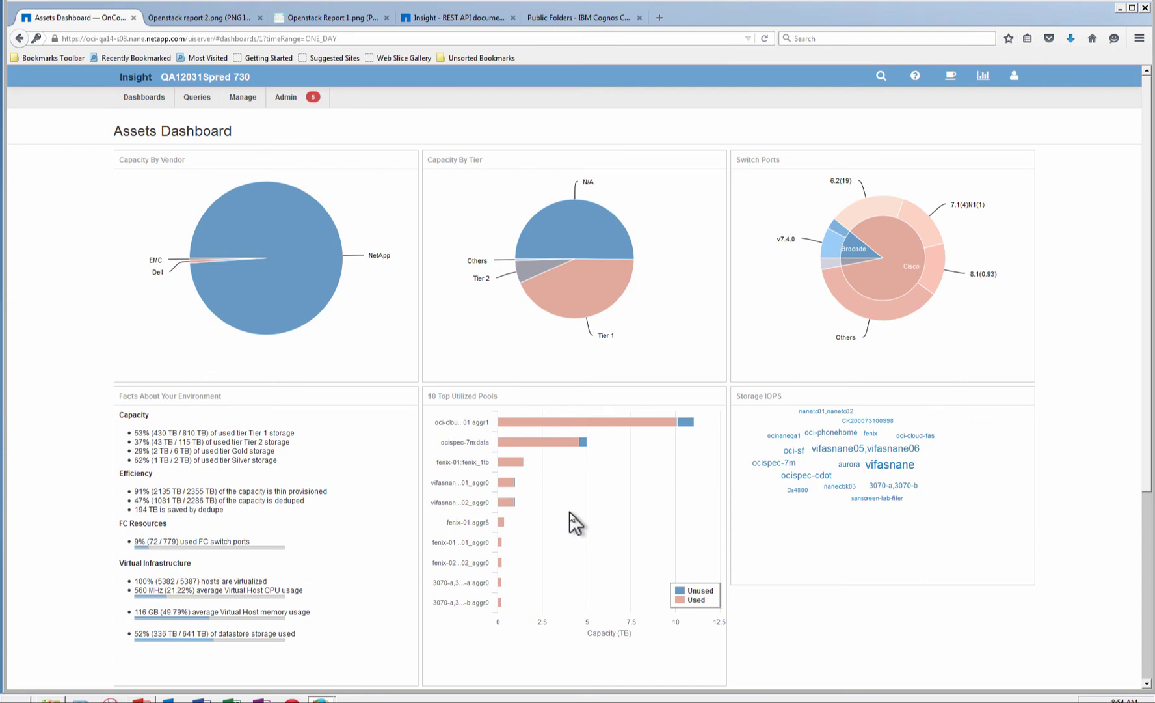
Step: Look over the Assets Dashboard widgets down to Virtual Machine IOPS, and list all available dashboards
scroll(570, 511, down, 4)
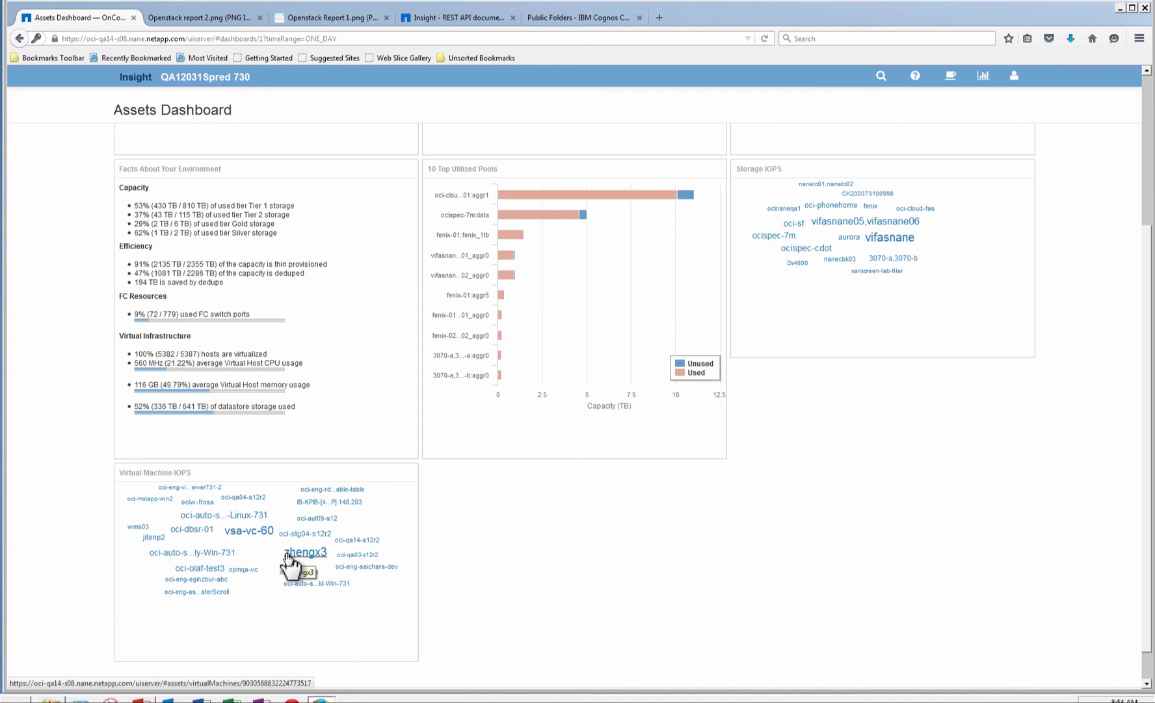
scroll(684, 587, up, 5)
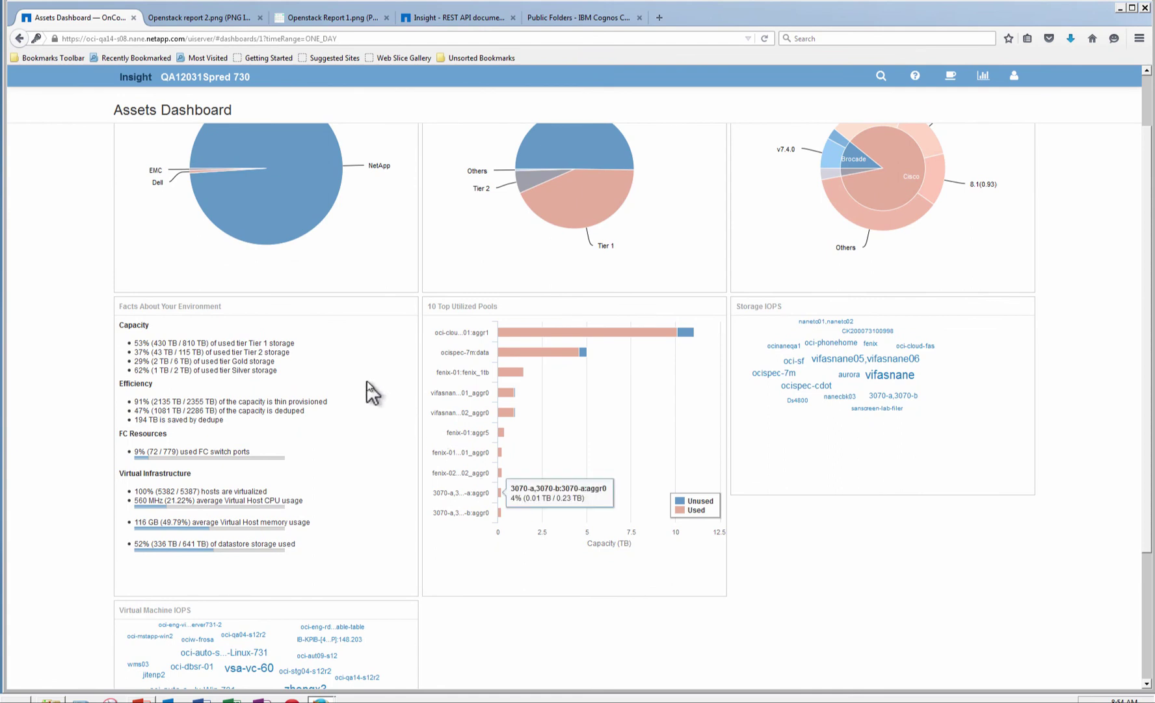
scroll(368, 381, up, 1)
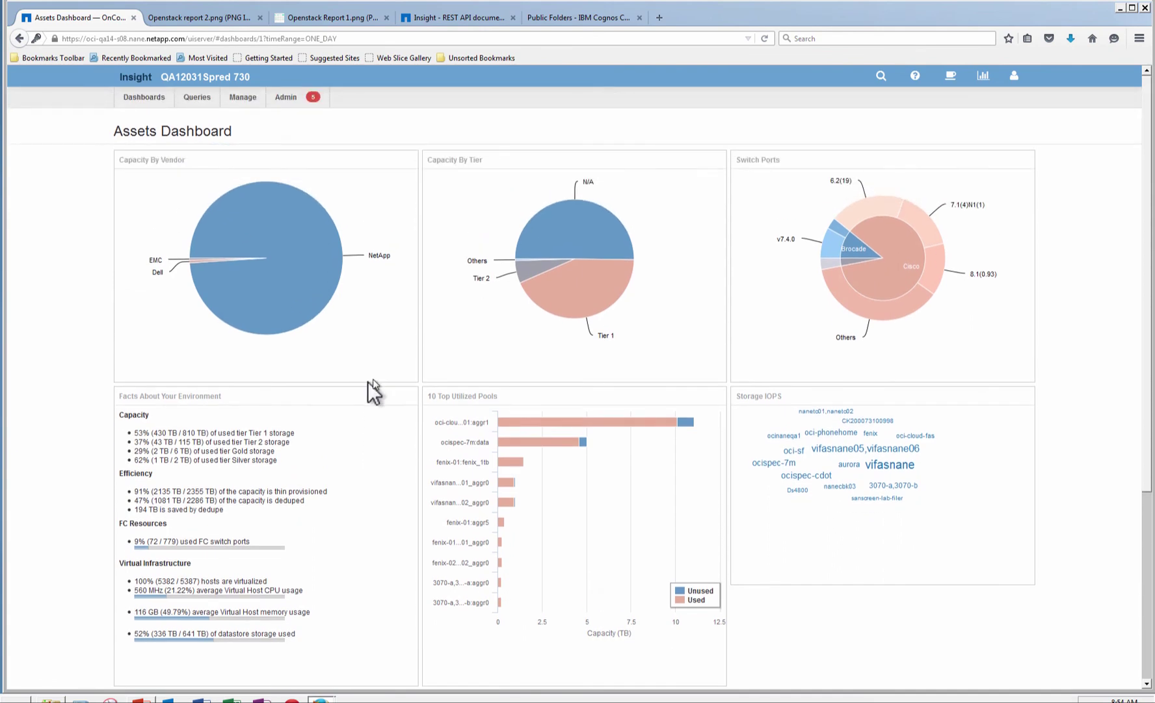
click(137, 103)
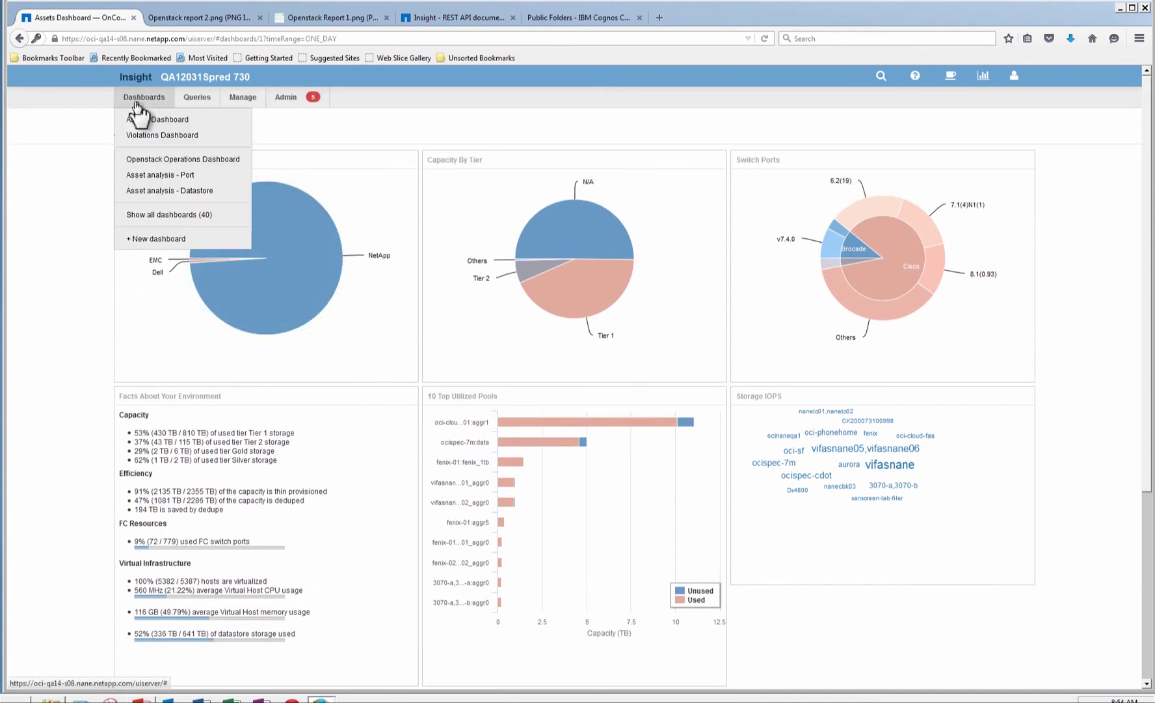
click(218, 221)
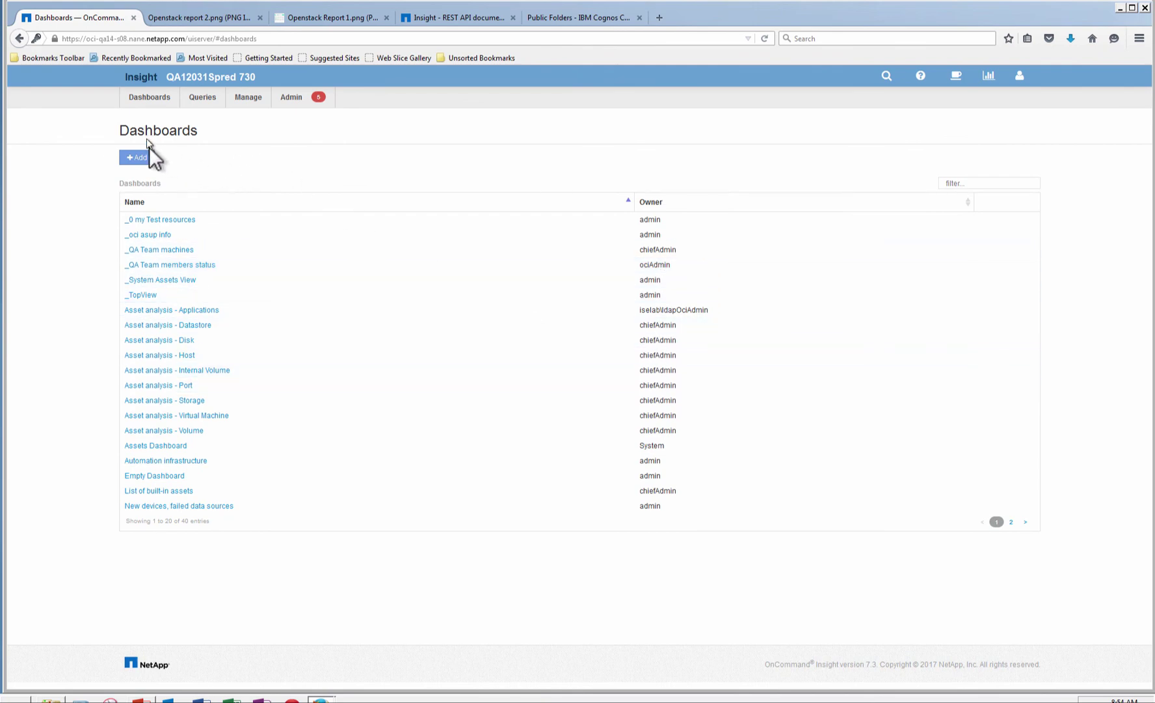
Step: Open the Openstack Operations Dashboard and turn on its edit mode
click(149, 97)
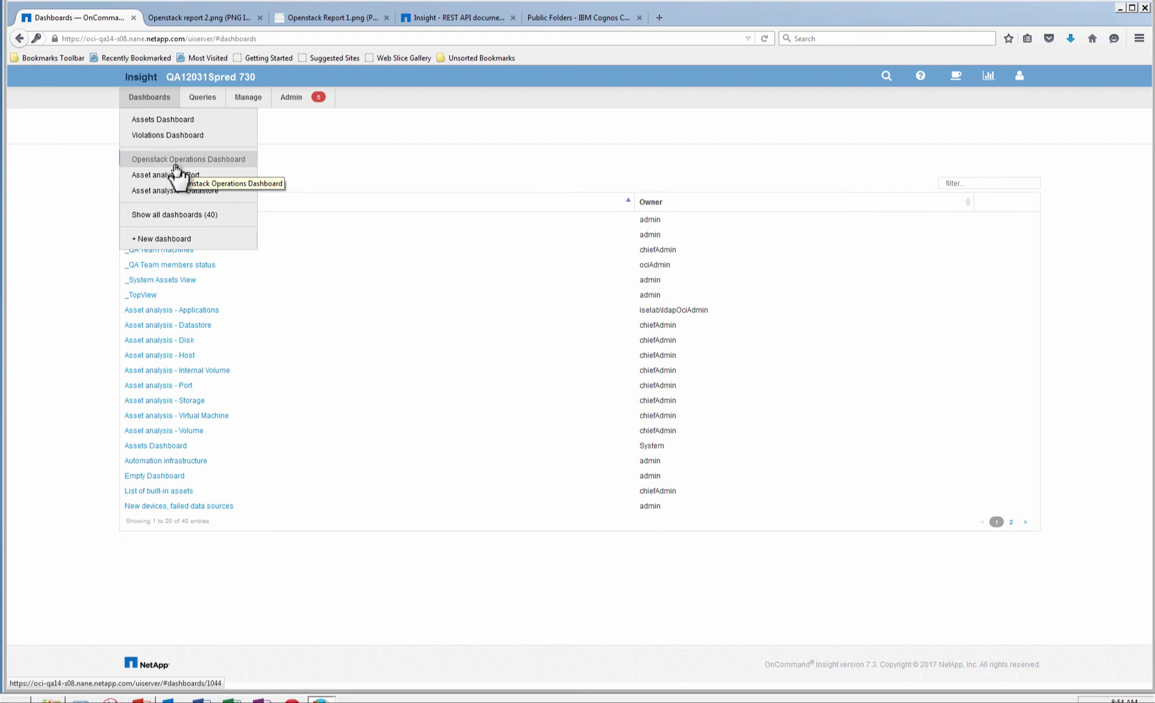
click(177, 163)
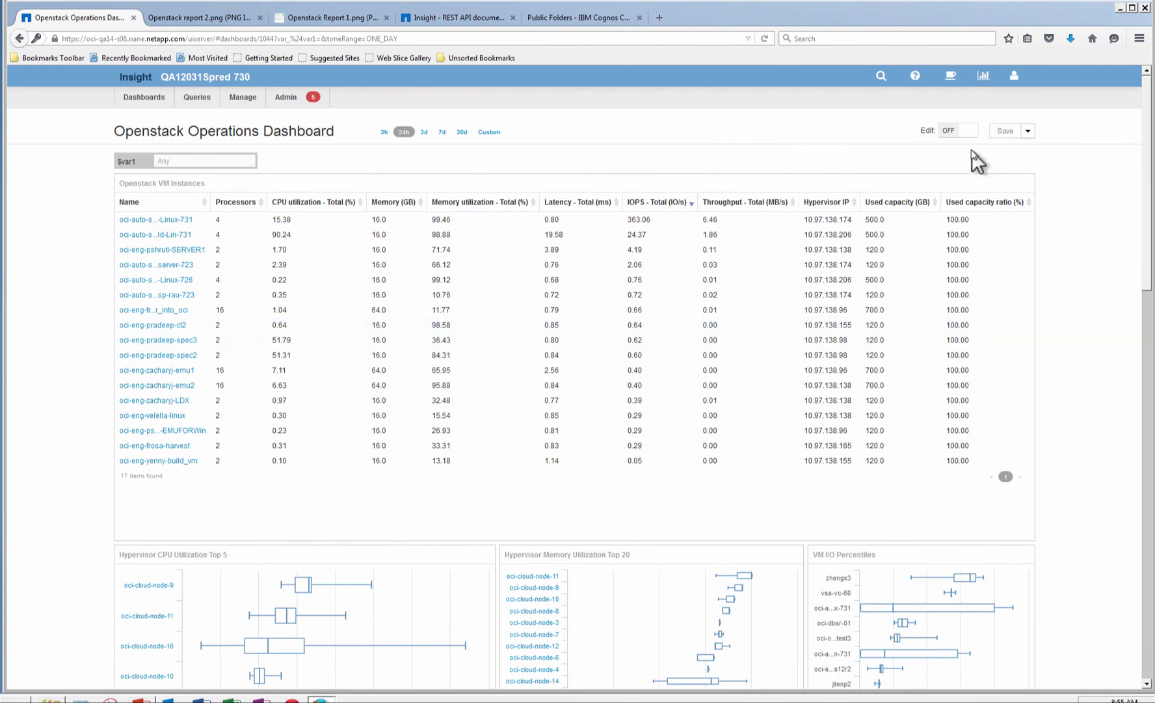
click(966, 132)
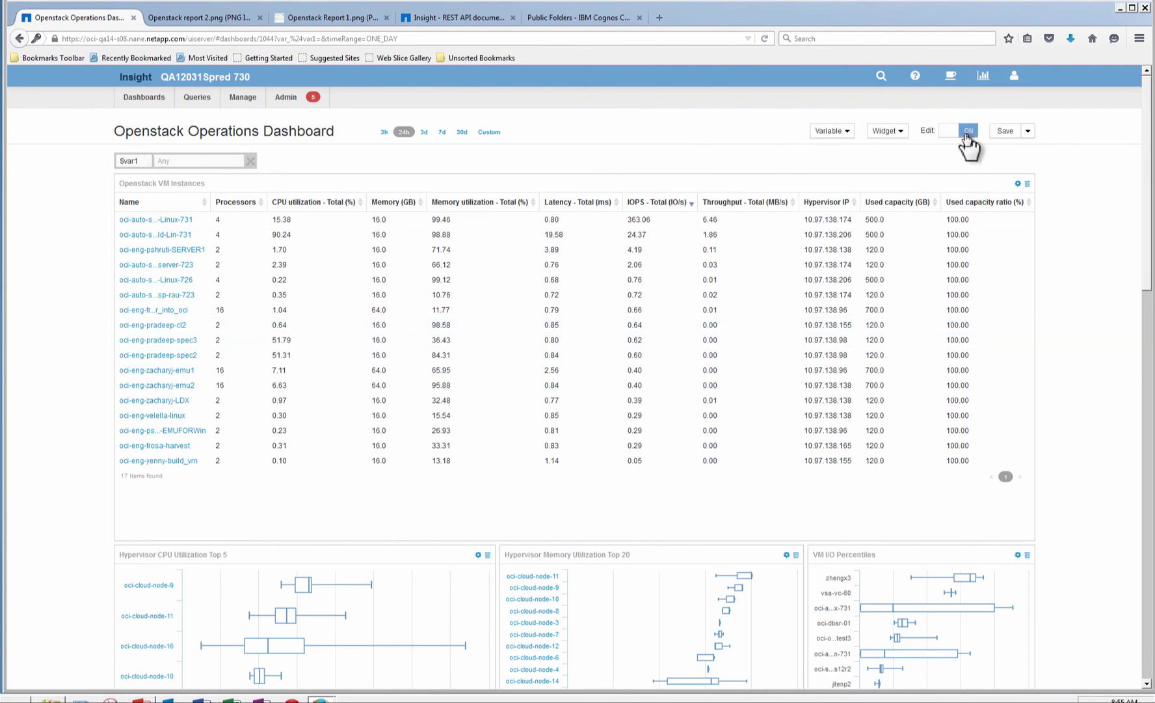
Step: Inspect the Openstack VM Instances widget's filters and browse its selectable columns, leaving the widget unchanged
click(1018, 184)
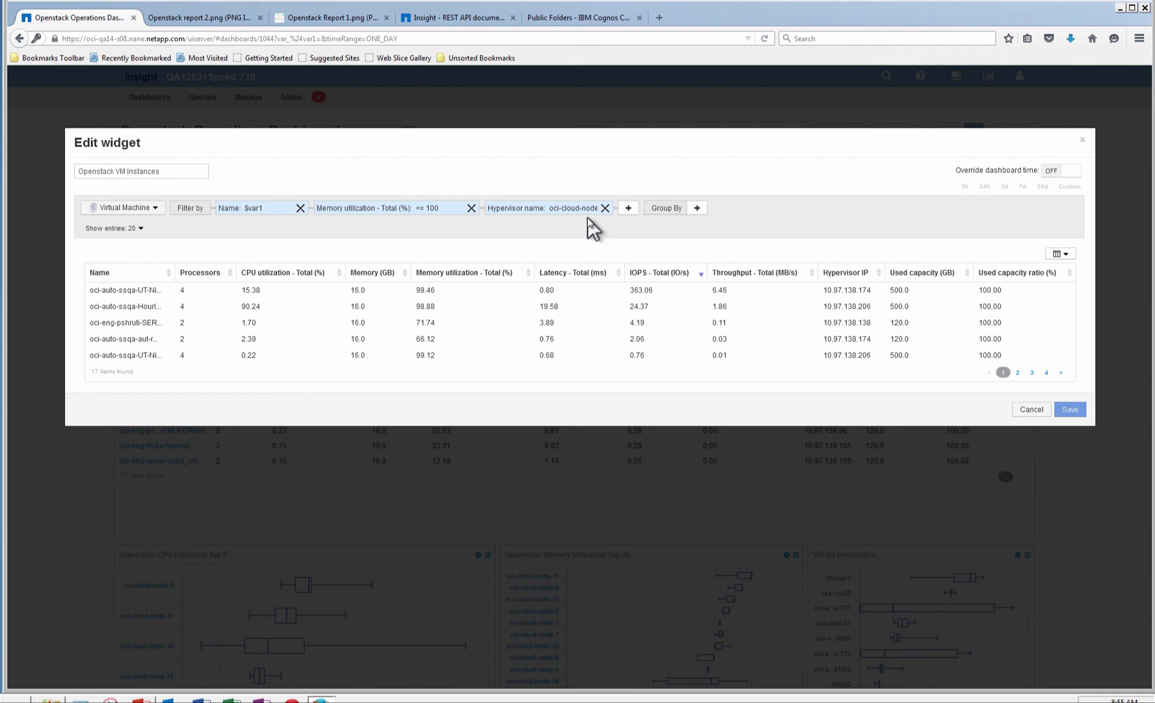
click(1060, 254)
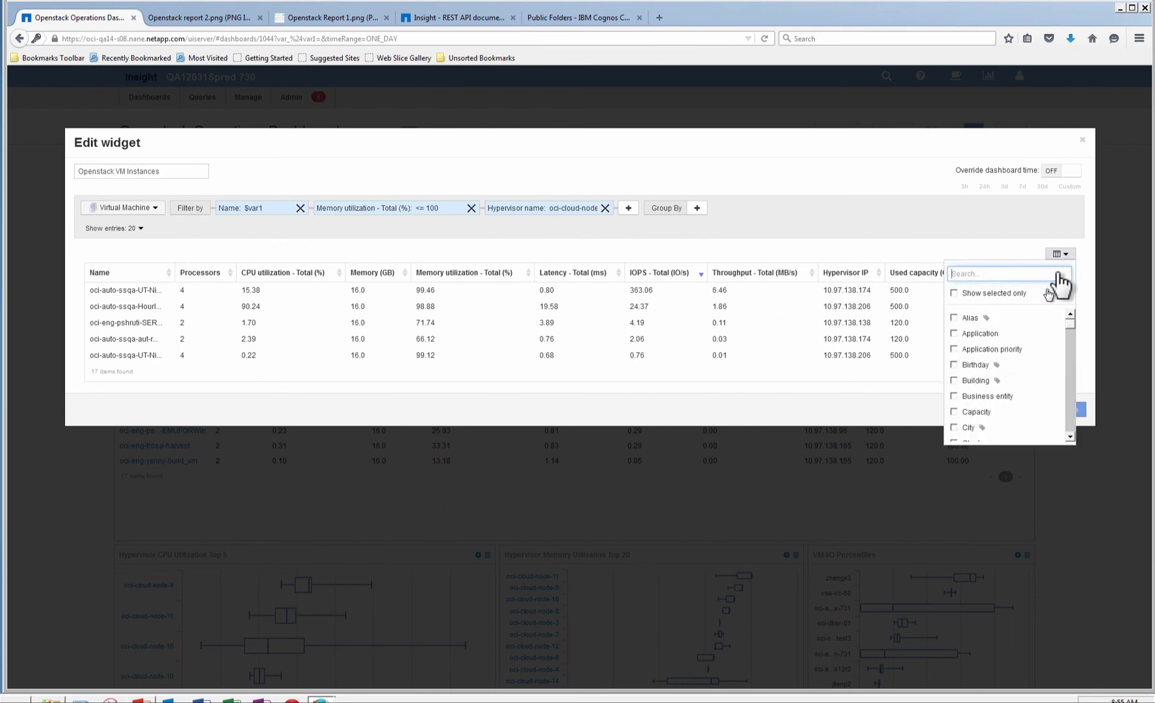
scroll(1037, 361, down, 4)
click(1031, 365)
scroll(1032, 368, down, 5)
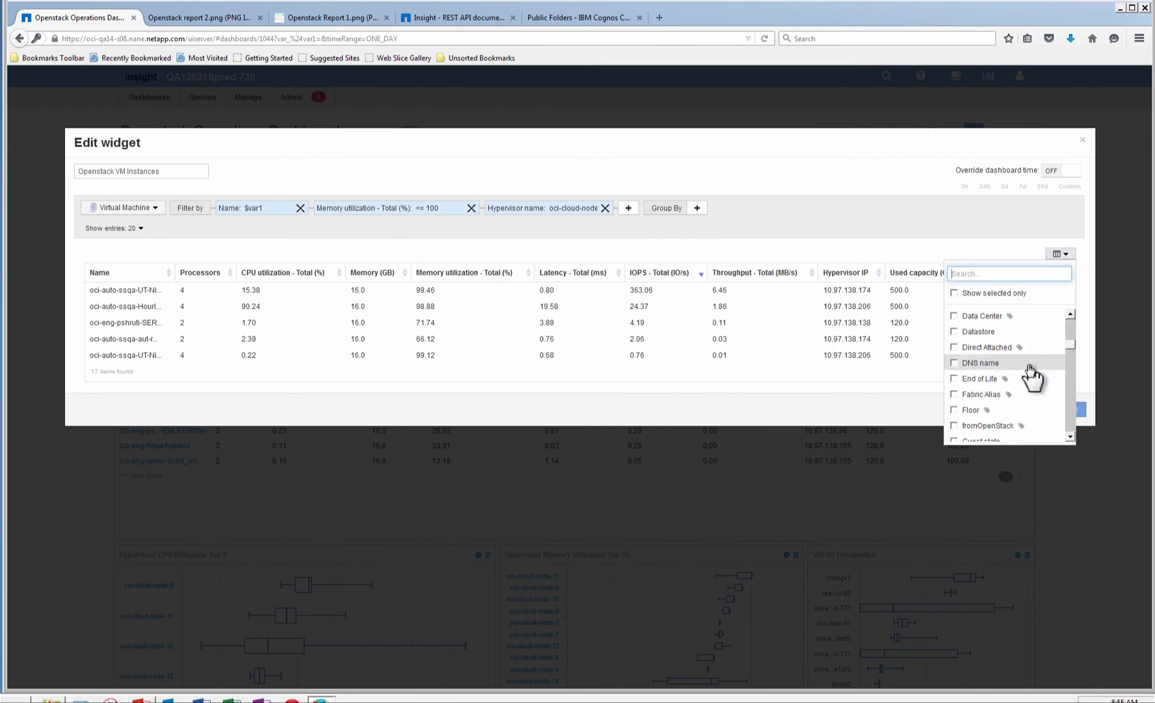
scroll(1031, 369, down, 7)
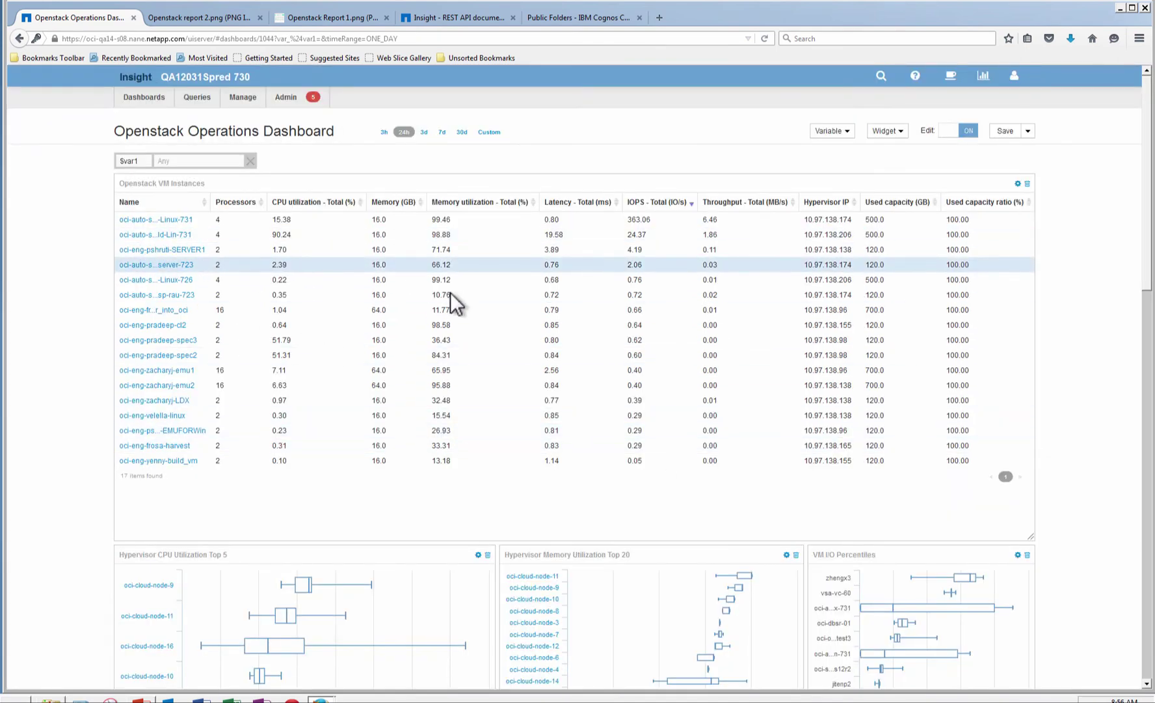
Step: Sort the Openstack VM Instances table by total CPU utilization in descending order
click(361, 203)
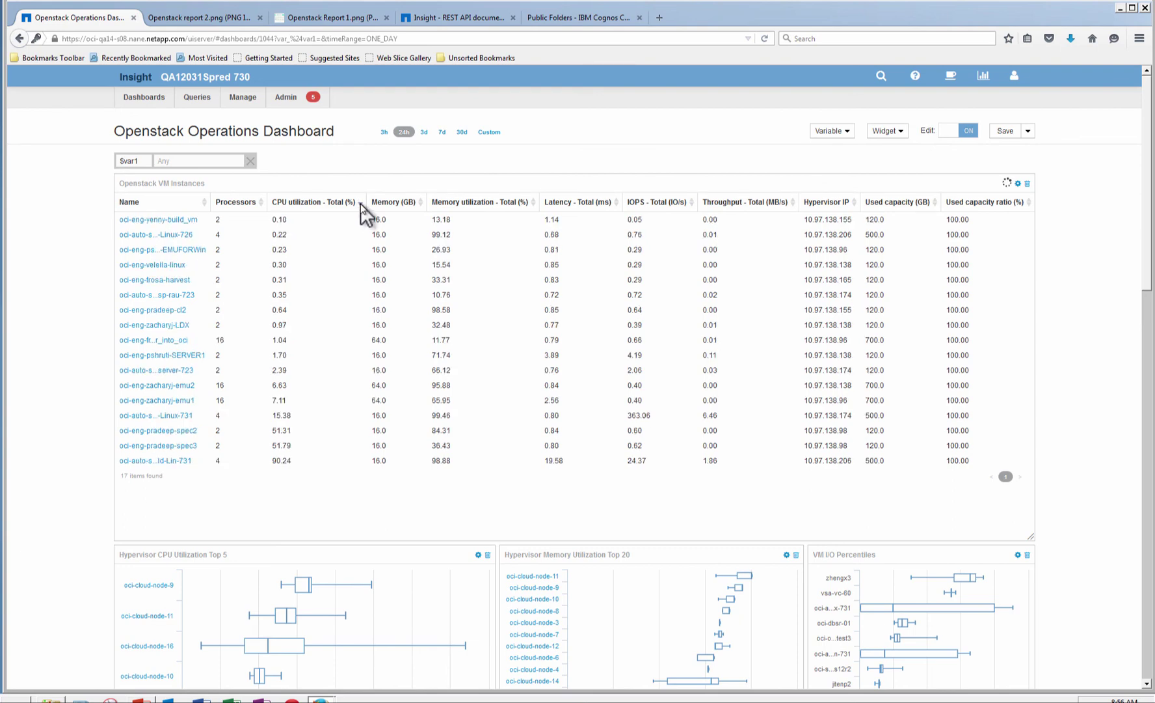
click(362, 203)
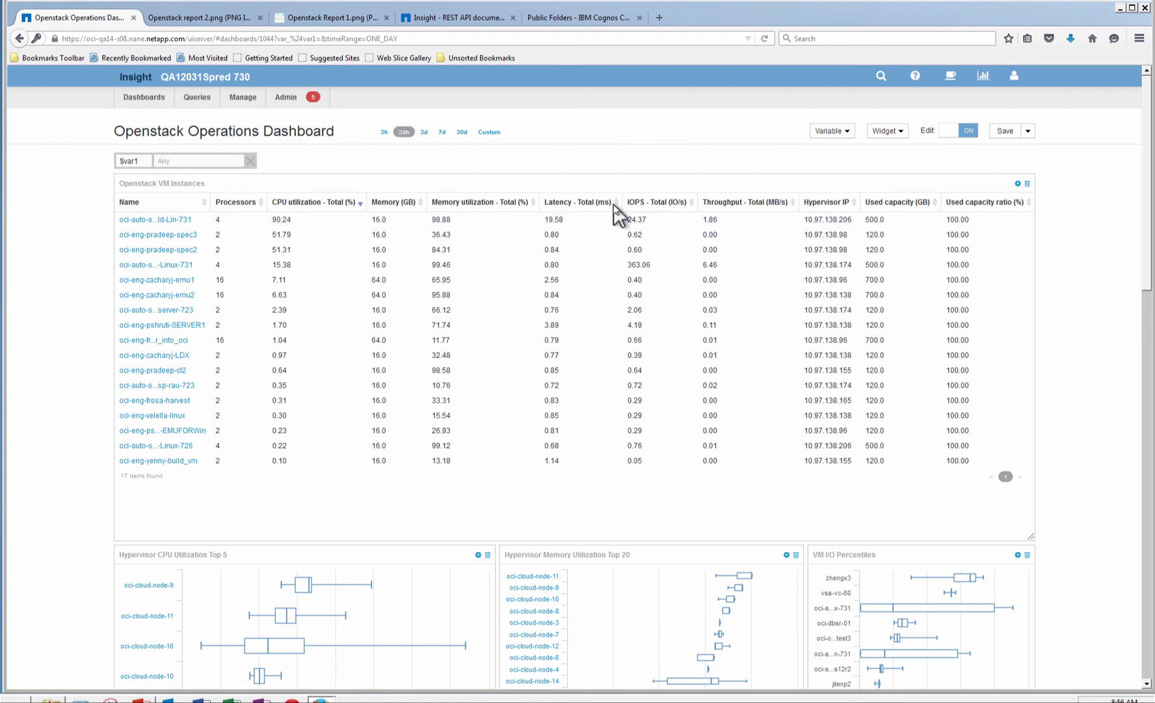
Step: Filter the dashboard by setting the $var1 variable to AUTO
click(207, 160)
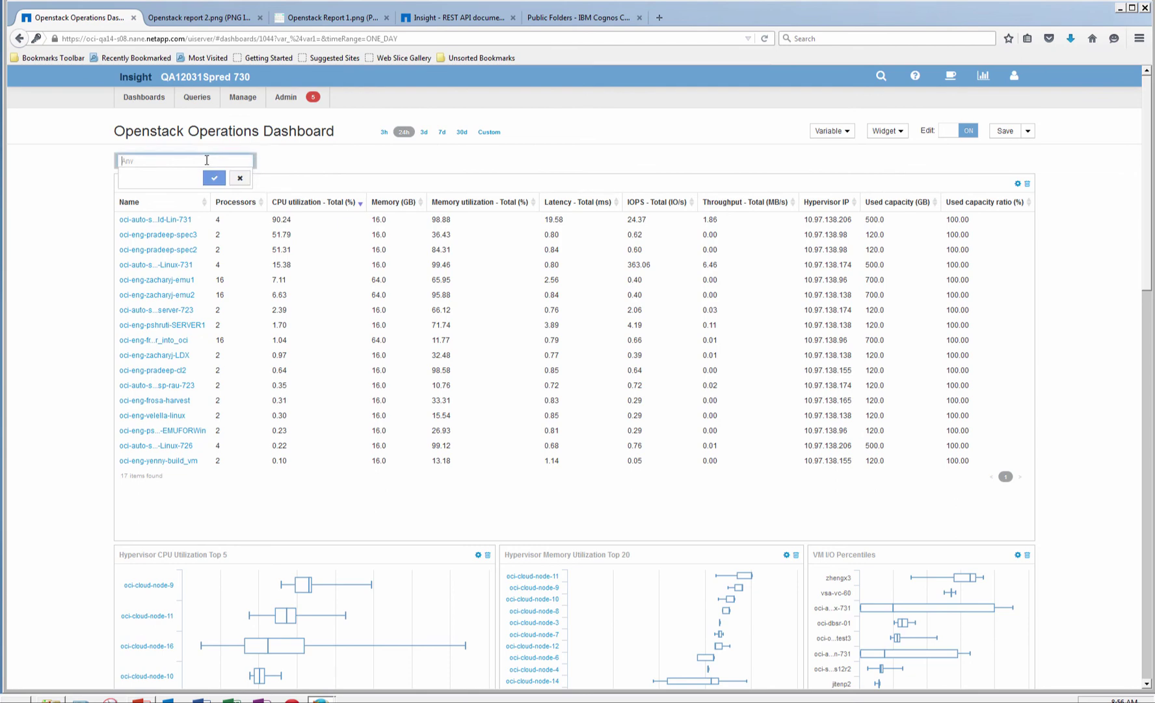
text(AUTO)
click(214, 178)
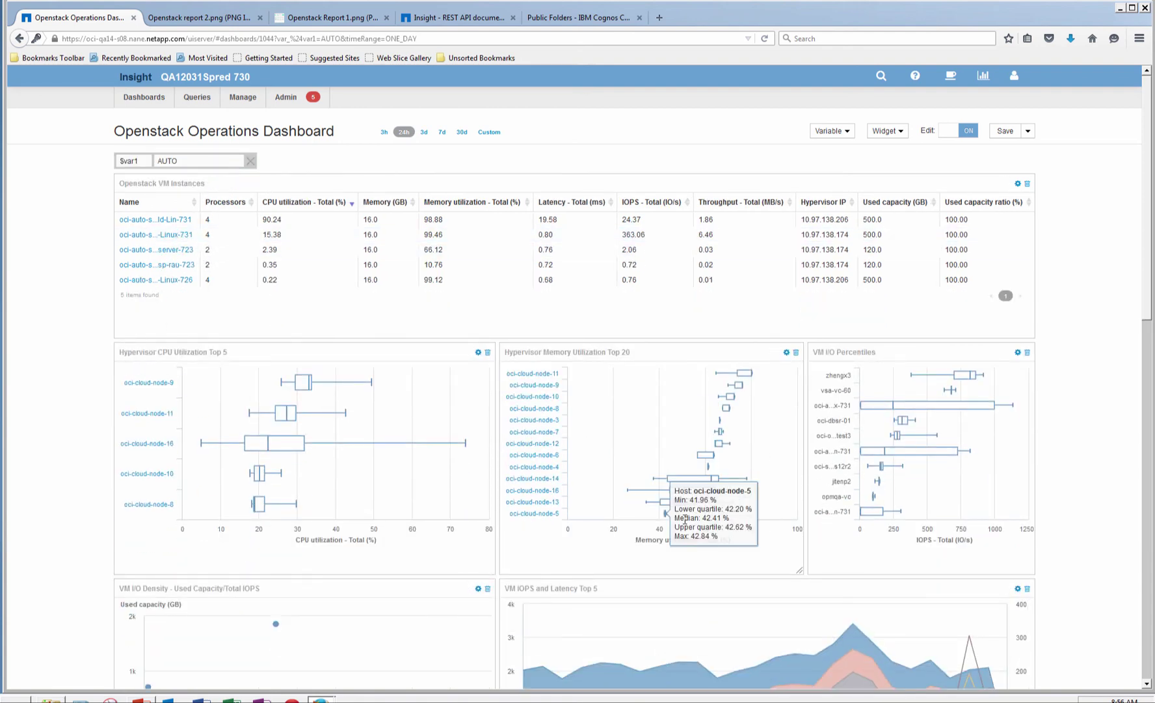
Step: Clear the AUTO value from the $var1 variable
click(208, 162)
drag(65, 160, 38, 161)
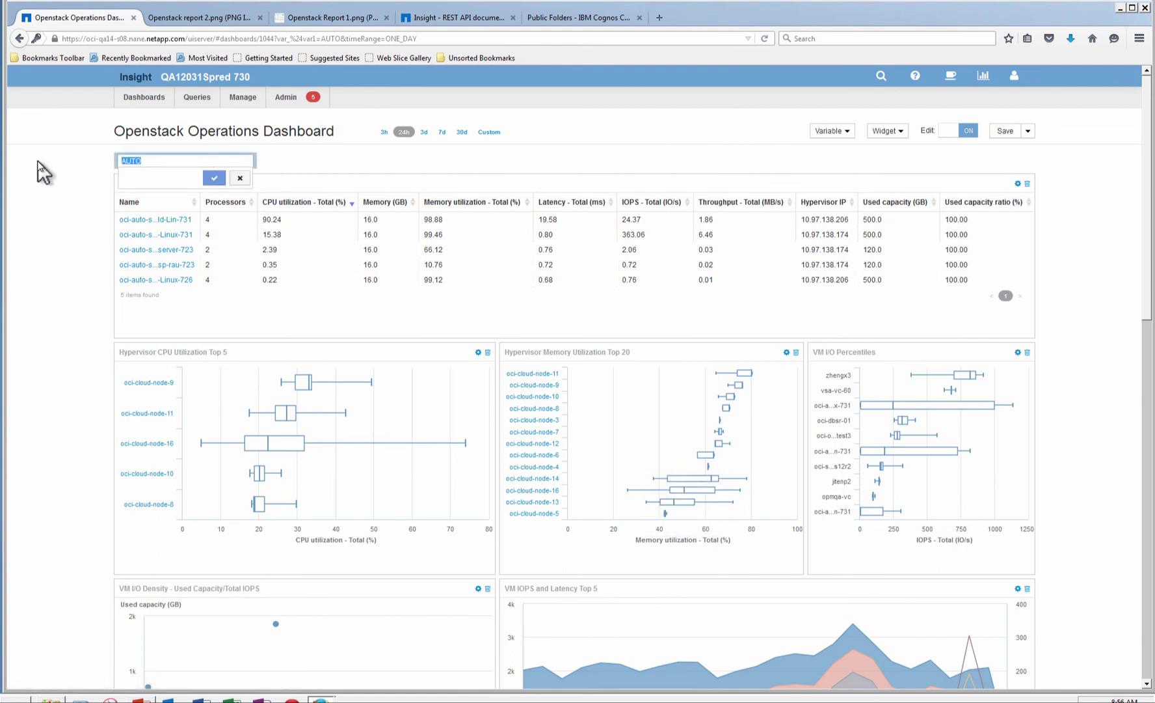
key(BackSpace)
click(212, 177)
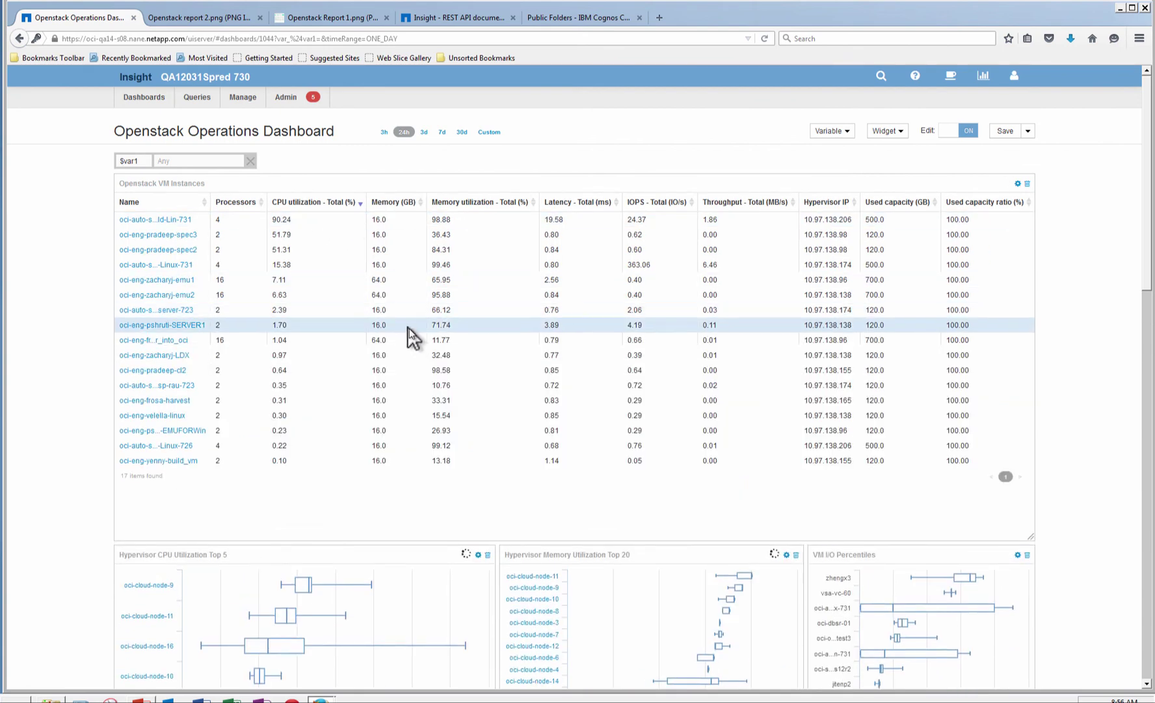
Step: Check host values in the Hypervisor CPU Utilization Top 5 chart and browse the full list of widget types that can be added
scroll(417, 339, down, 3)
scroll(408, 349, down, 1)
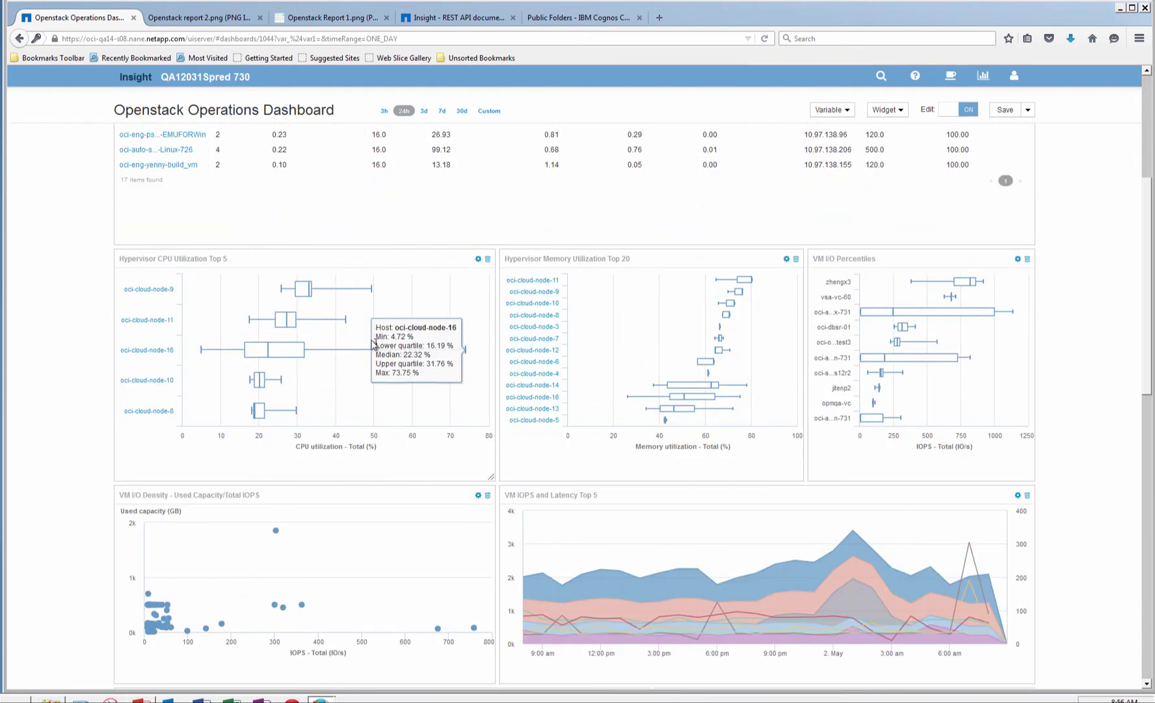
mouse_move(310, 332)
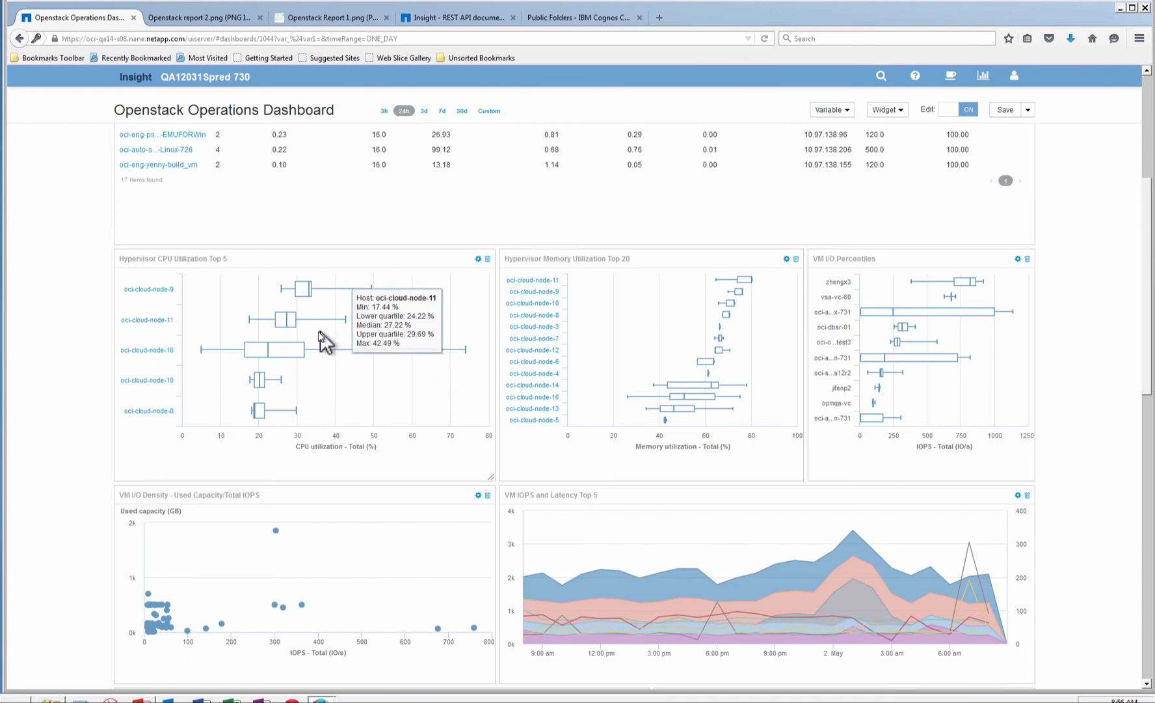
click(889, 112)
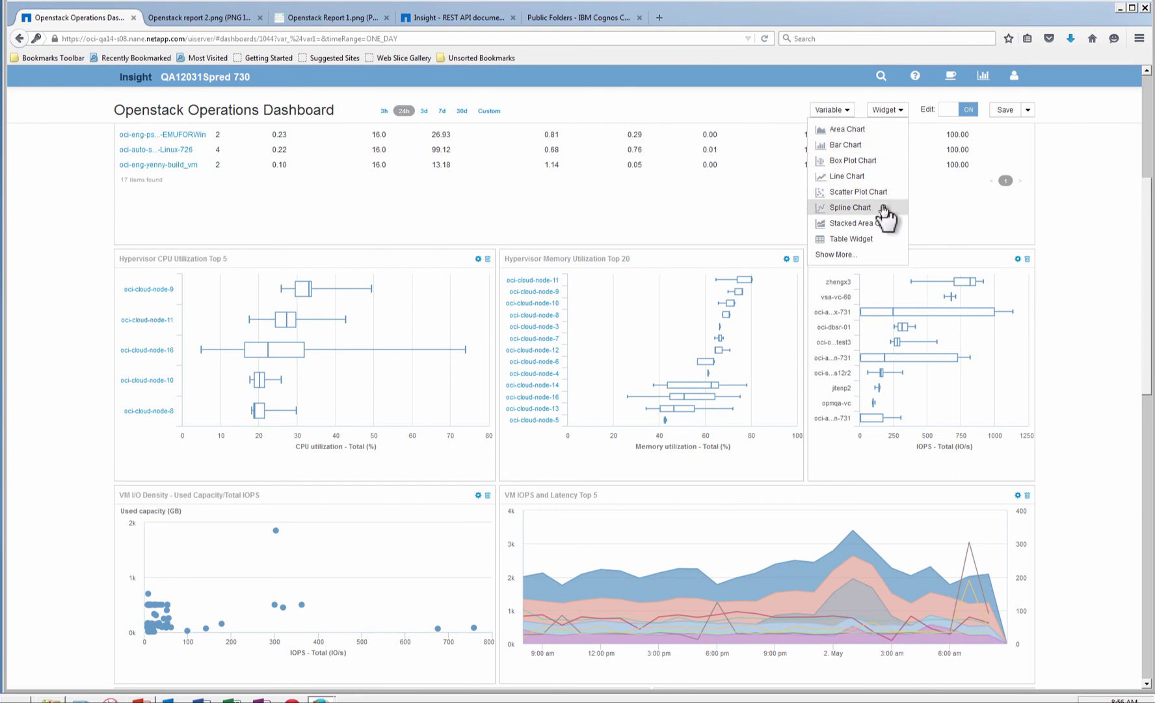
click(845, 255)
scroll(839, 273, down, 1)
scroll(839, 273, down, 5)
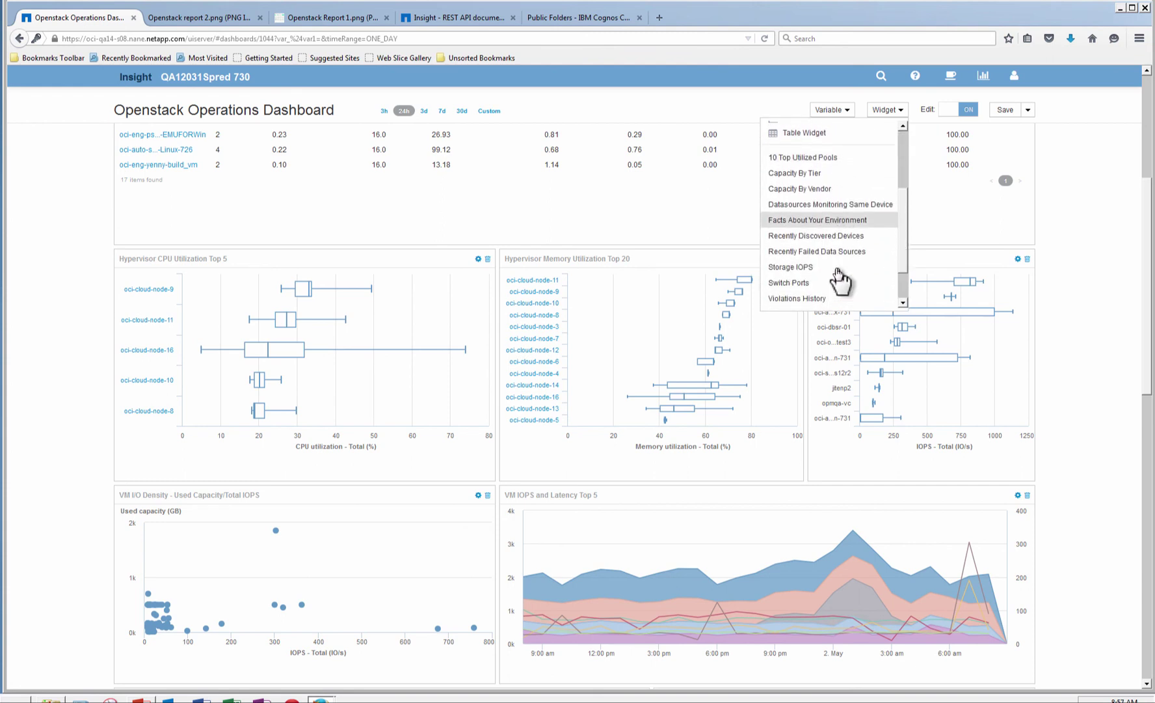
scroll(840, 275, up, 5)
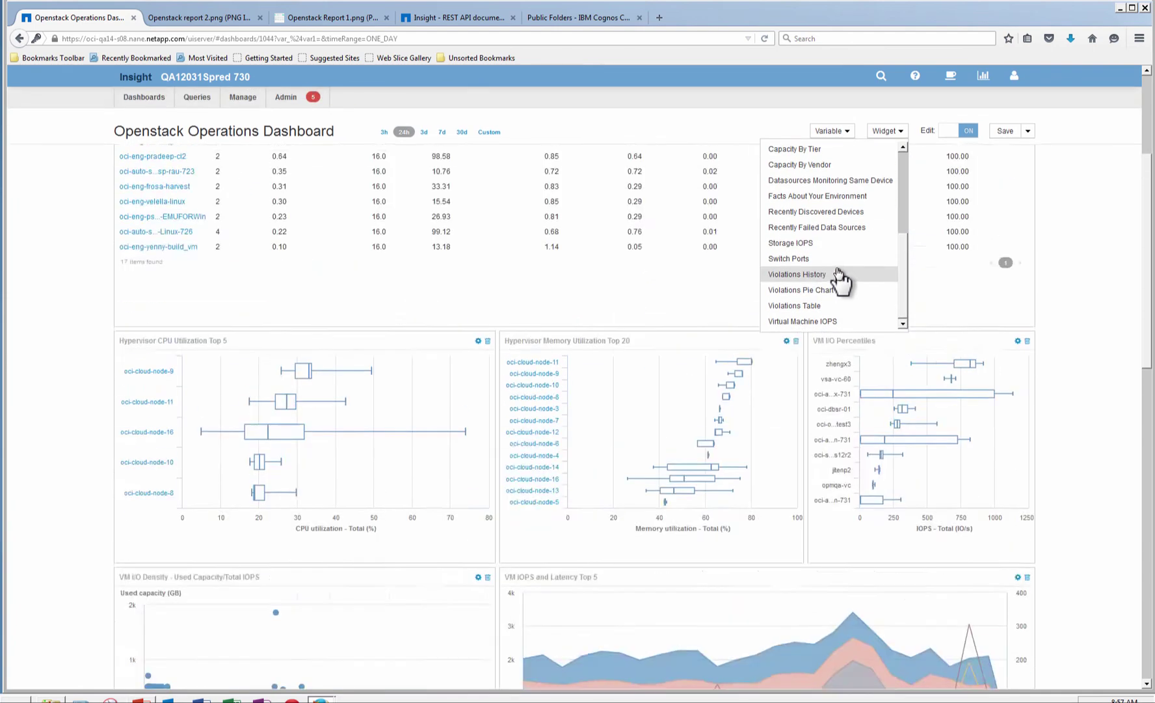
click(33, 474)
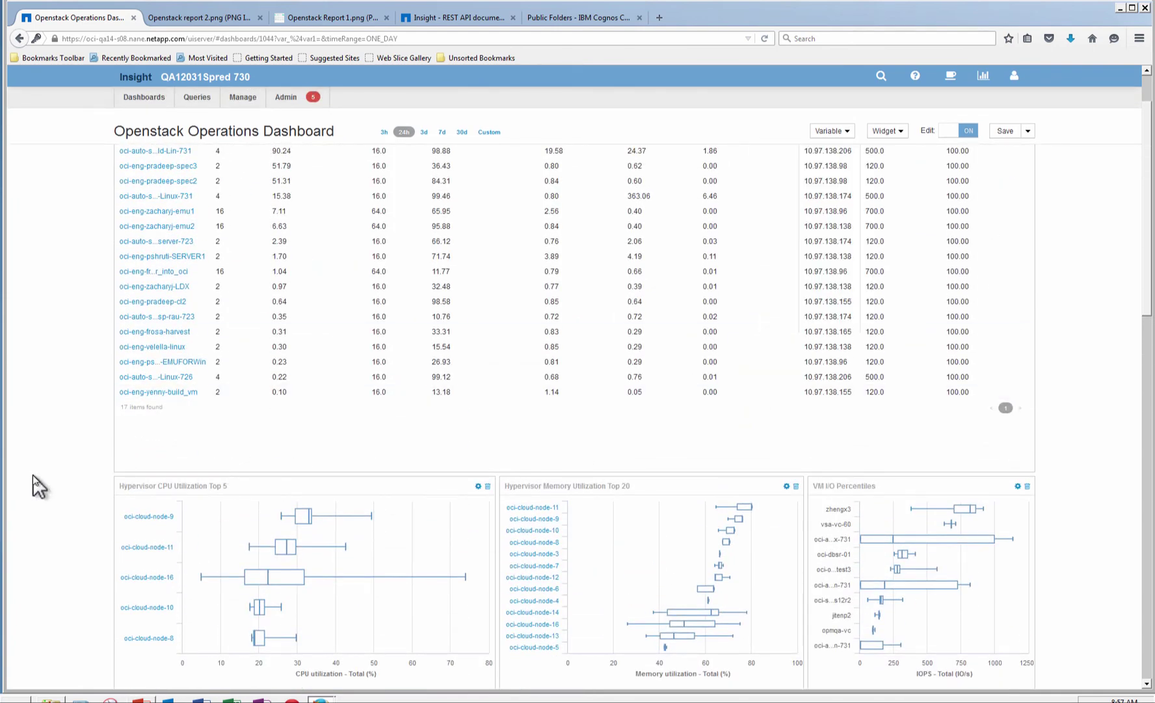
Step: Examine the box plots of individual nodes in the Hypervisor CPU Utilization Top 5 widget
scroll(34, 474, down, 3)
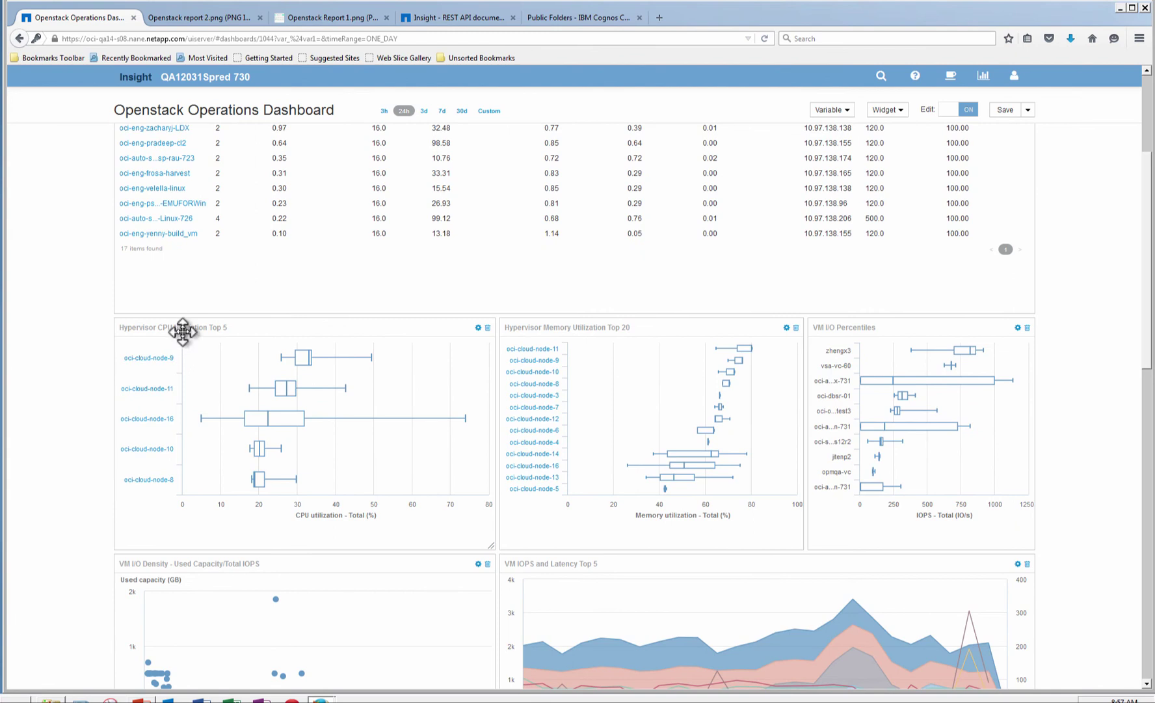
mouse_move(225, 344)
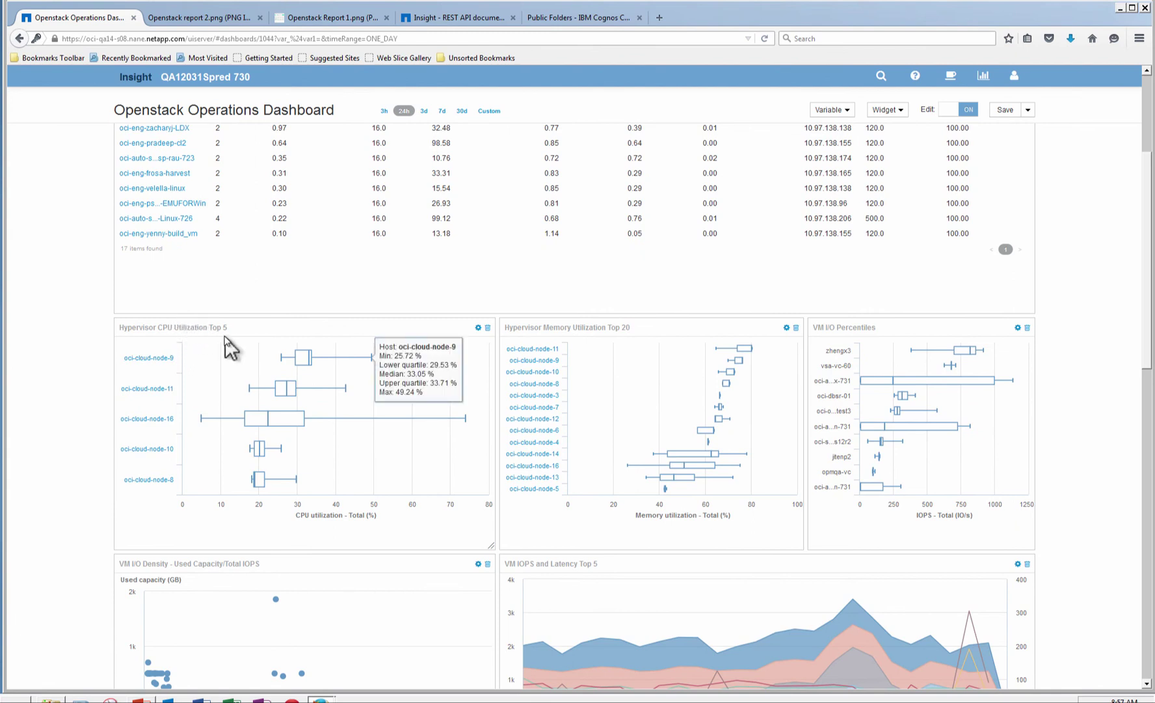
mouse_move(277, 382)
mouse_move(298, 361)
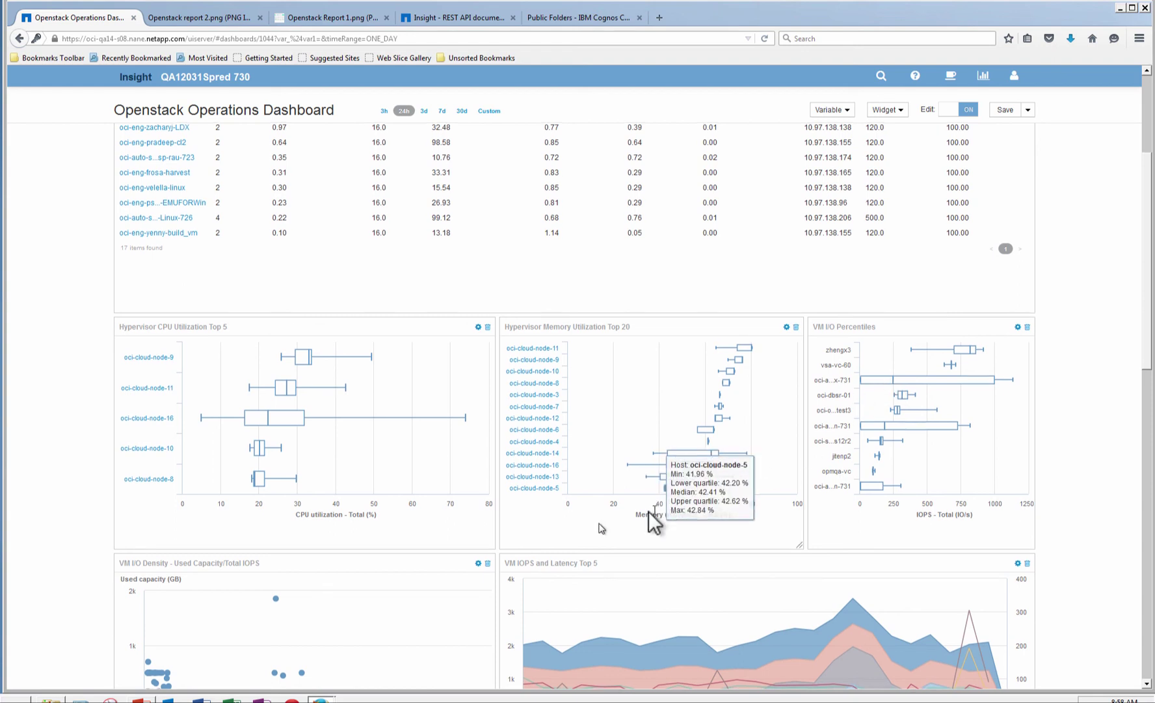
Step: Examine individual VM data points in the VM I/O Density scatter plot and the VM IOPS and Latency Top 5 chart
scroll(455, 530, down, 3)
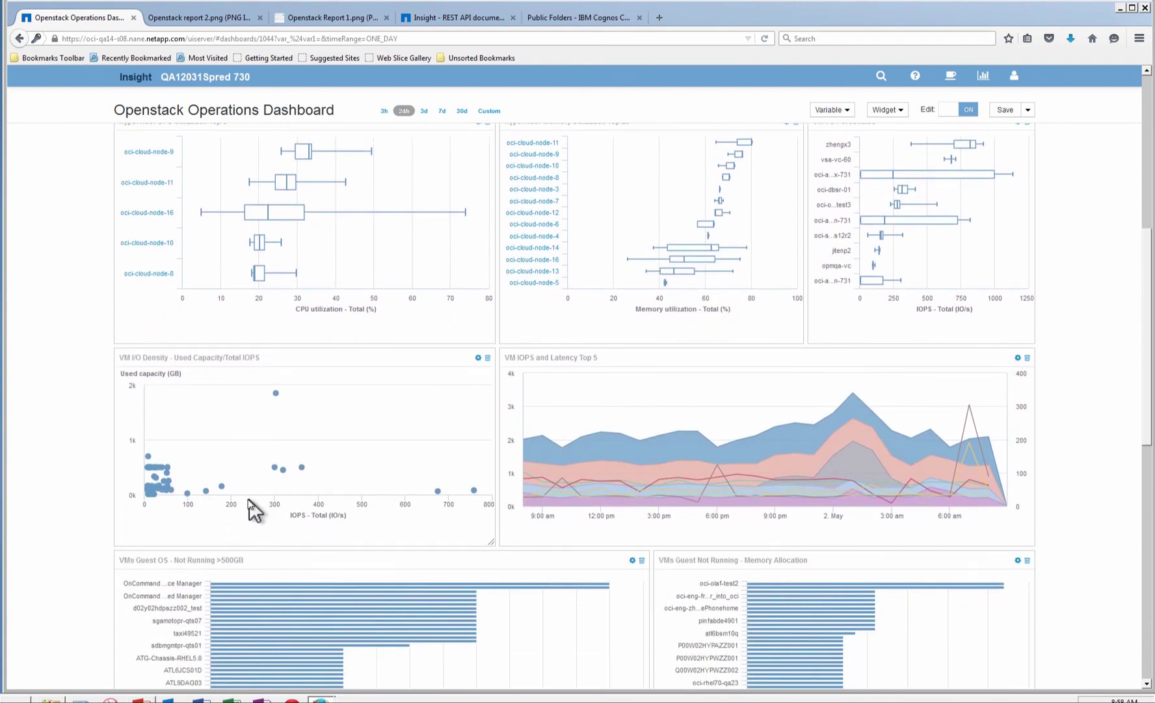
mouse_move(161, 470)
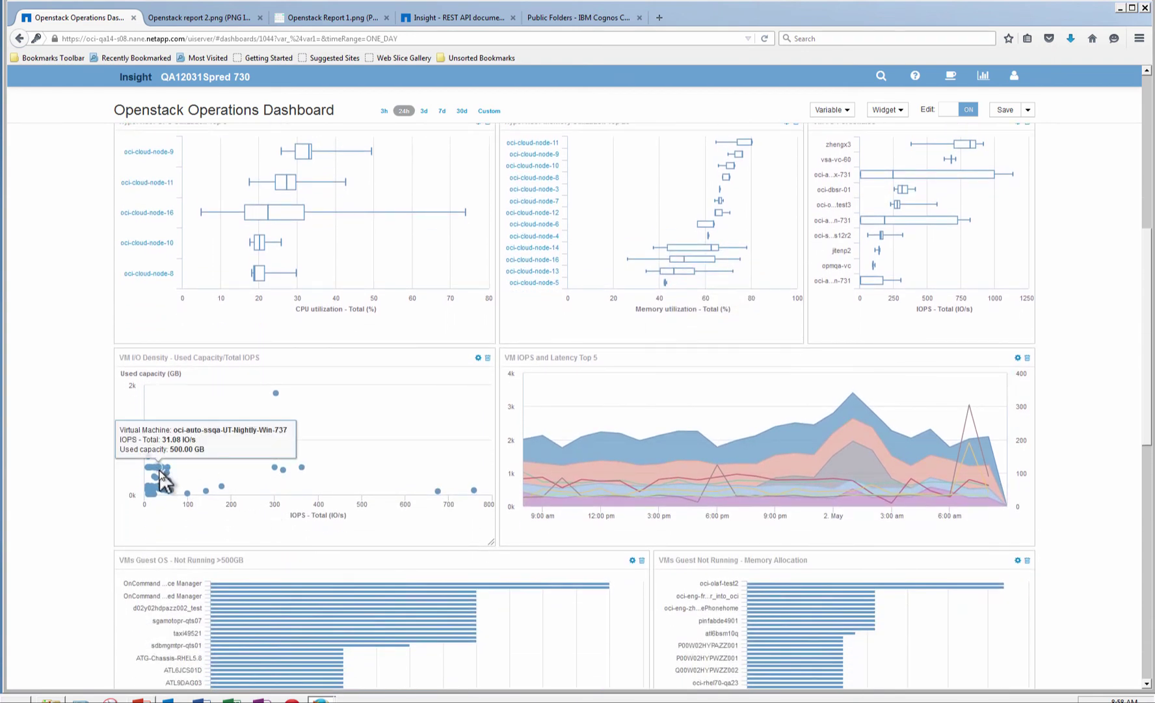
mouse_move(207, 492)
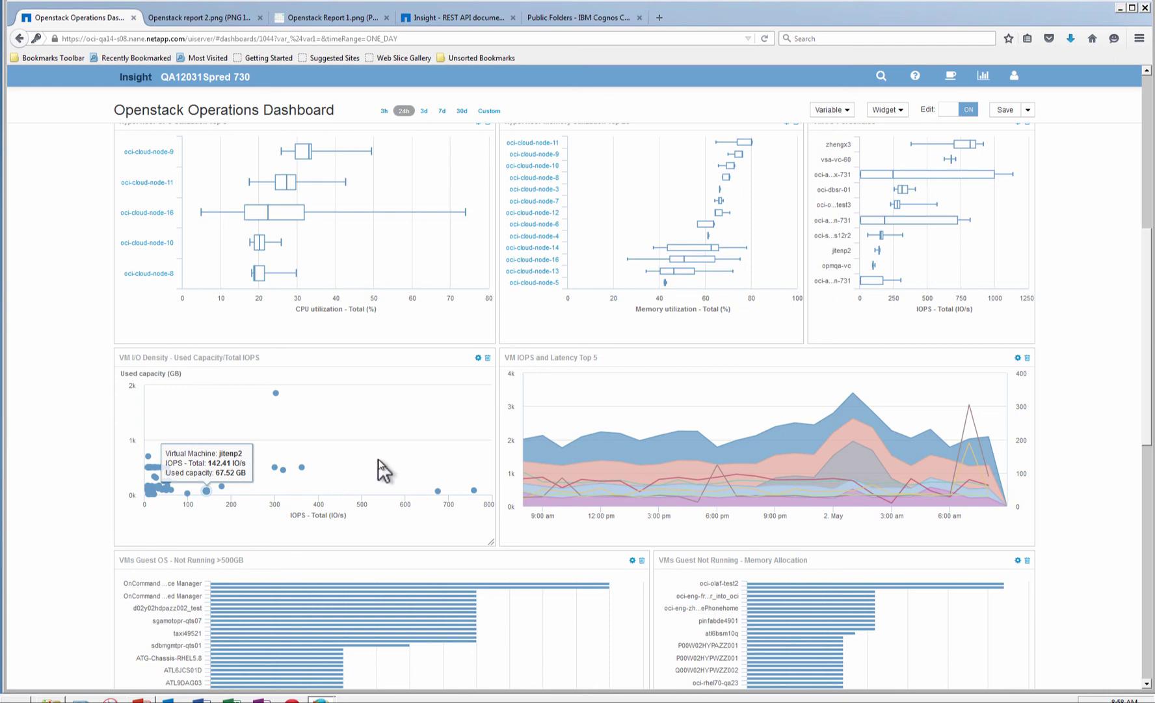
mouse_move(601, 433)
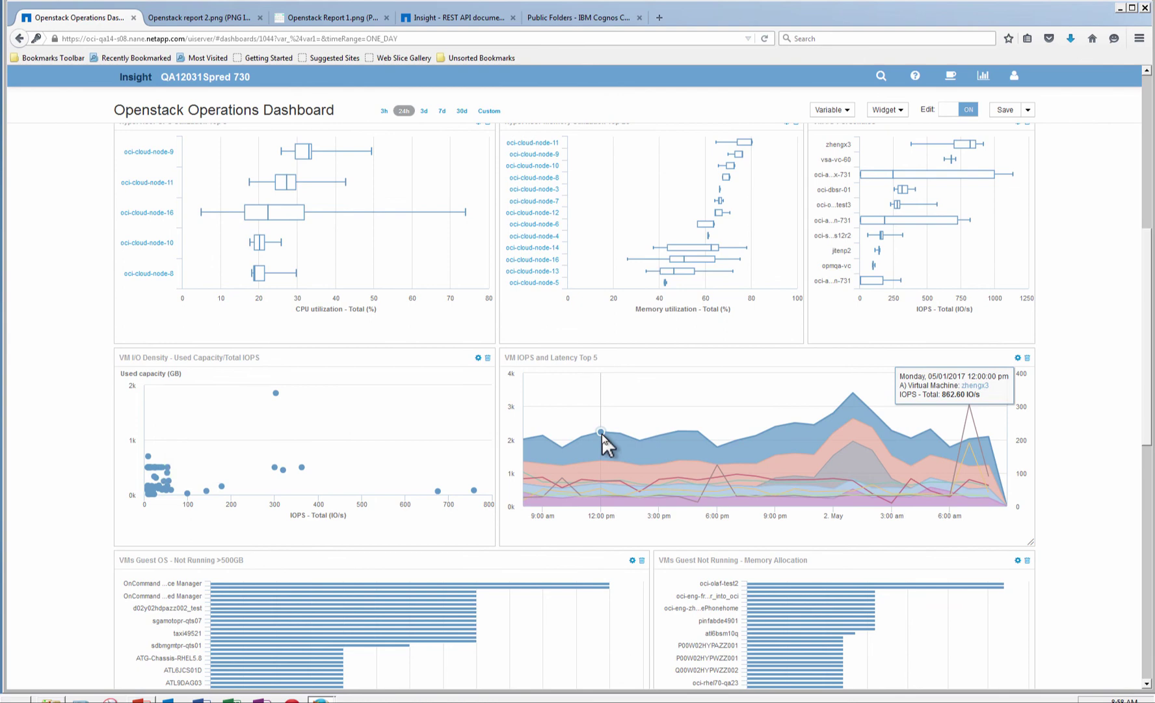
mouse_move(599, 480)
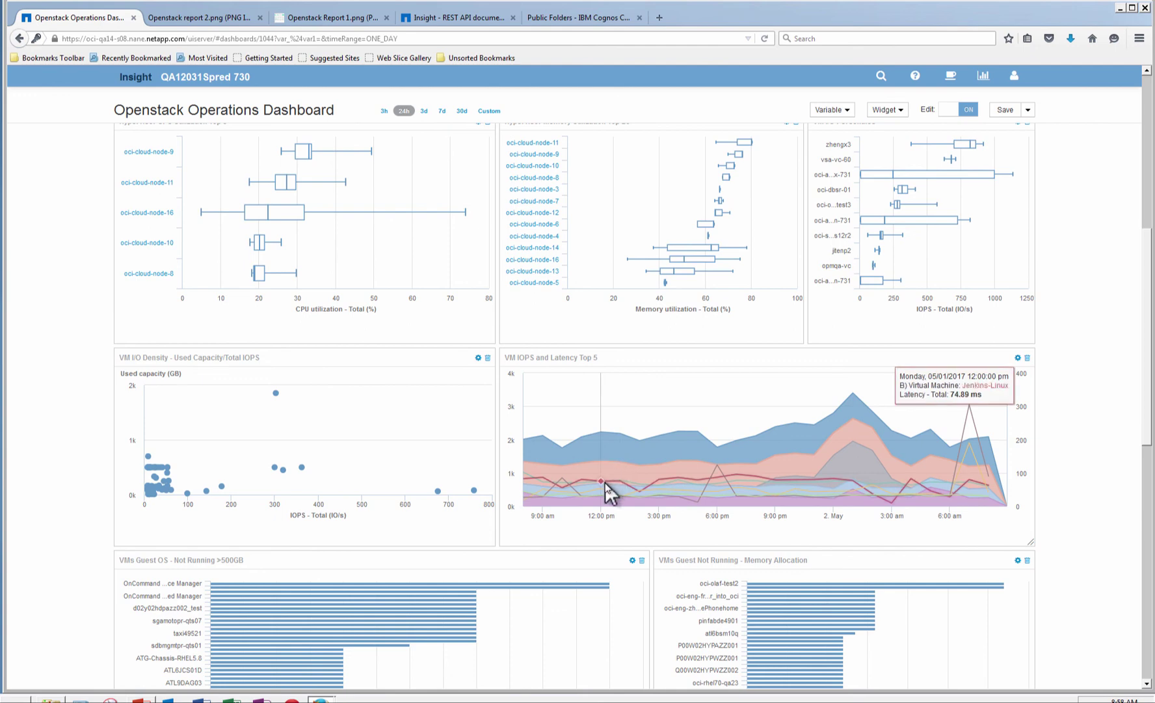
Step: Review the bar charts for VMs whose guest is not running and for memory- and CPU-optimized VMs
scroll(340, 490, down, 3)
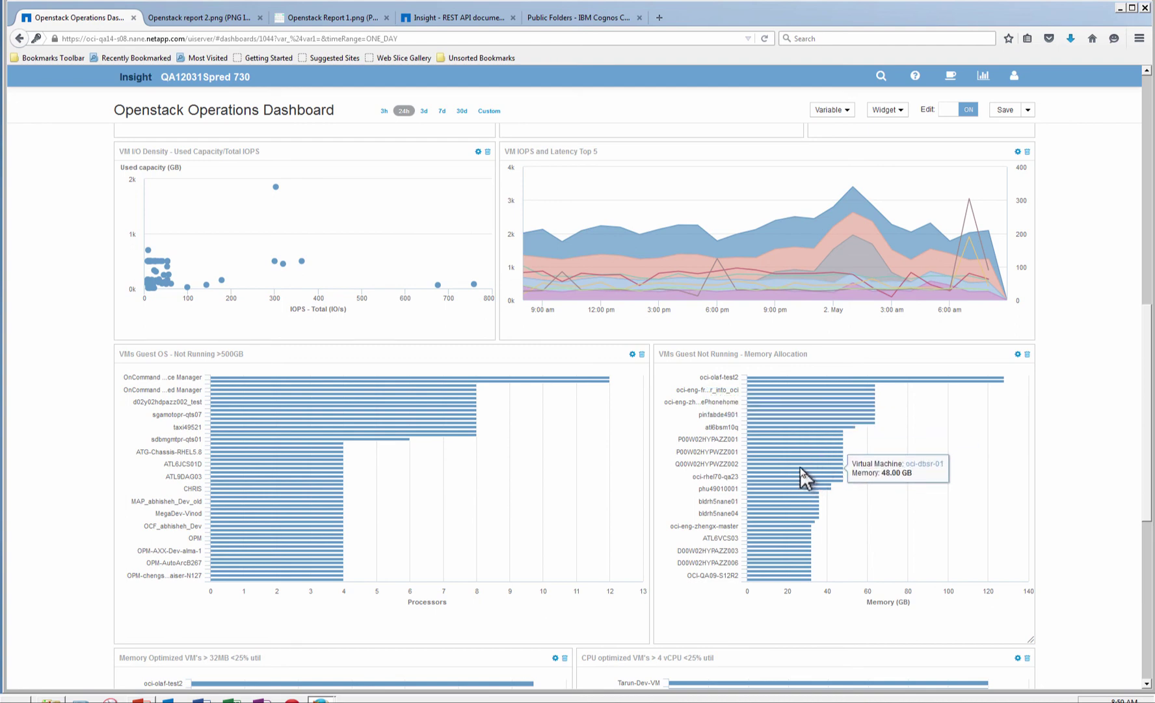
scroll(806, 434, down, 3)
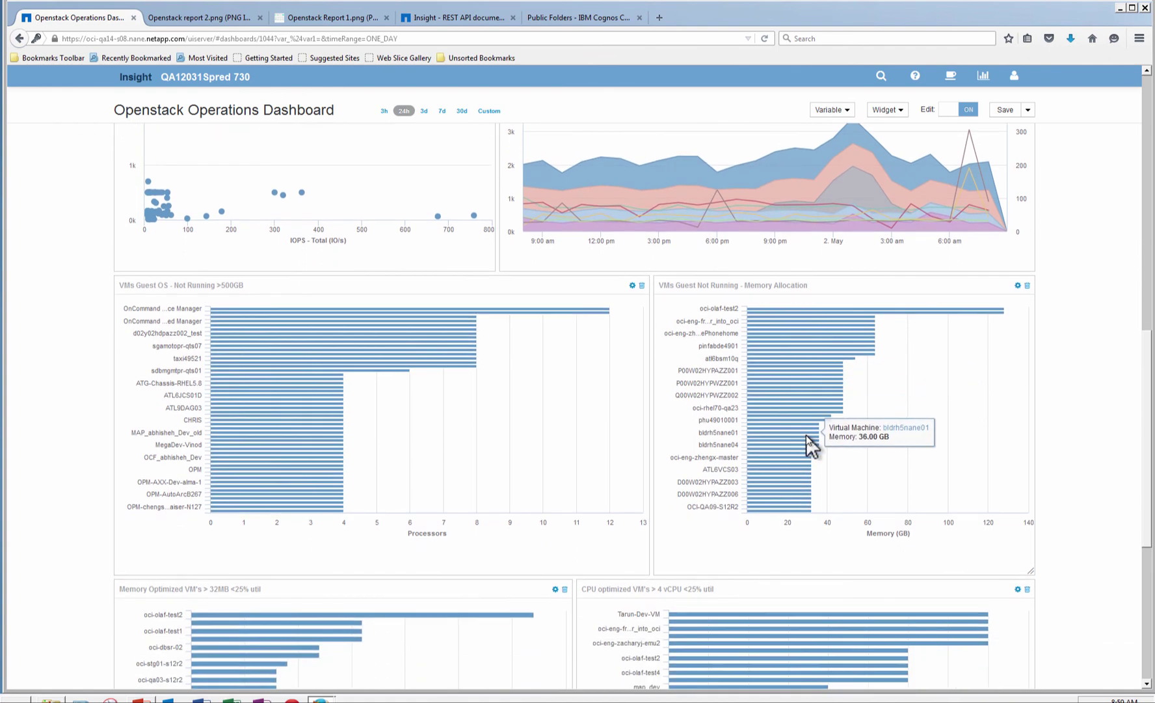
scroll(806, 434, down, 6)
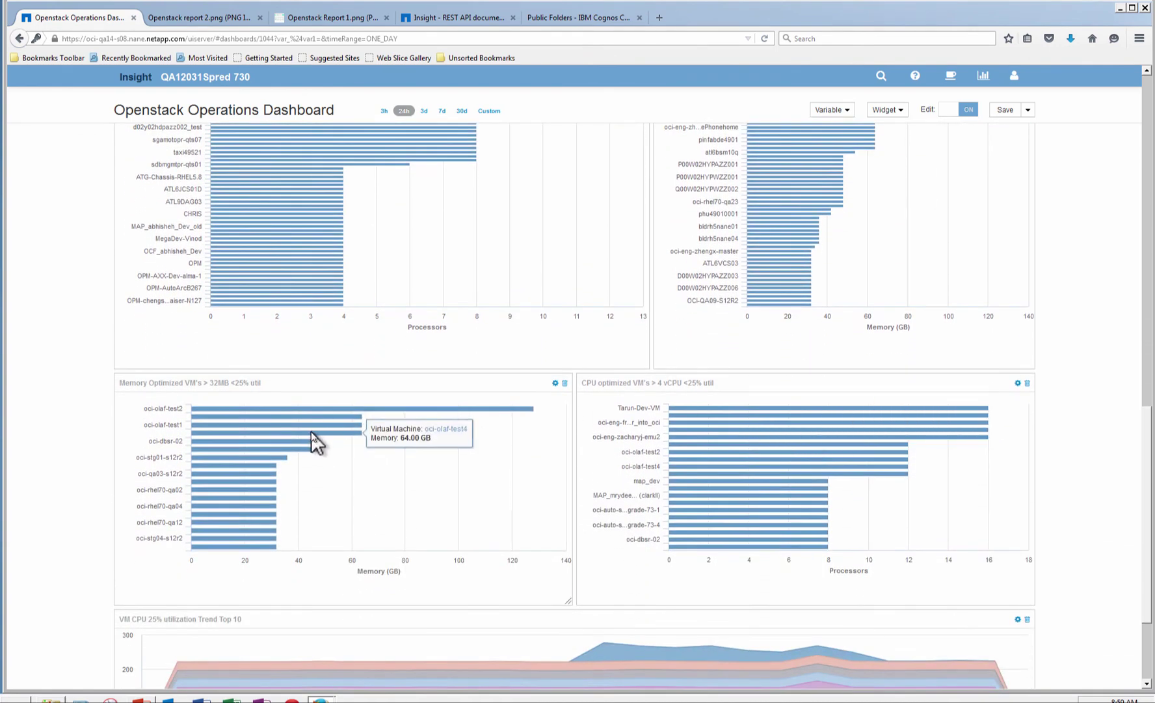
Step: Examine the memory- and CPU-optimized VM bar charts and individual points in the VM CPU 25% utilization Trend Top 10 chart
scroll(311, 432, down, 2)
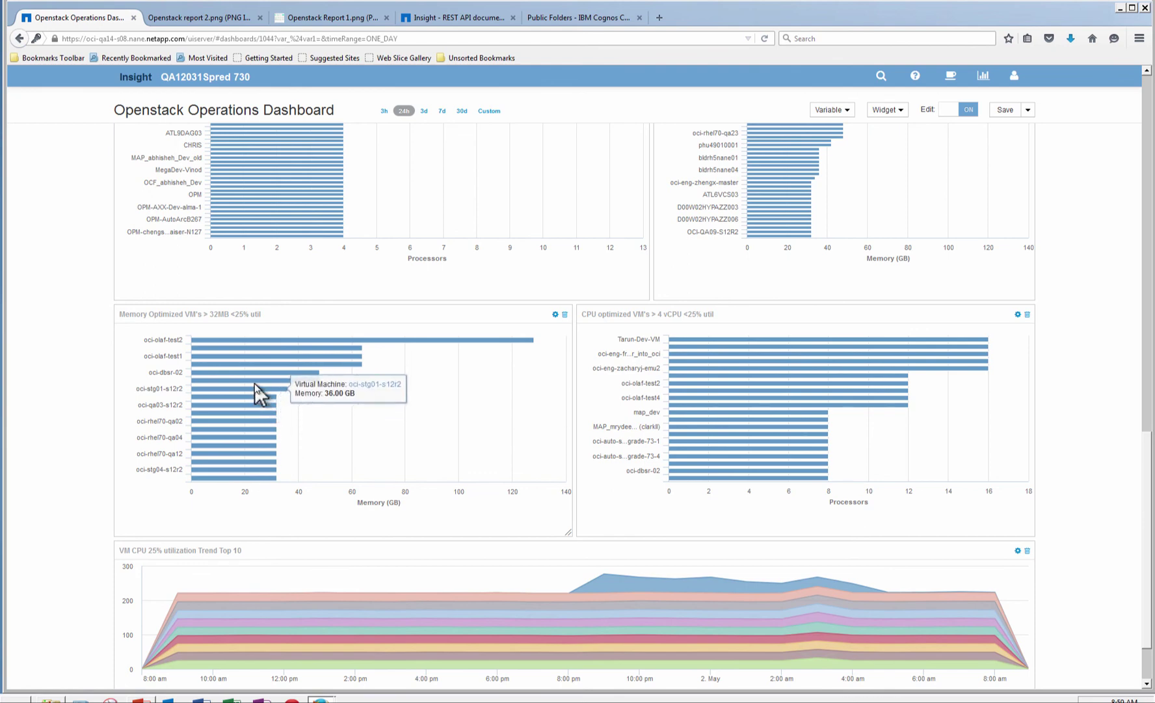
mouse_move(238, 356)
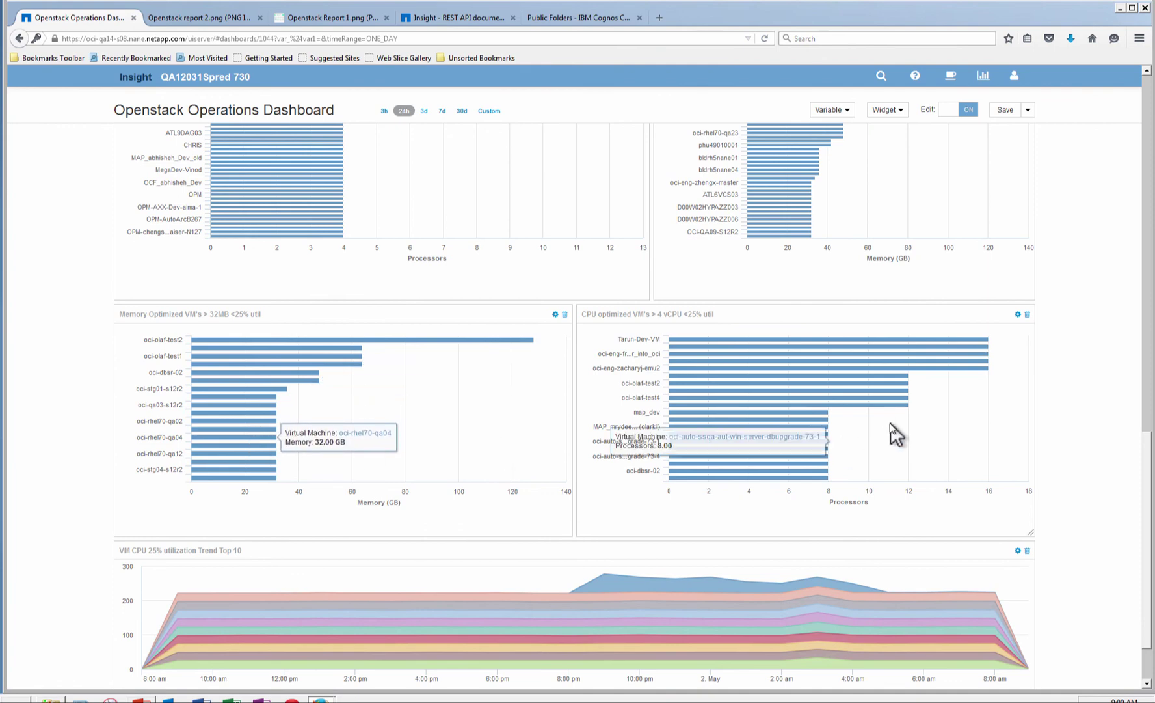
mouse_move(804, 371)
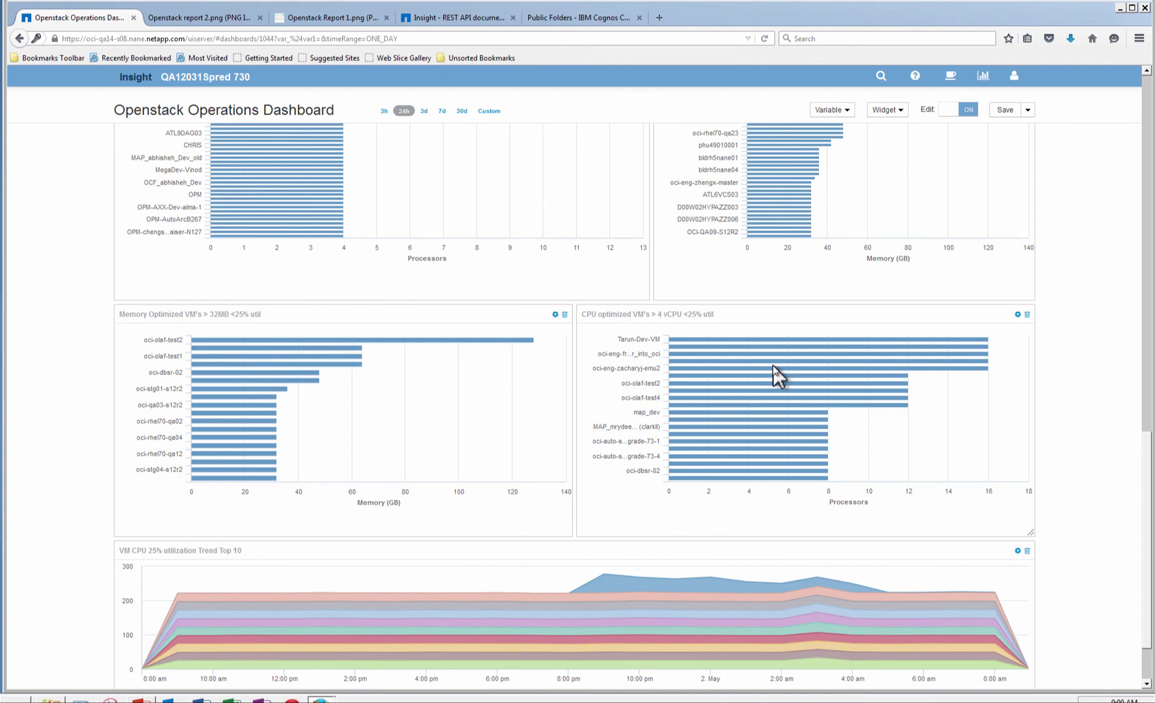
scroll(772, 368, down, 2)
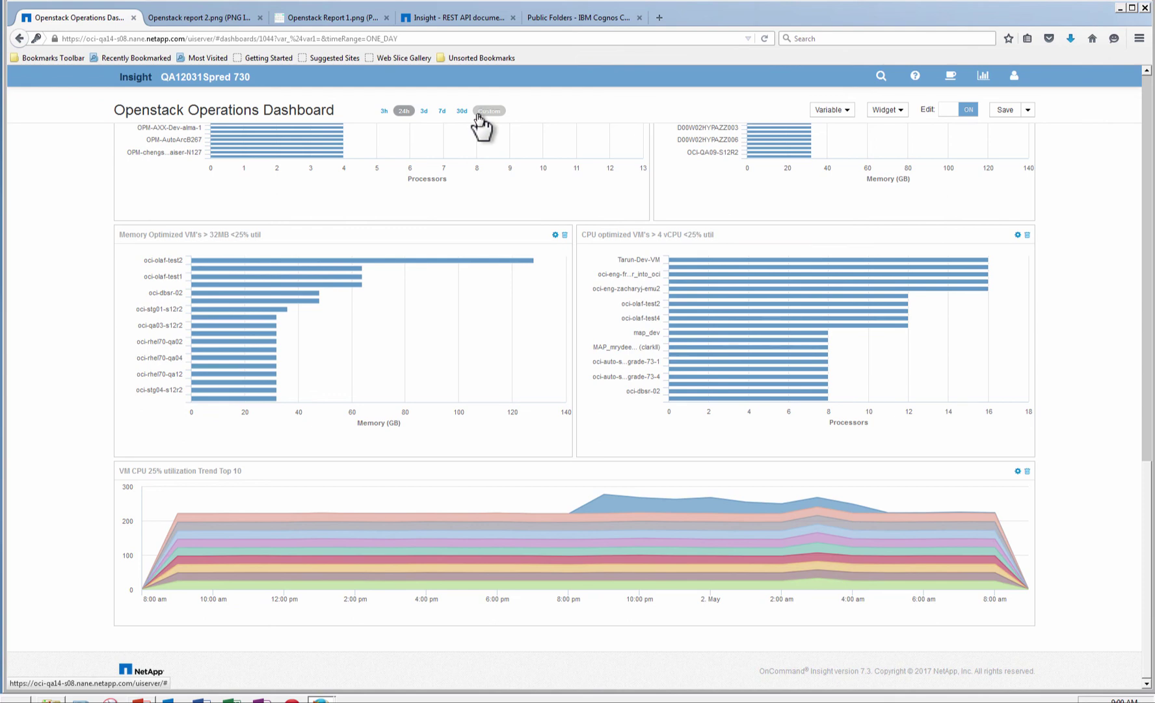
mouse_move(456, 523)
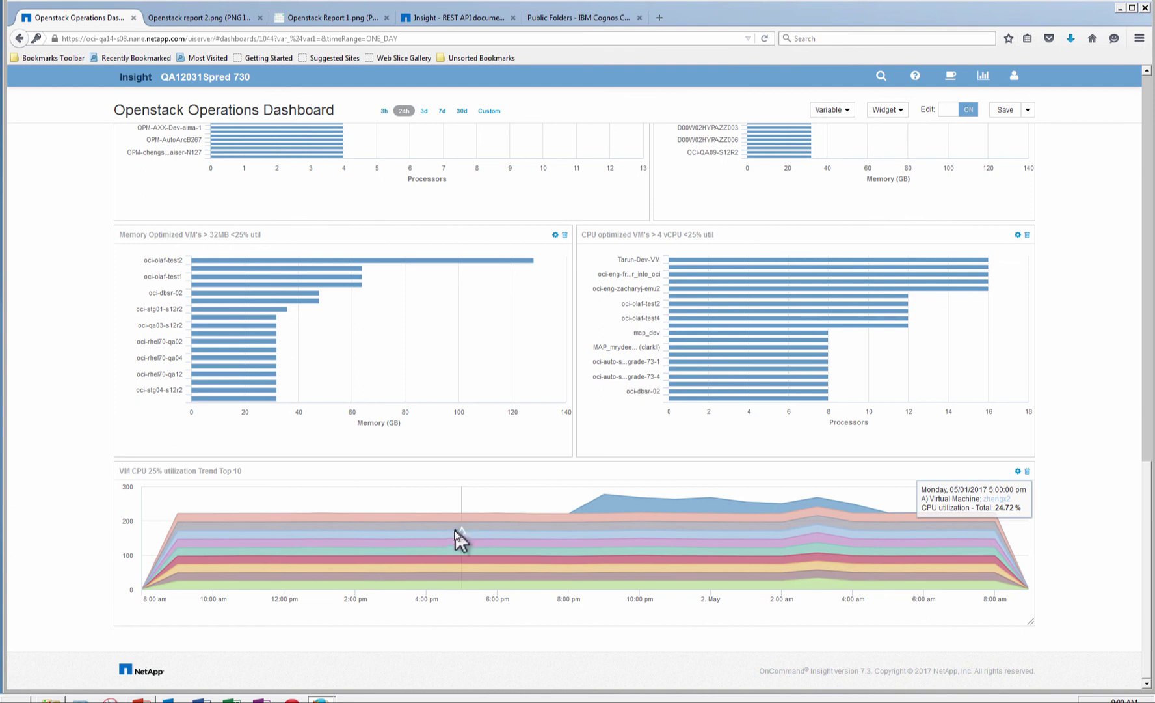
mouse_move(817, 498)
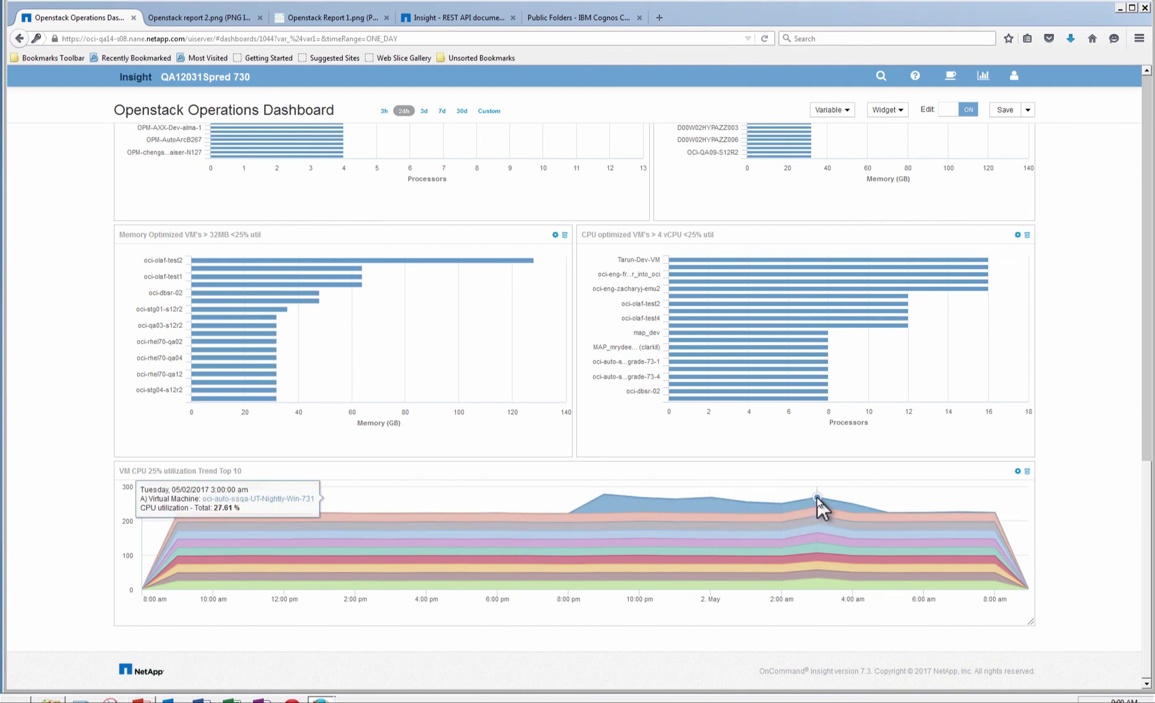
Step: Sort the Openstack VM Instances table by total latency in descending order and open the first VM's page, discarding the unsaved dashboard changes
scroll(817, 496, up, 5)
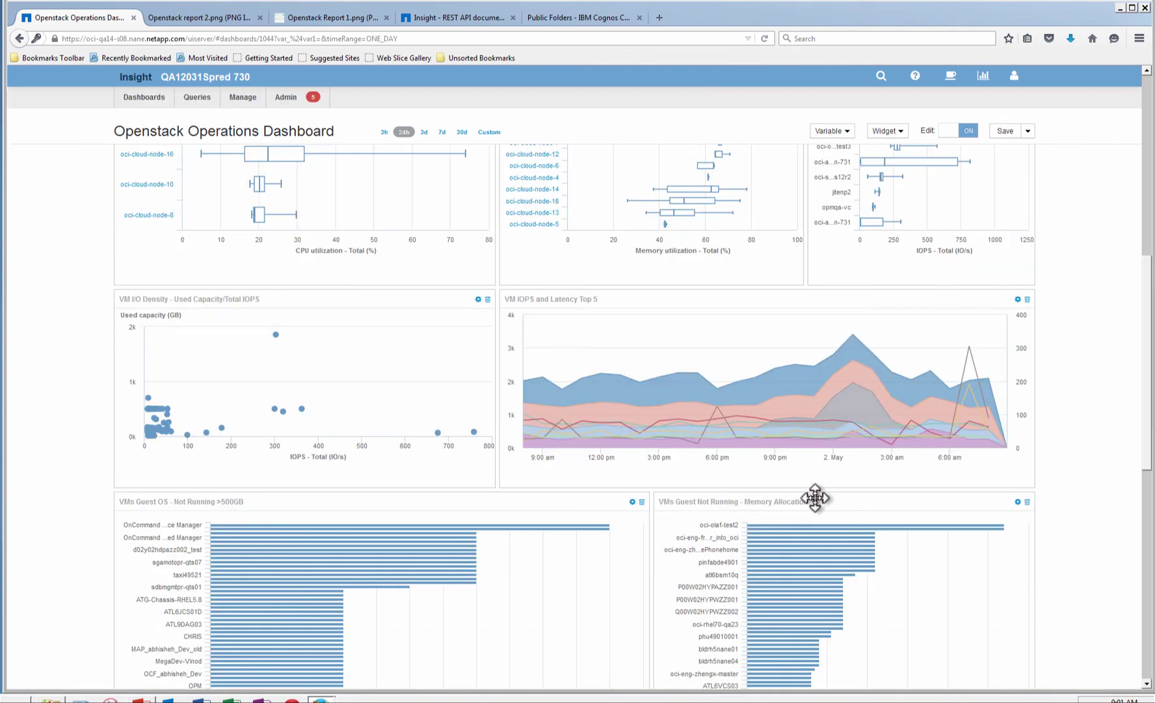
scroll(815, 498, up, 3)
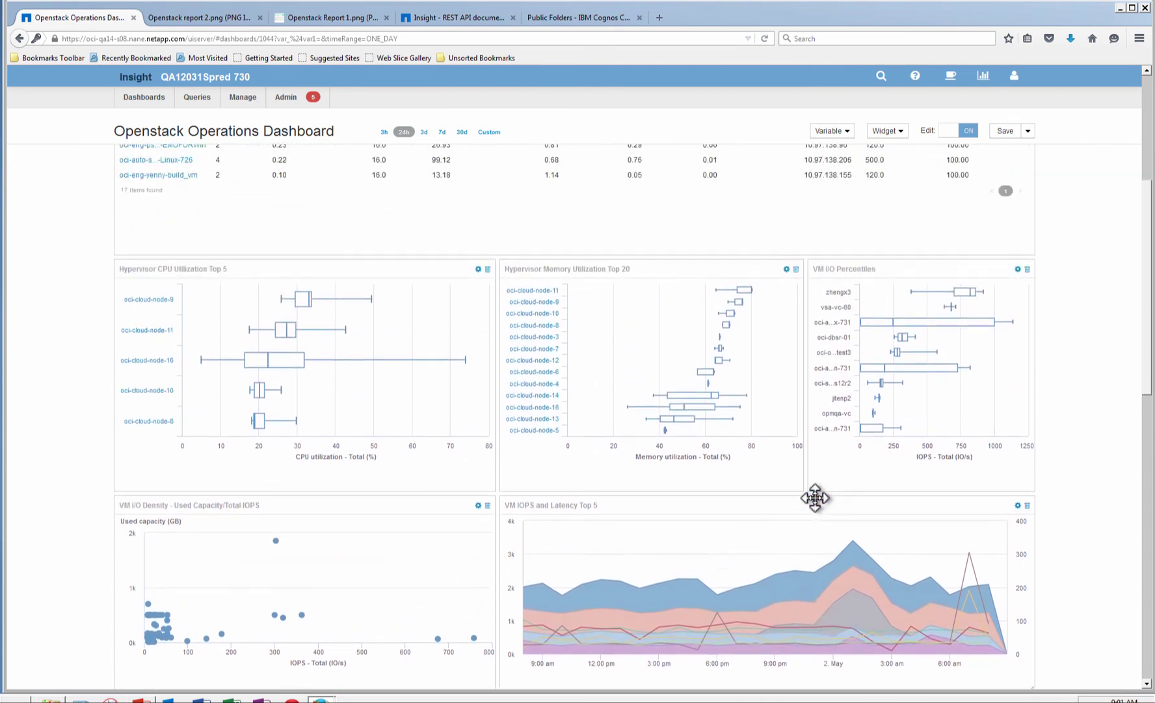
scroll(815, 498, up, 4)
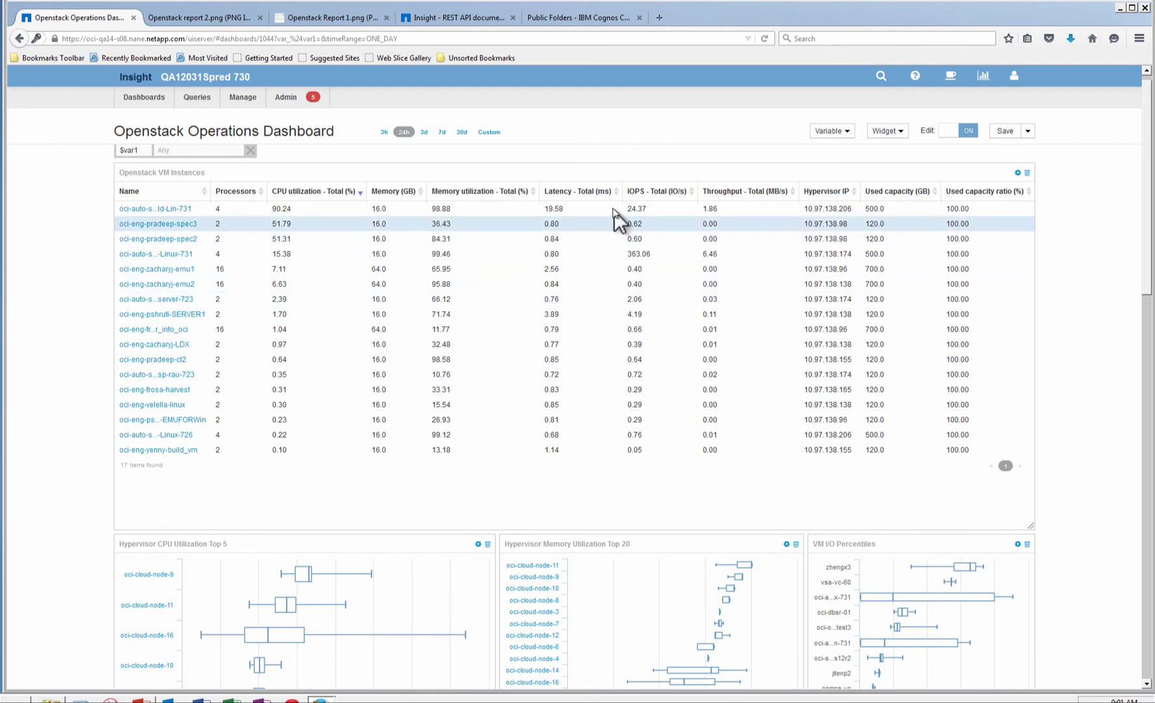
click(616, 191)
click(616, 191)
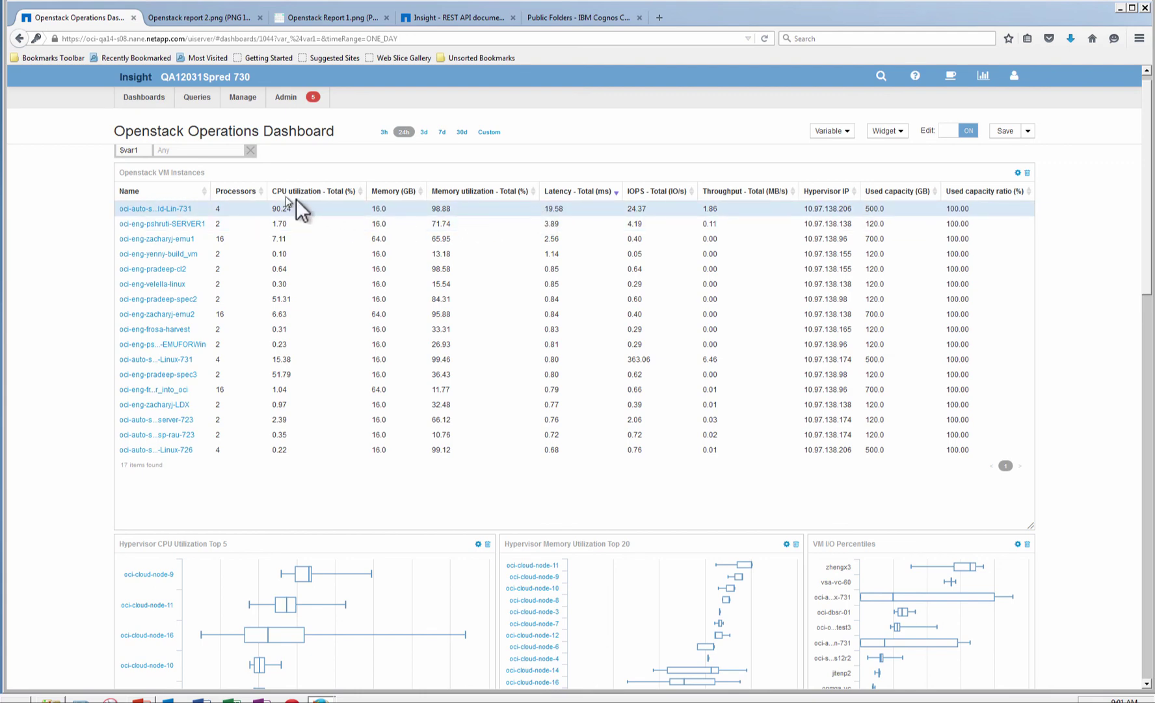
click(162, 209)
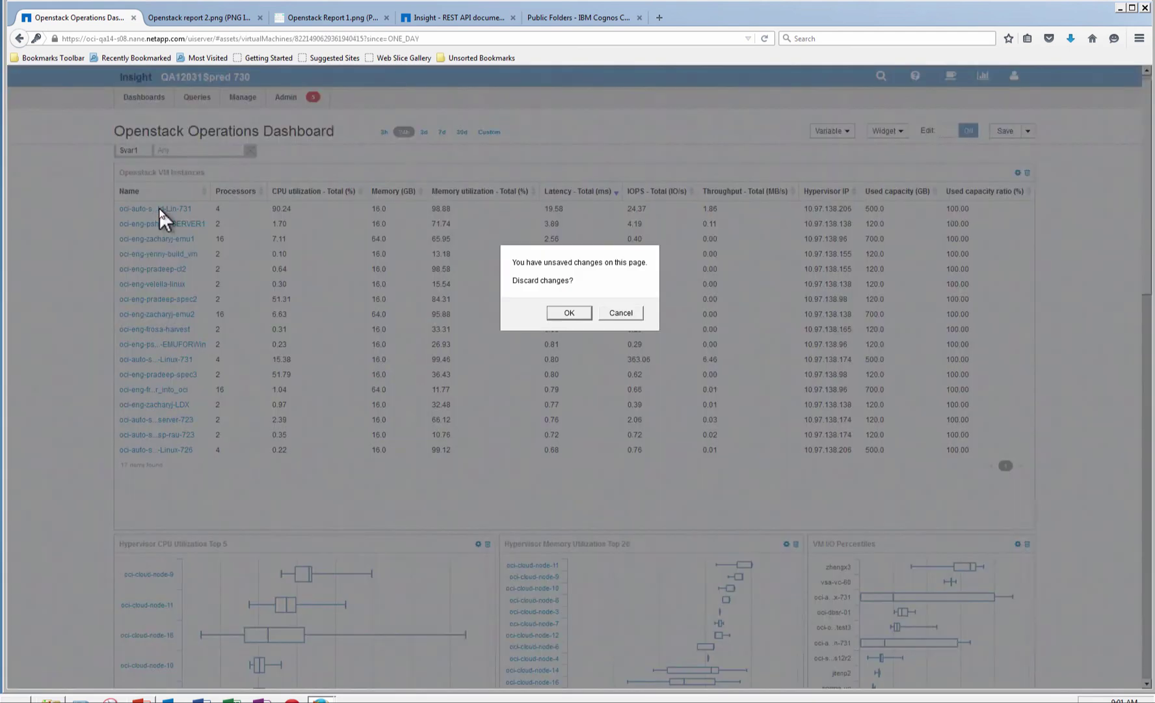
click(562, 314)
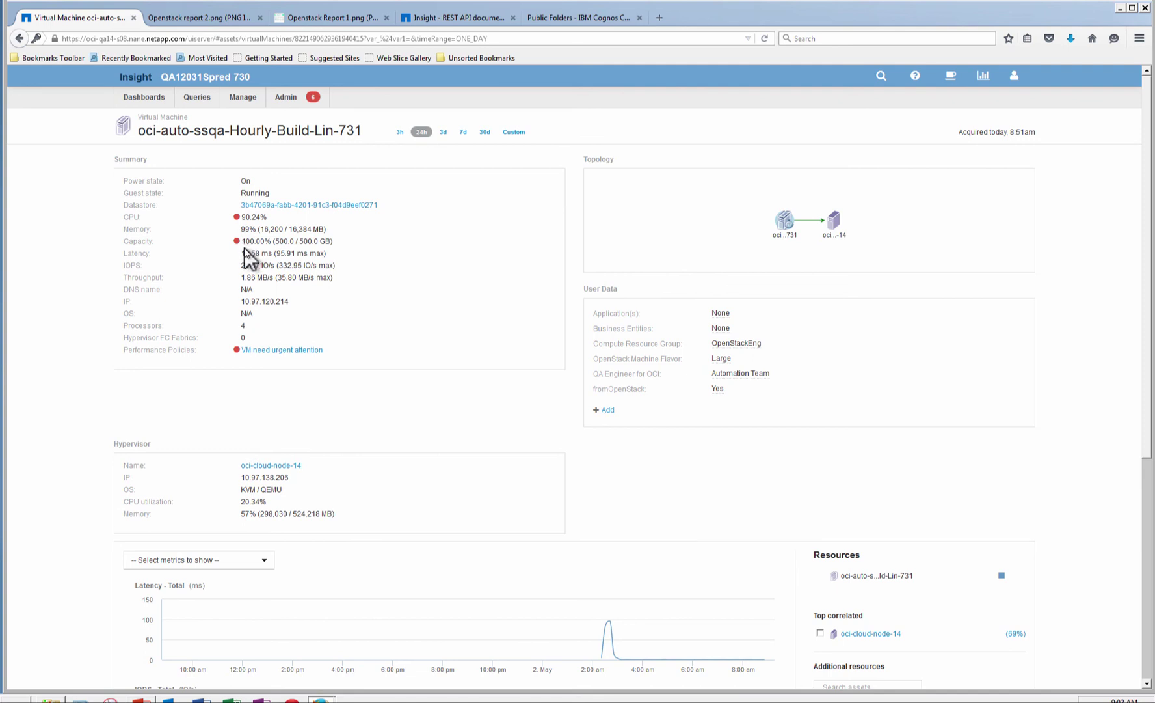
Step: Review the thresholds and the any/all alert condition of the "VM need urgent attention" performance policy, closing it without saving
click(251, 351)
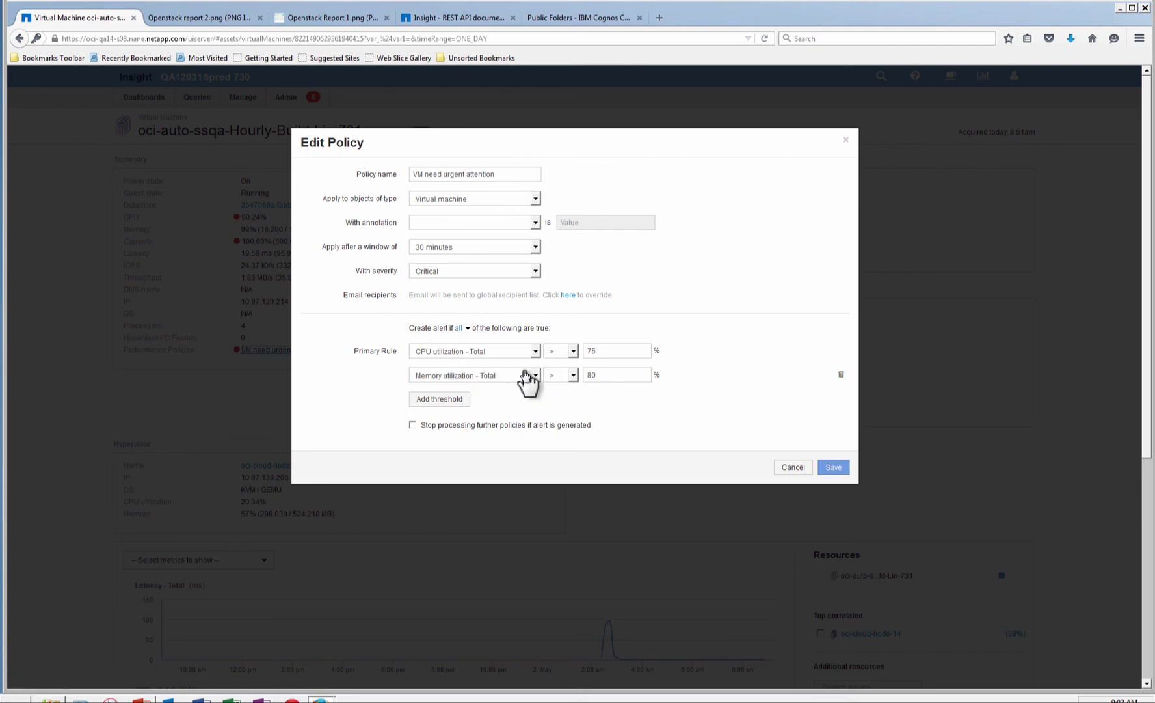
click(466, 329)
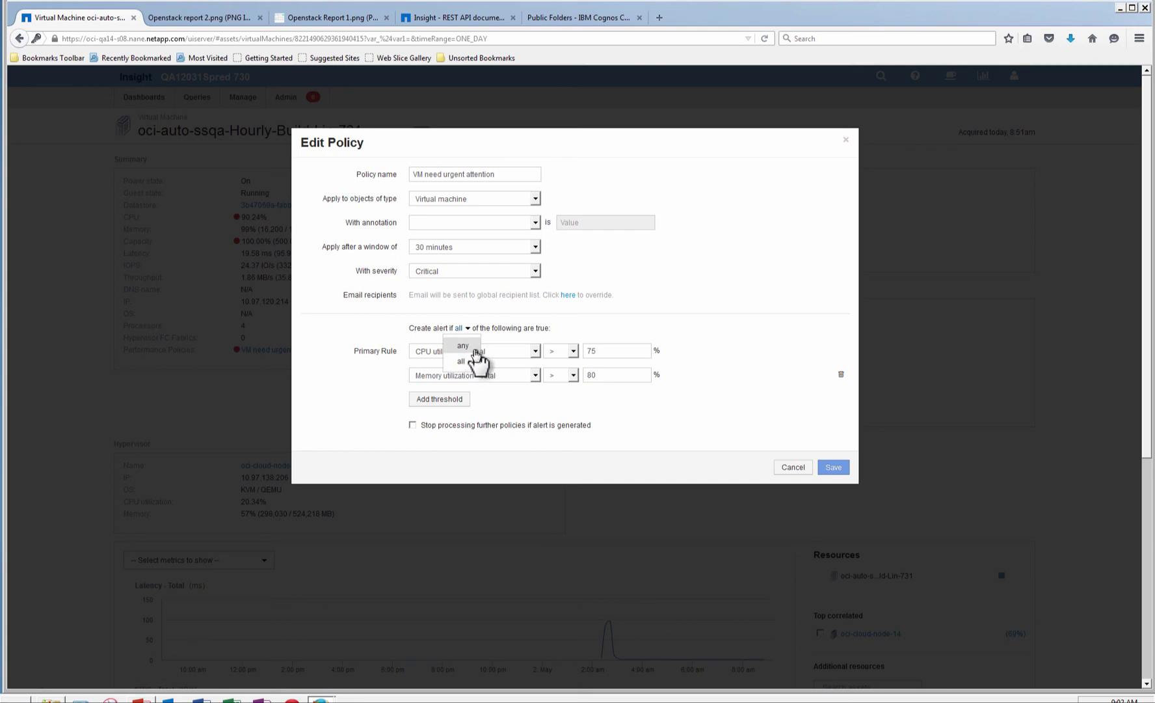
click(477, 359)
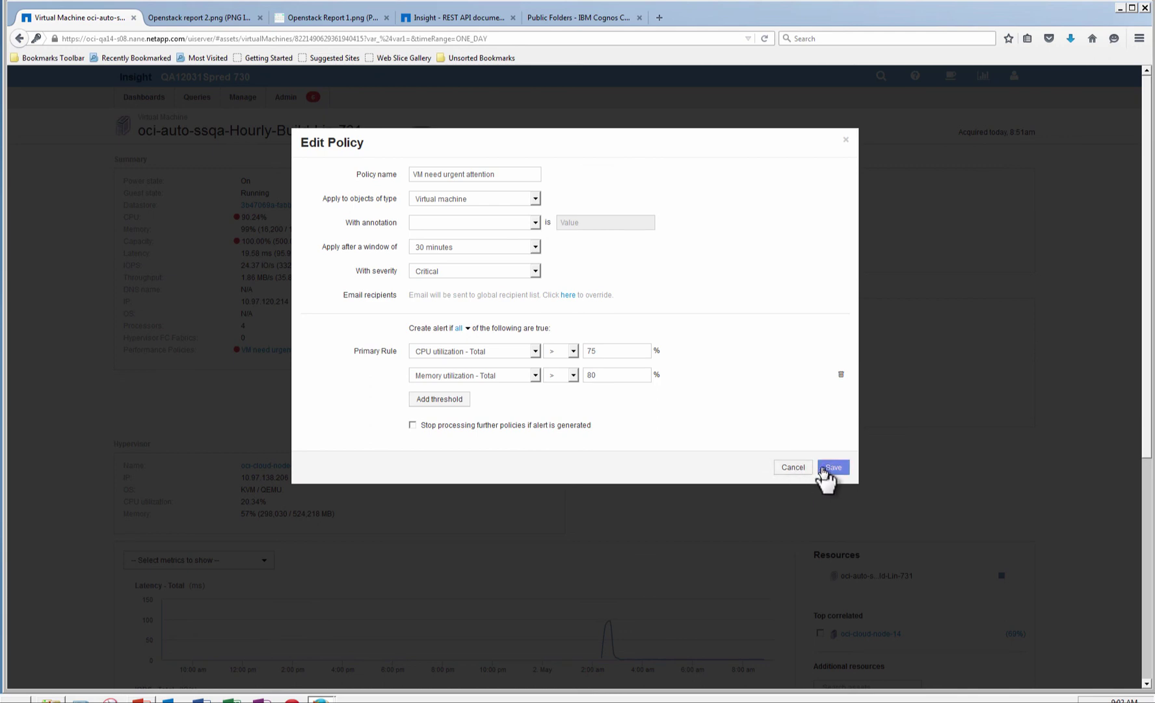
click(795, 468)
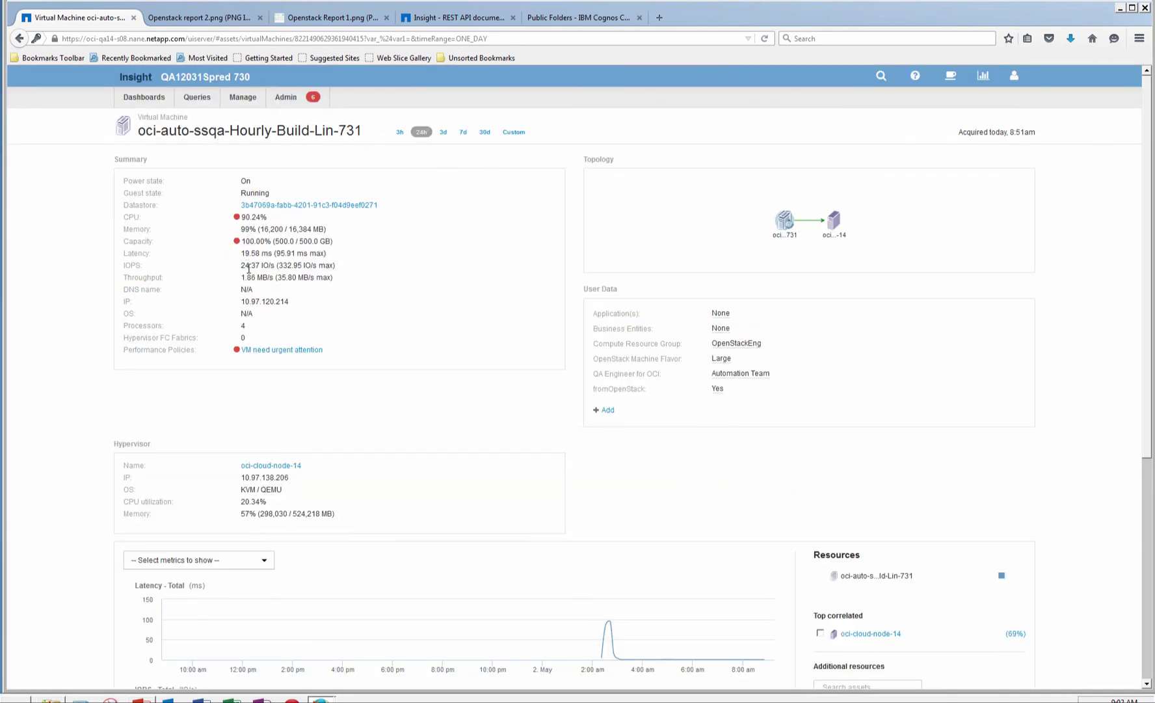
Step: Examine the VM's latency values, topology, performance charts and violations, and the correlation details for oci-cloud-node-14
drag(272, 253, 235, 257)
drag(298, 254, 273, 254)
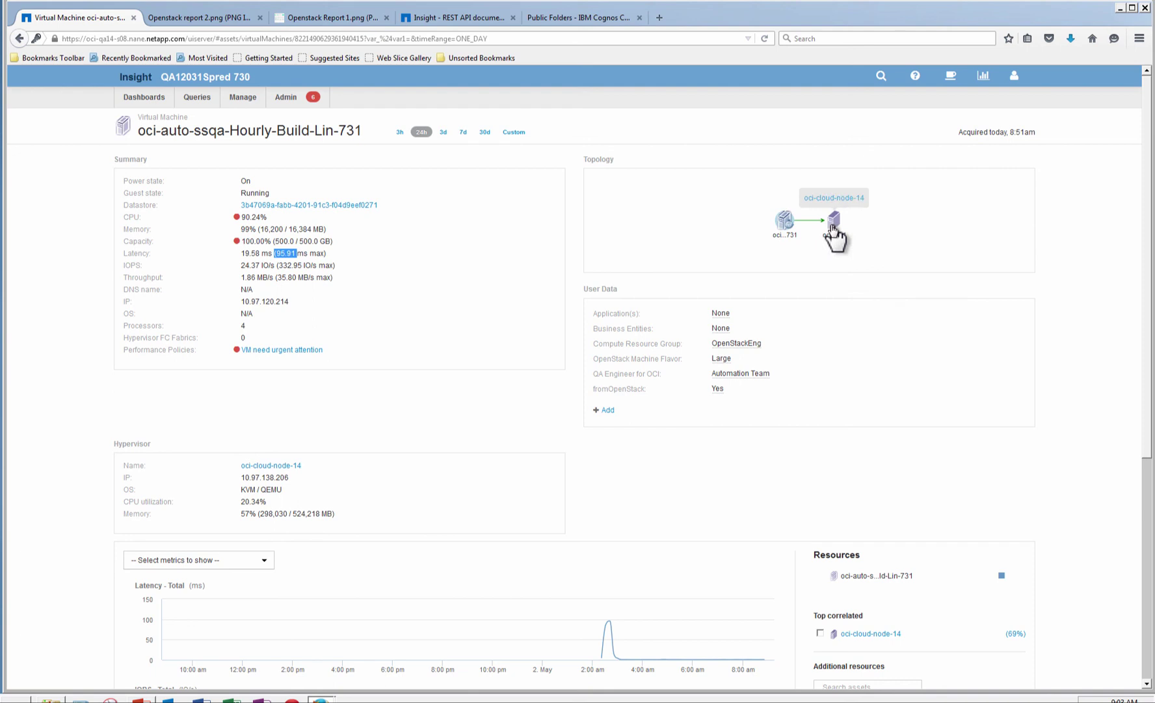
scroll(496, 389, down, 3)
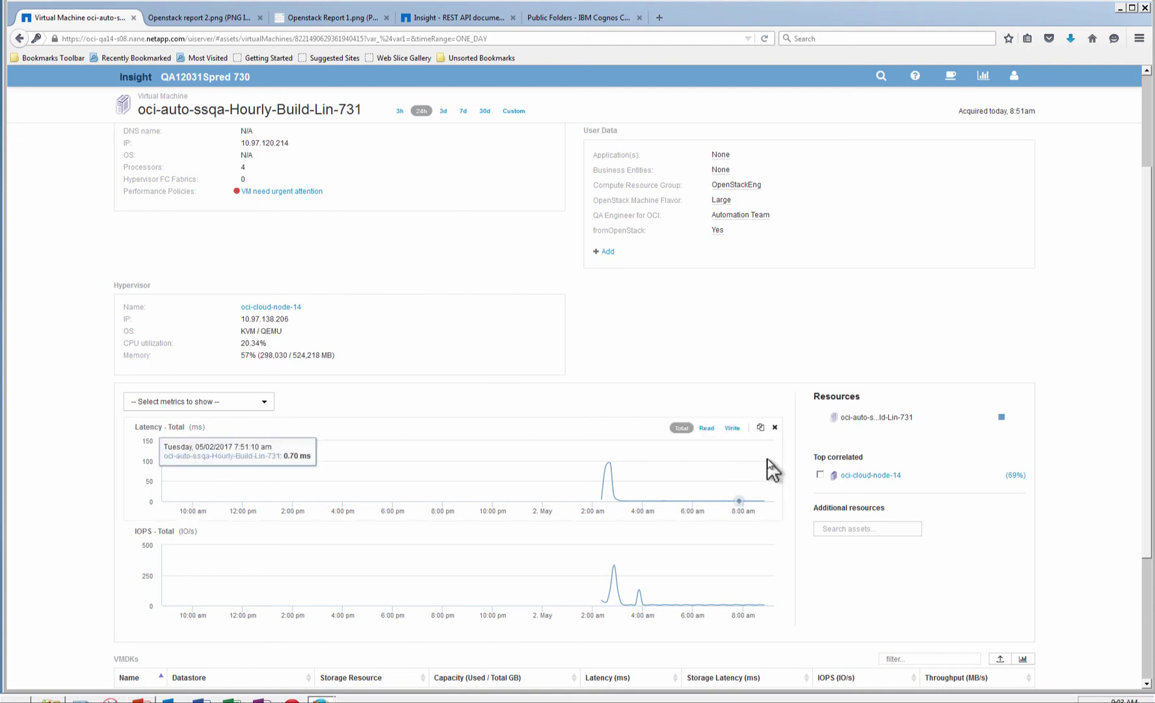
scroll(553, 398, down, 2)
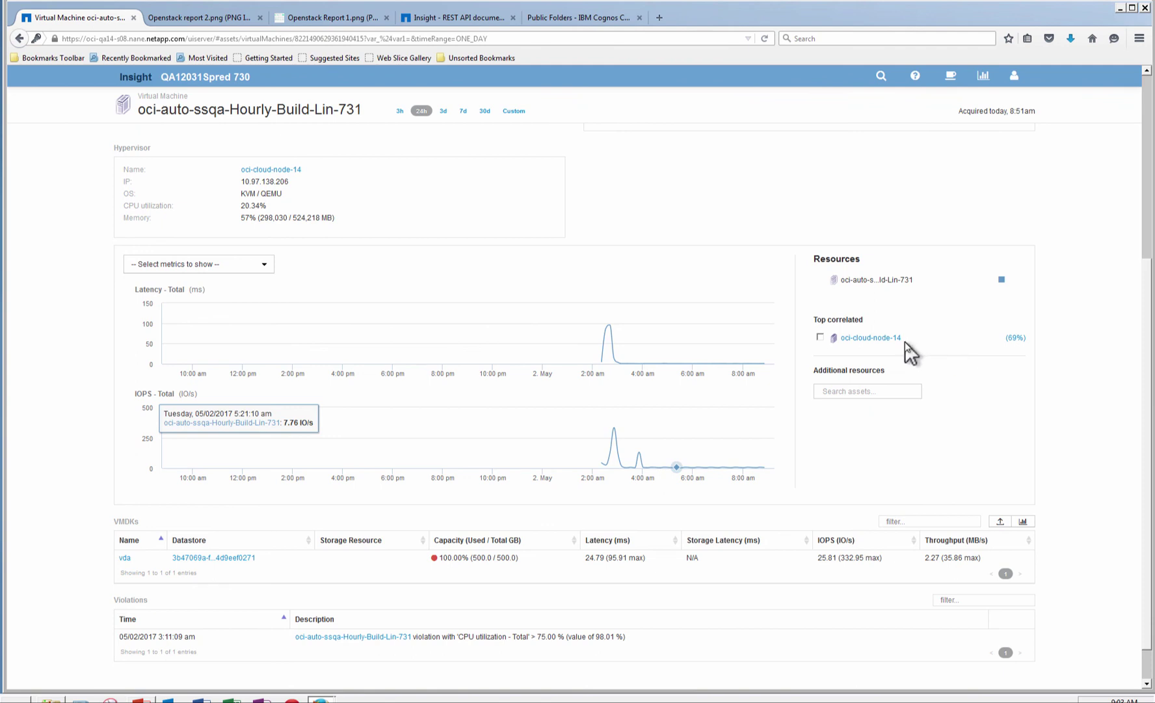
scroll(800, 362, up, 1)
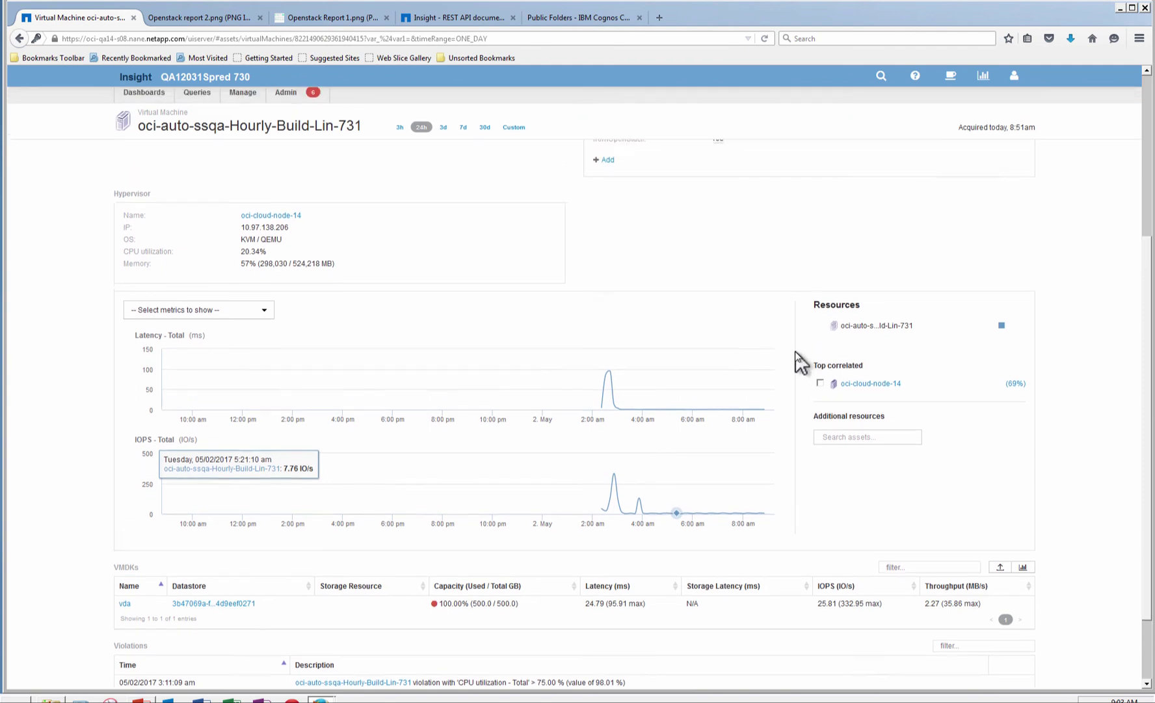
scroll(801, 361, up, 1)
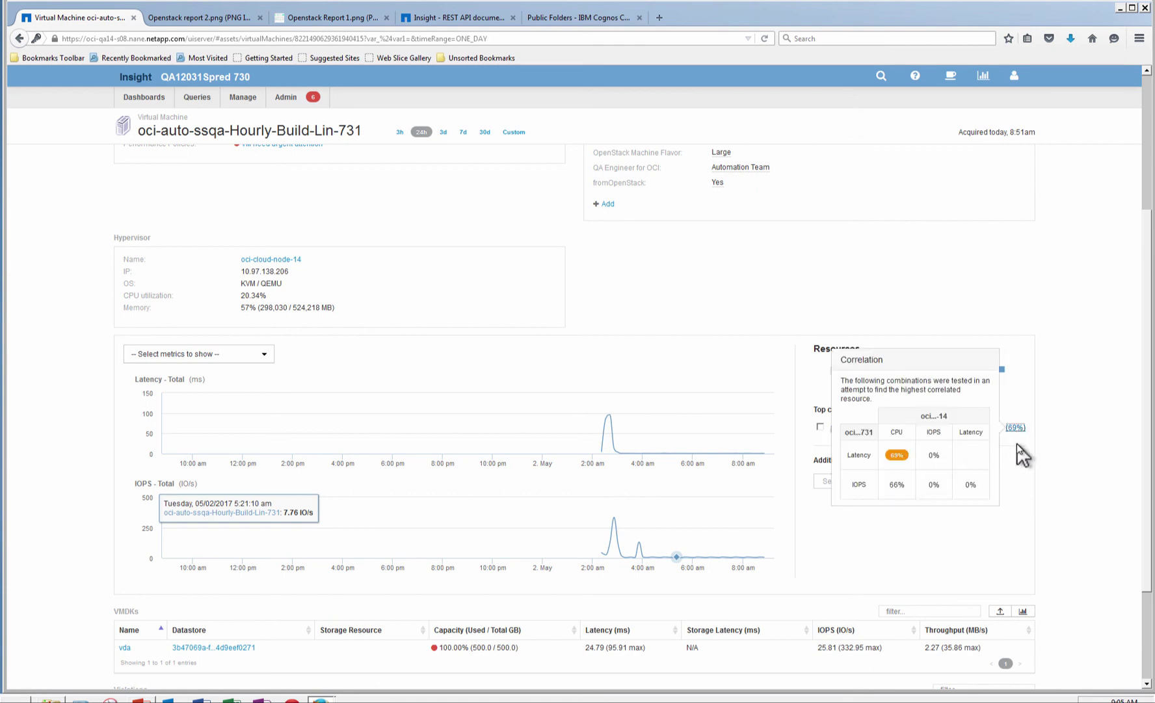
mouse_move(1016, 432)
Step: Overlay the correlated hypervisor oci-cloud-node-14 on the VM's performance charts and add the CPU utilization metric
click(820, 427)
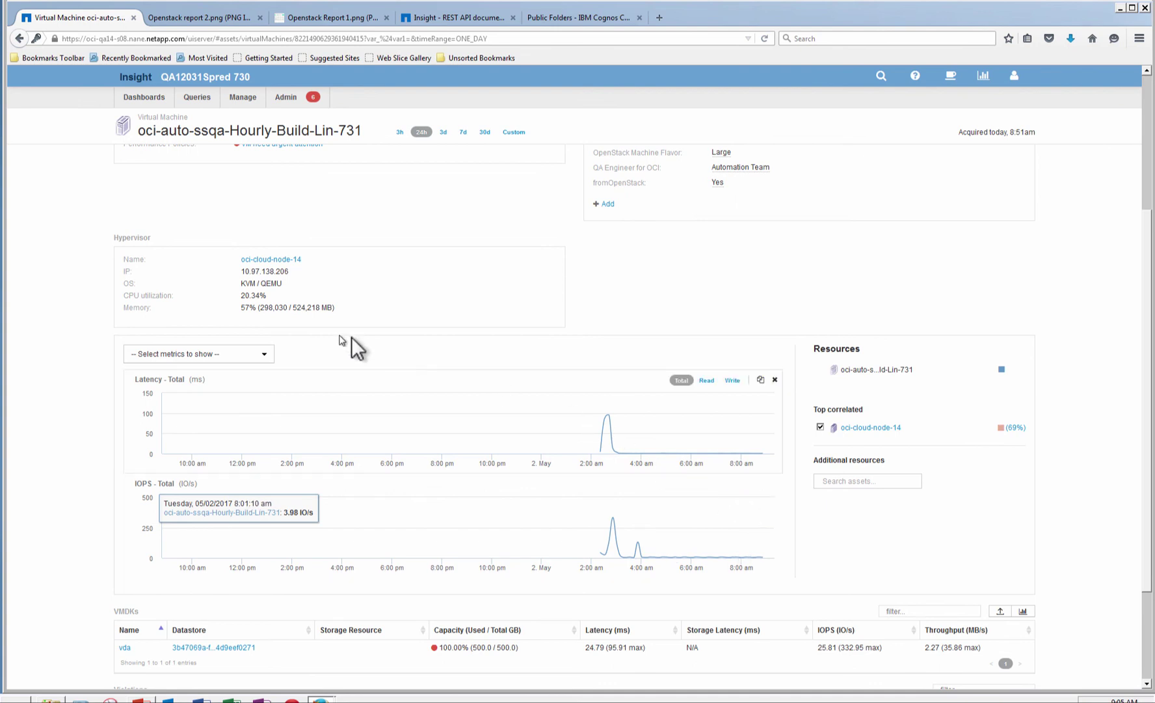
click(259, 361)
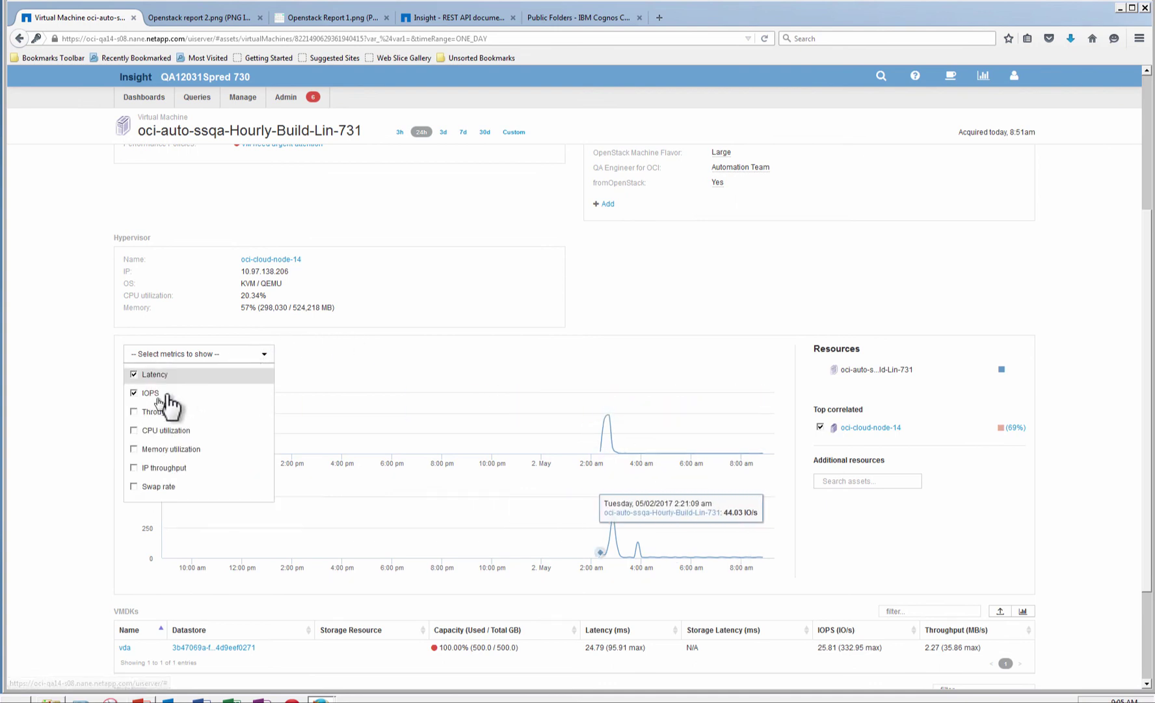
click(134, 431)
scroll(375, 453, down, 3)
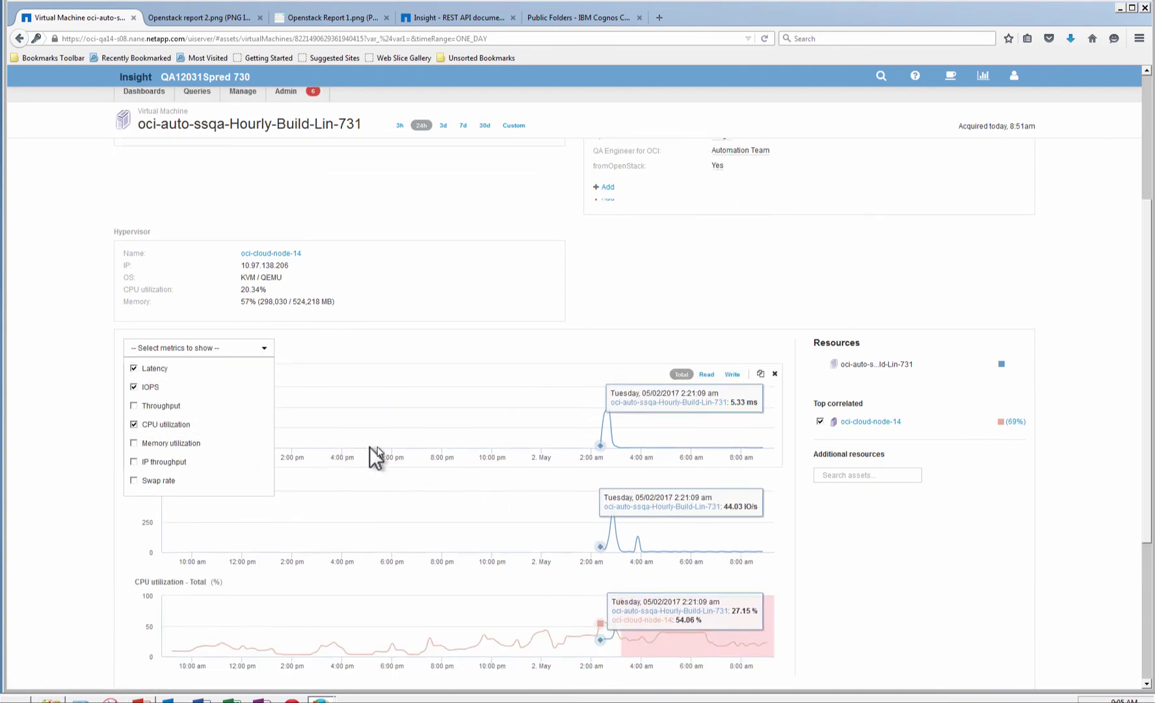
scroll(558, 463, down, 1)
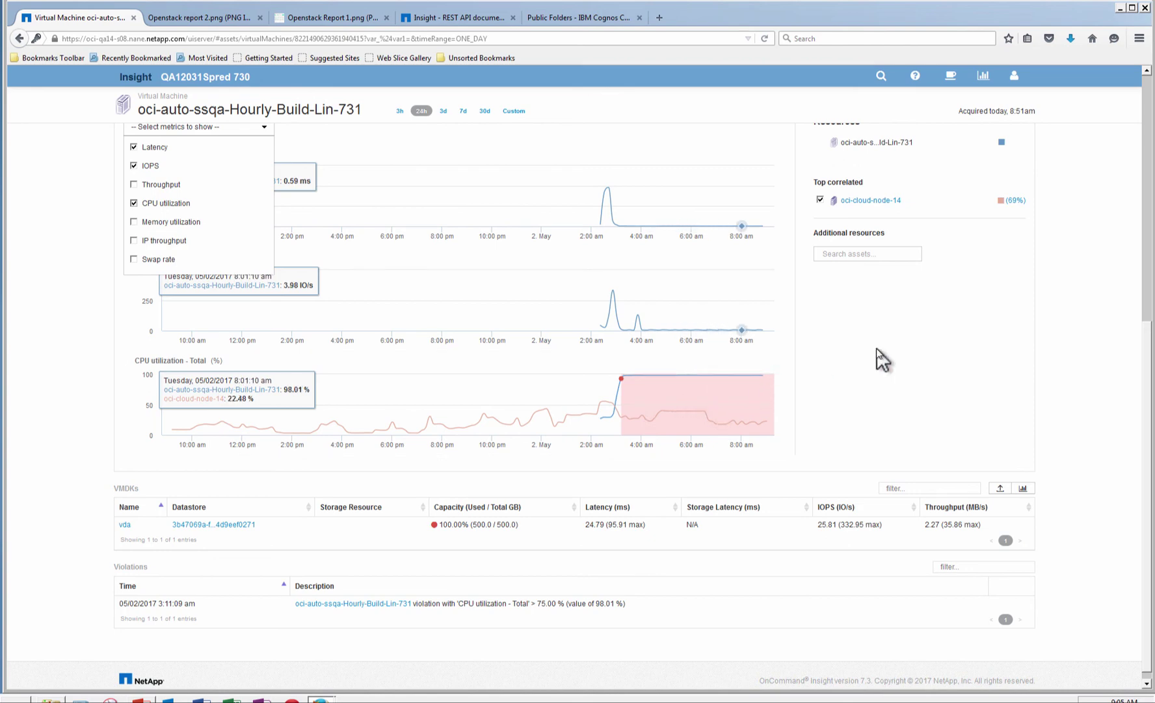
Step: Open the page of the correlated hypervisor oci-cloud-node-14 and view its topology down to the storage, closing the topology view
scroll(831, 333, up, 3)
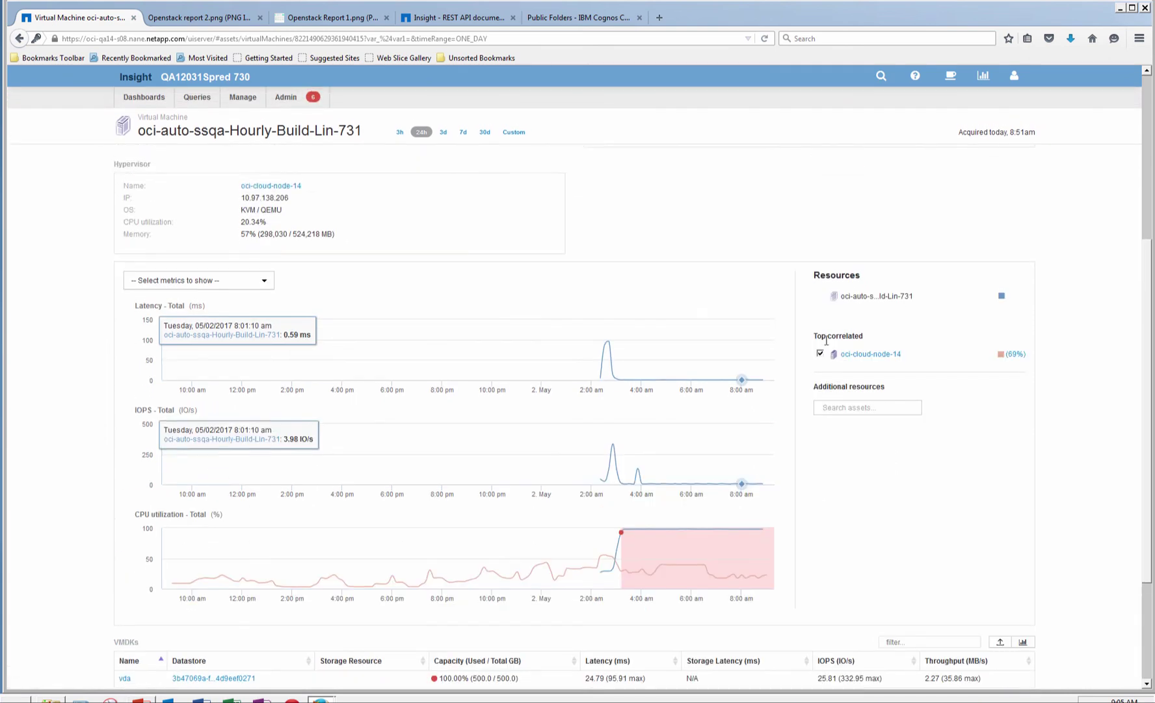
click(867, 360)
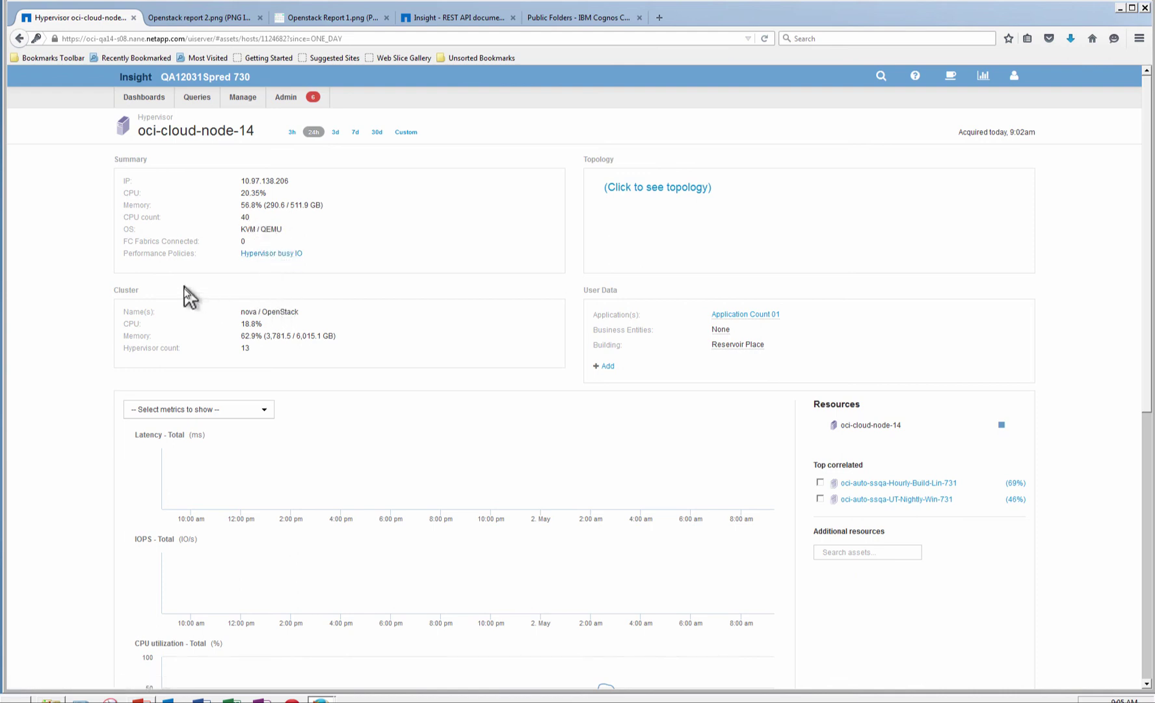
scroll(289, 315, down, 2)
scroll(633, 212, up, 2)
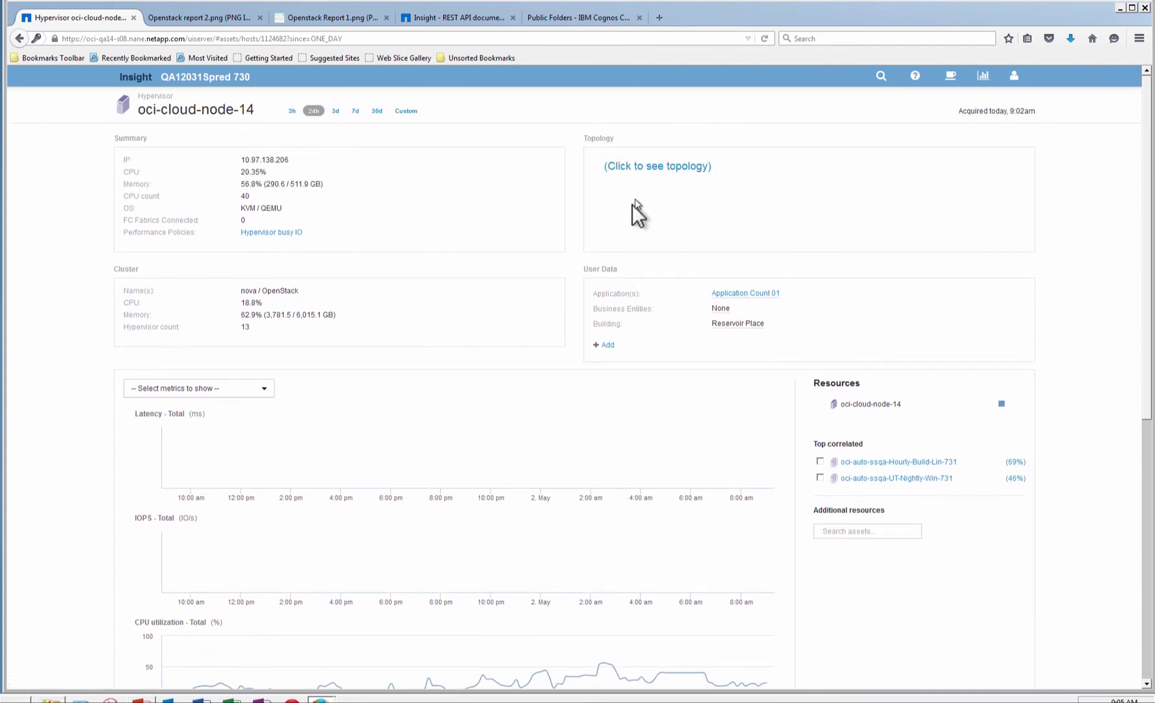
click(657, 188)
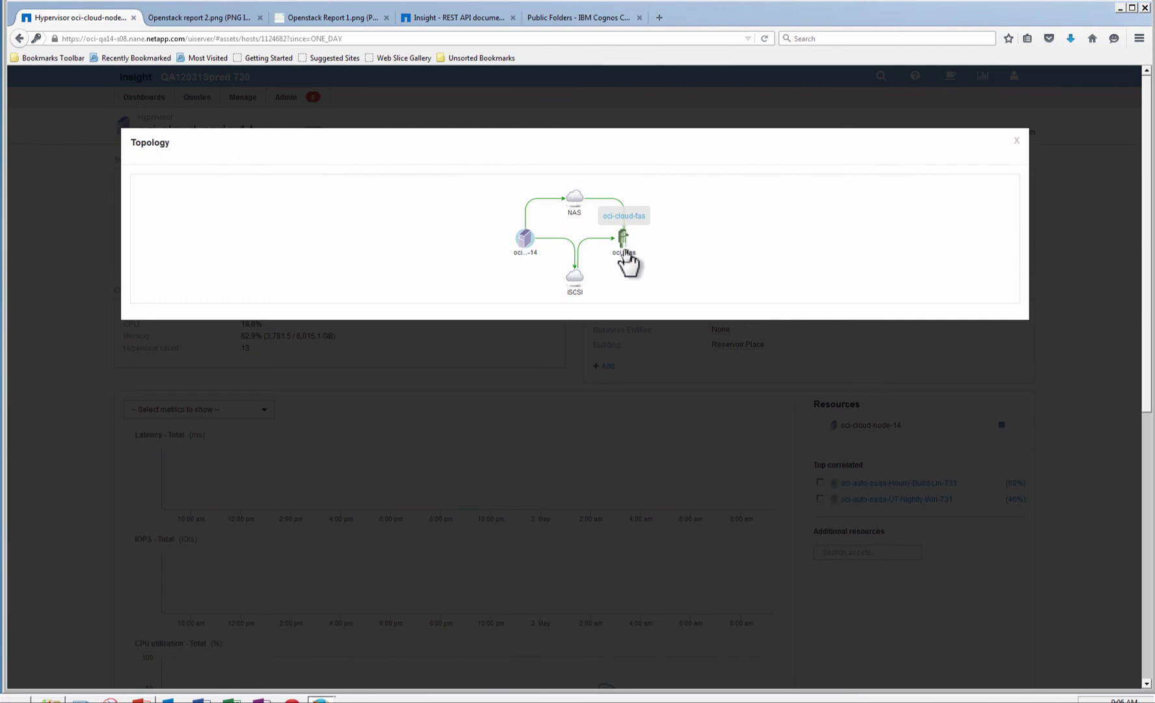
click(1018, 143)
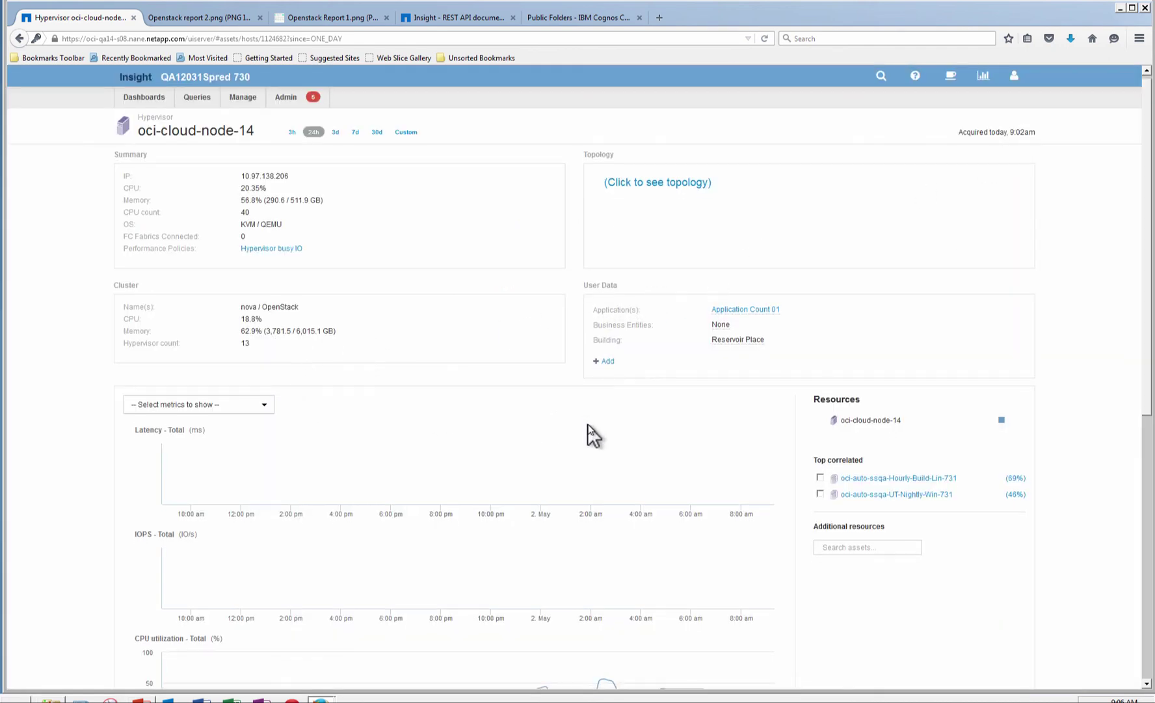
Step: Overlay the correlated VMs oci-auto-ssqa-Hourly-Build-Lin-731 and oci-auto-ssqa-UT-Nightly-Win-731 on the hypervisor's performance charts
scroll(572, 426, down, 3)
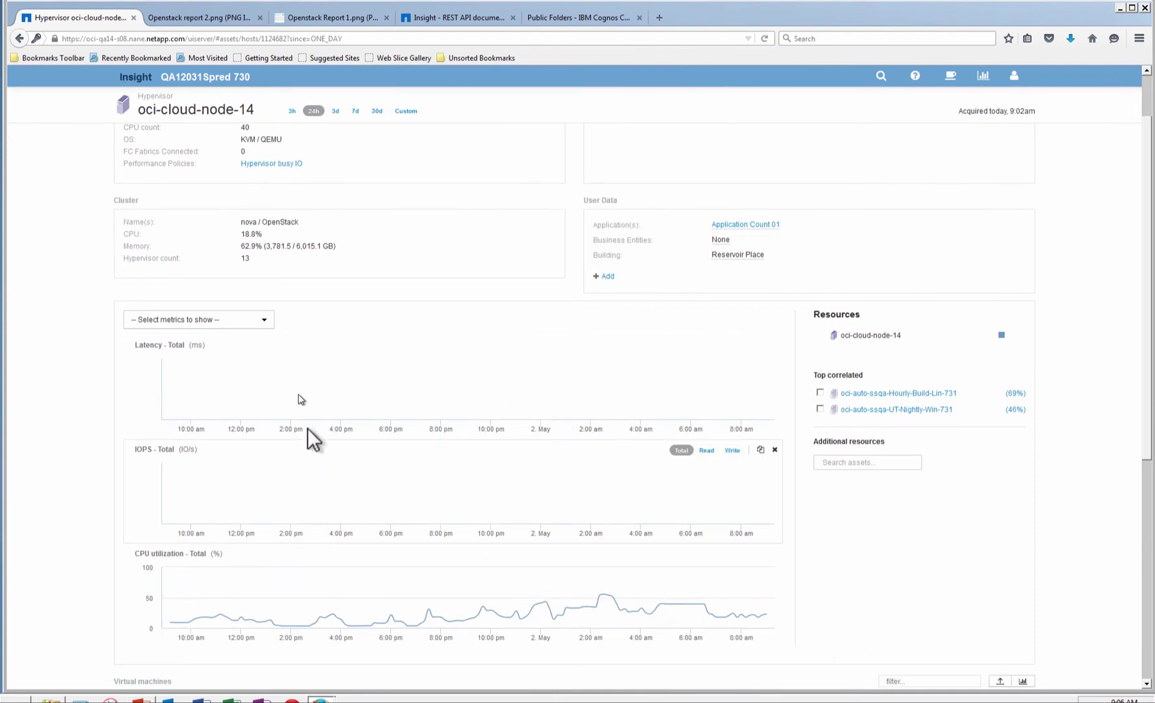
scroll(552, 463, down, 4)
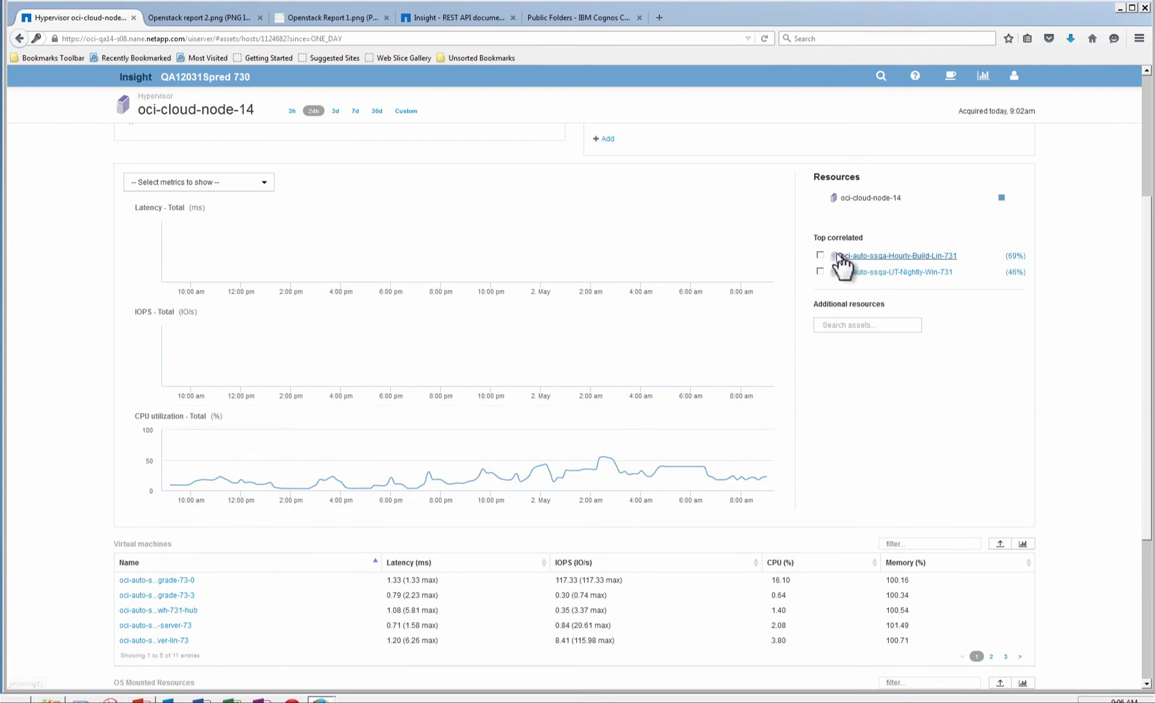
scroll(1012, 202, down, 2)
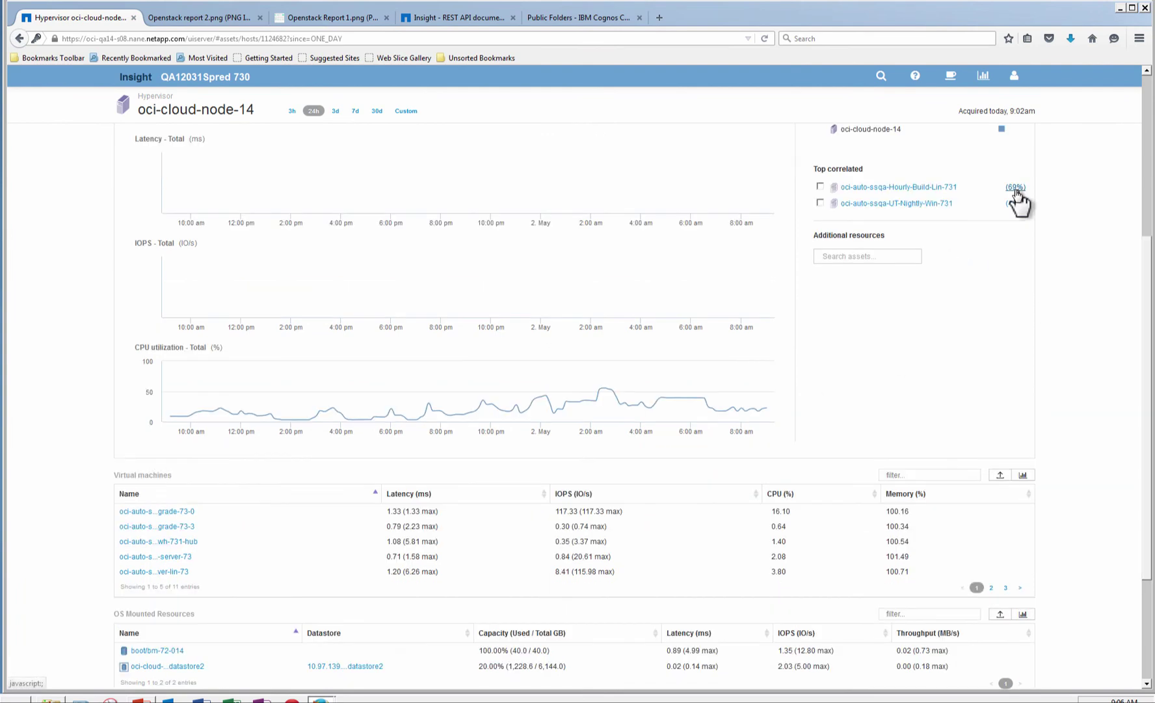
click(820, 187)
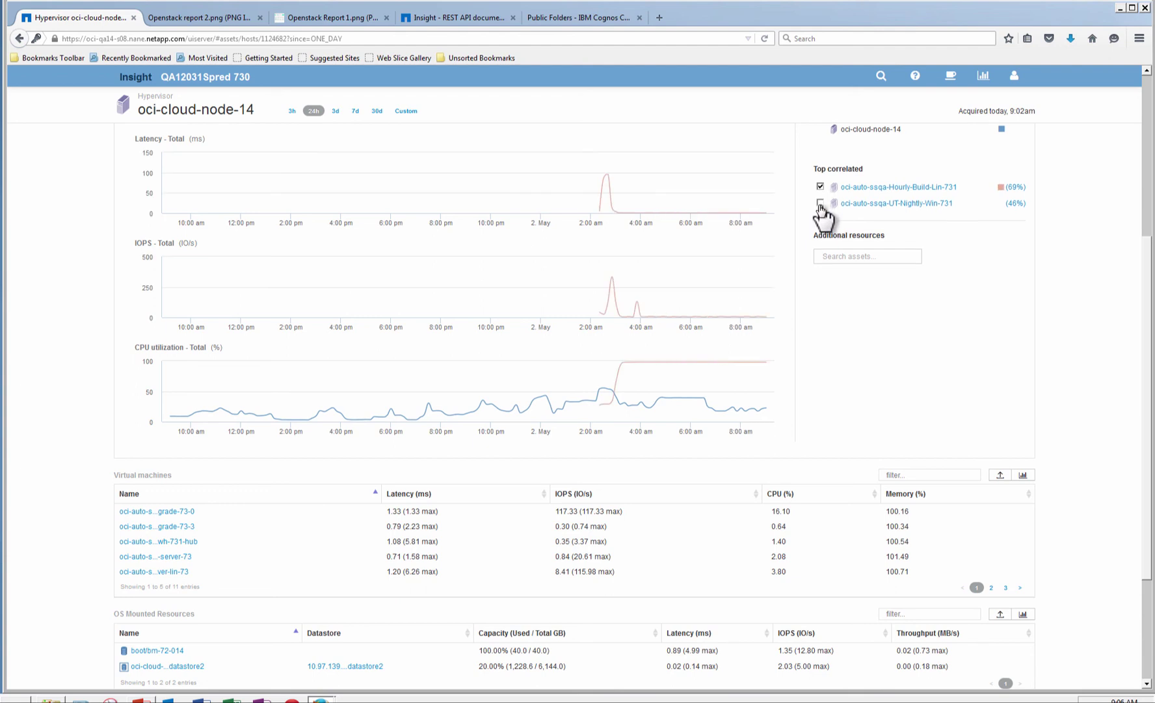
click(820, 204)
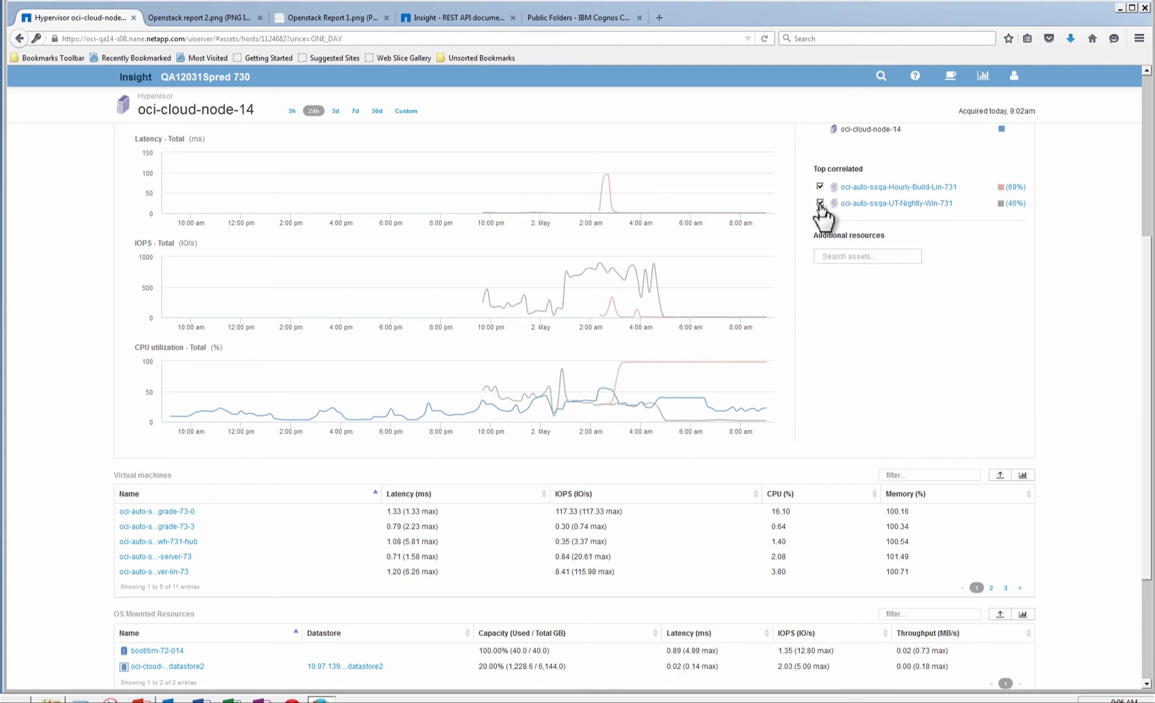
Step: View the correlation breakdown for oci-auto-ssqa-Hourly-Build-Lin-731 and compare its latency, IOPS and CPU utilization with the hypervisor's around 2:20 am
click(1014, 188)
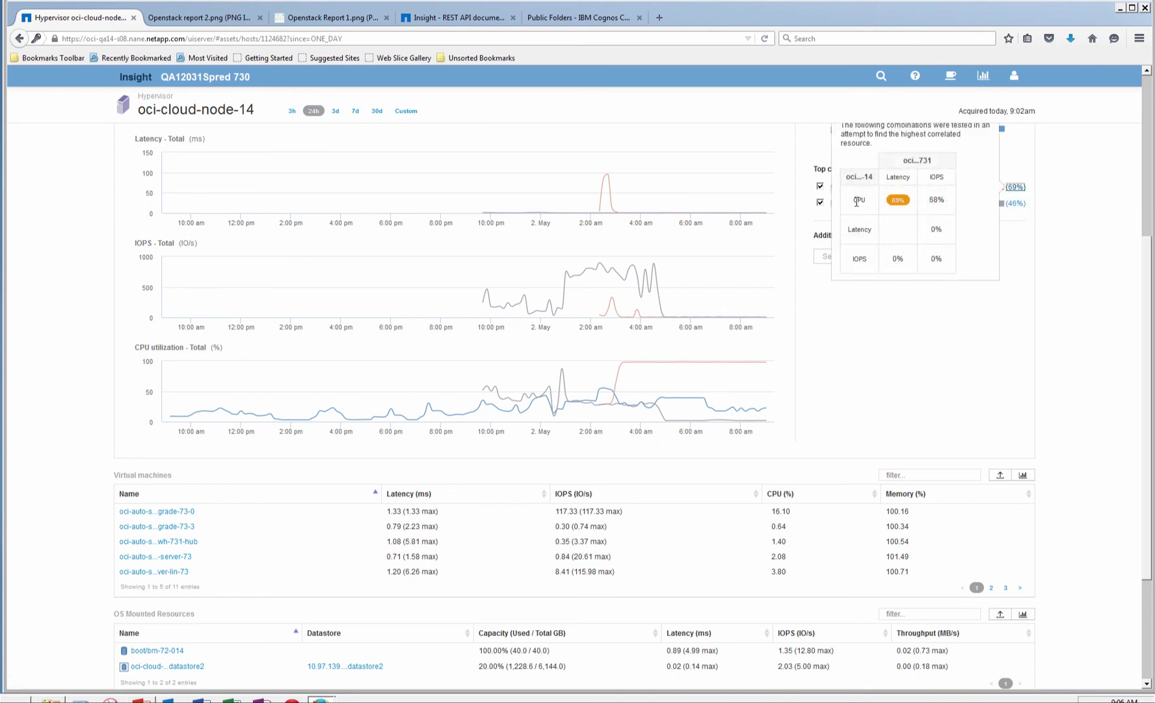
scroll(857, 201, up, 2)
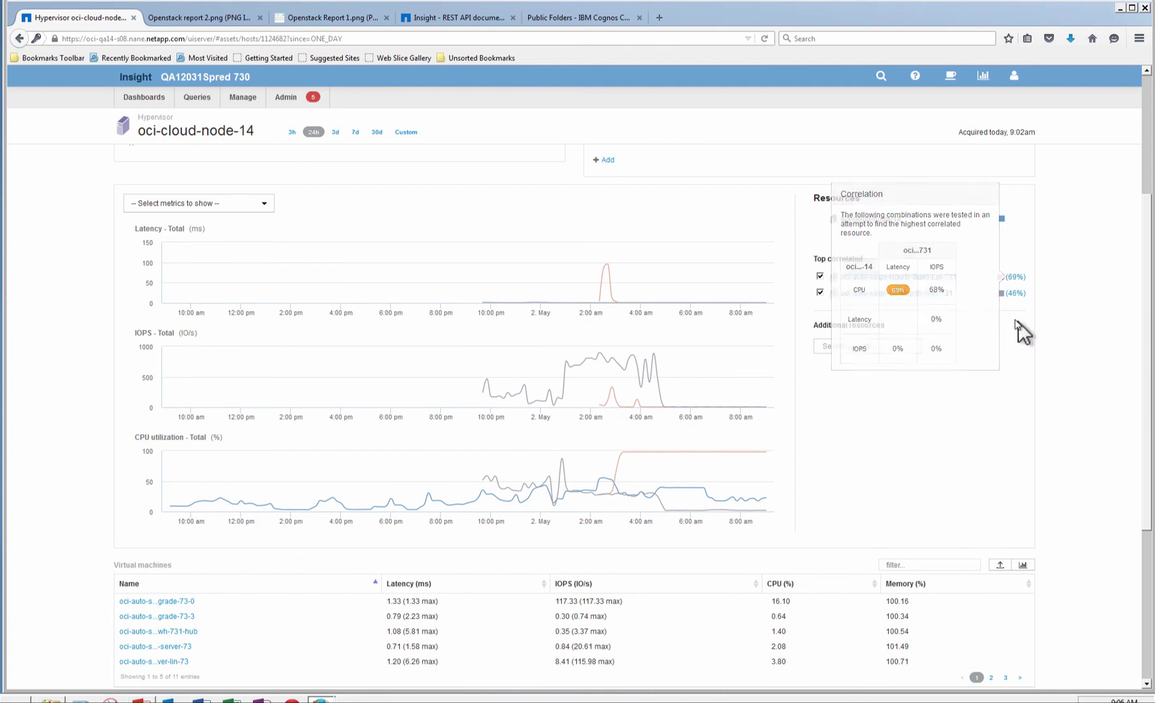
mouse_move(1015, 294)
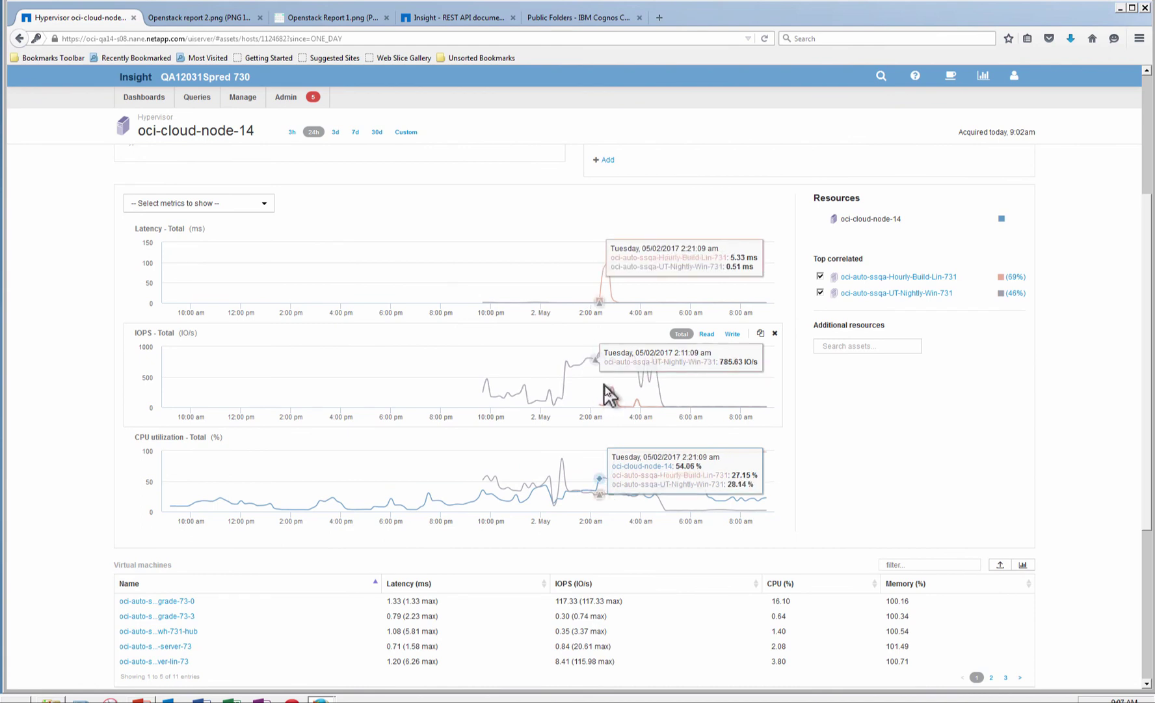
Step: Page through the hypervisor's virtual machines list and return to its first page
scroll(754, 494, down, 2)
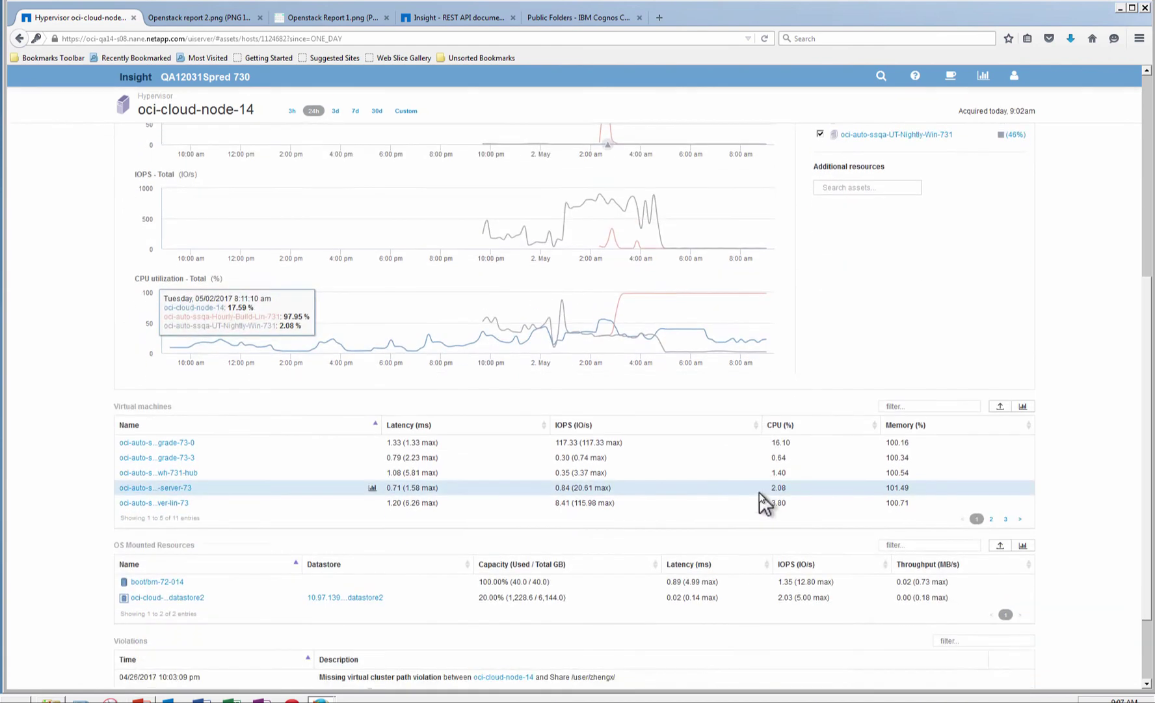
scroll(759, 492, down, 1)
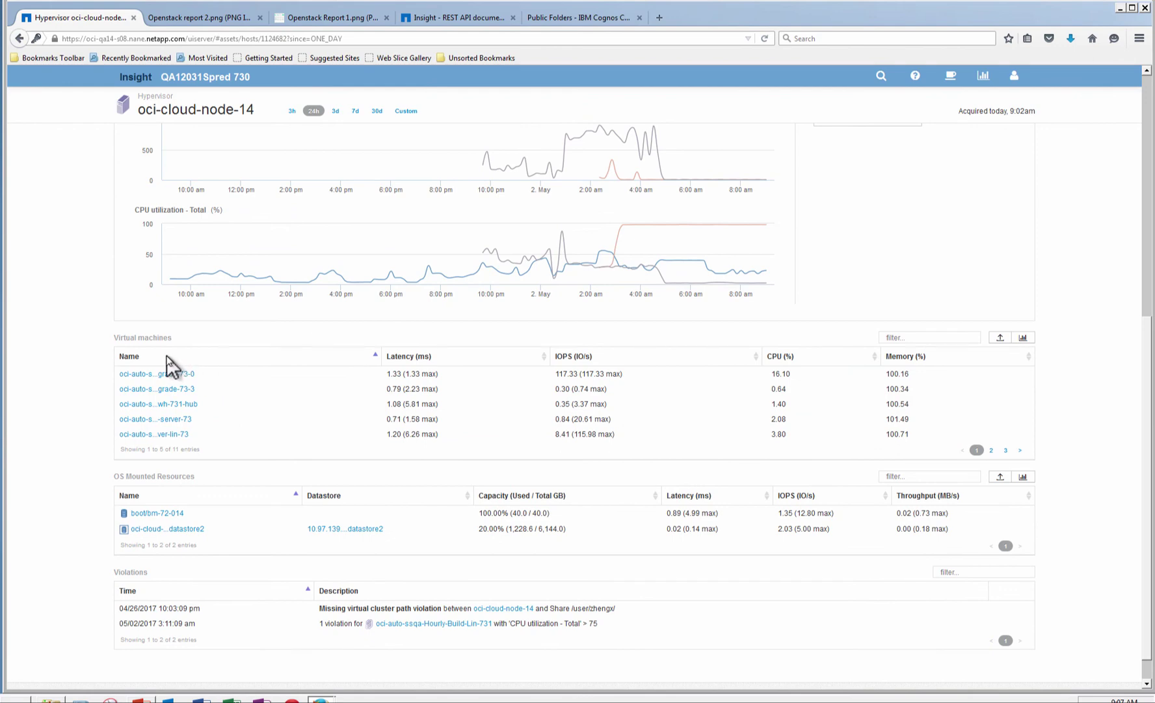
click(992, 450)
click(1006, 450)
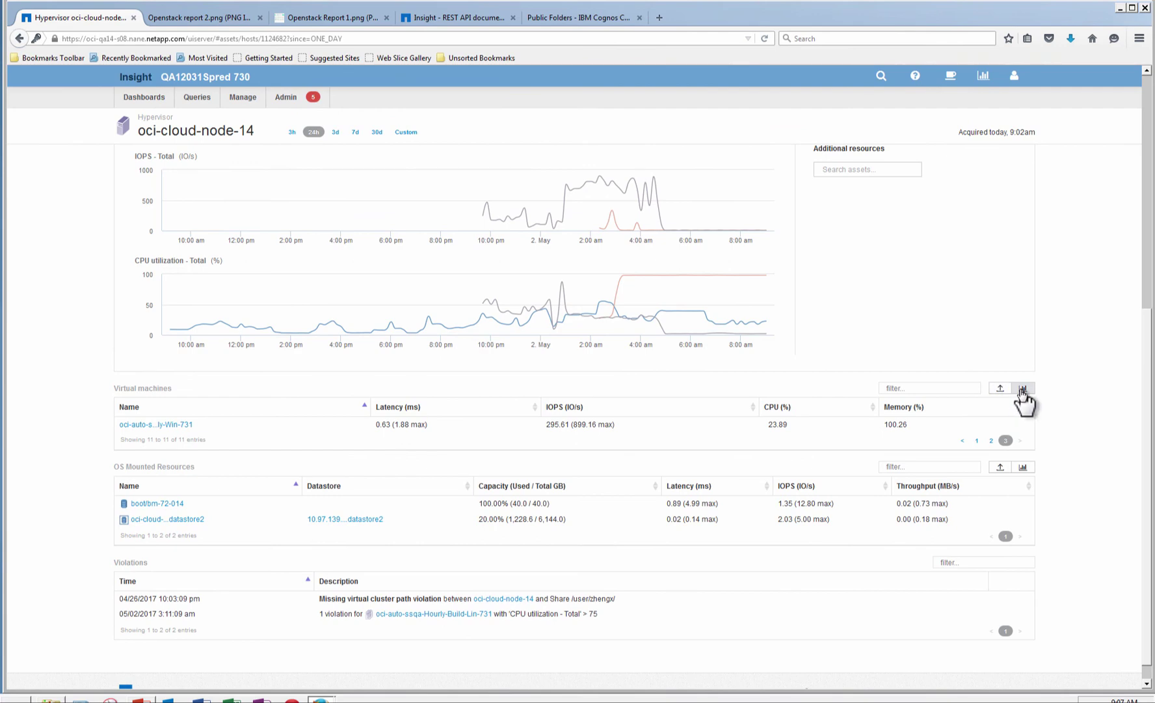
click(977, 441)
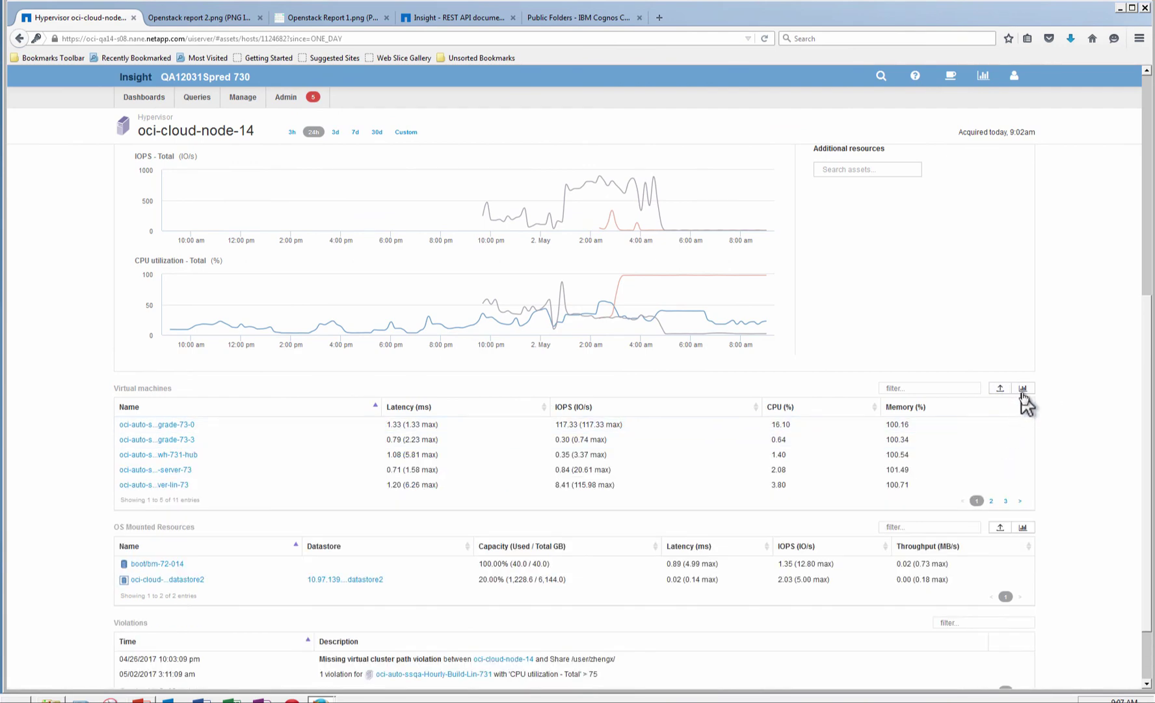
Step: Chart the listed virtual machines' IP throughput as an area chart and zoom into the rise at the end of the time range
click(1023, 388)
scroll(898, 492, down, 2)
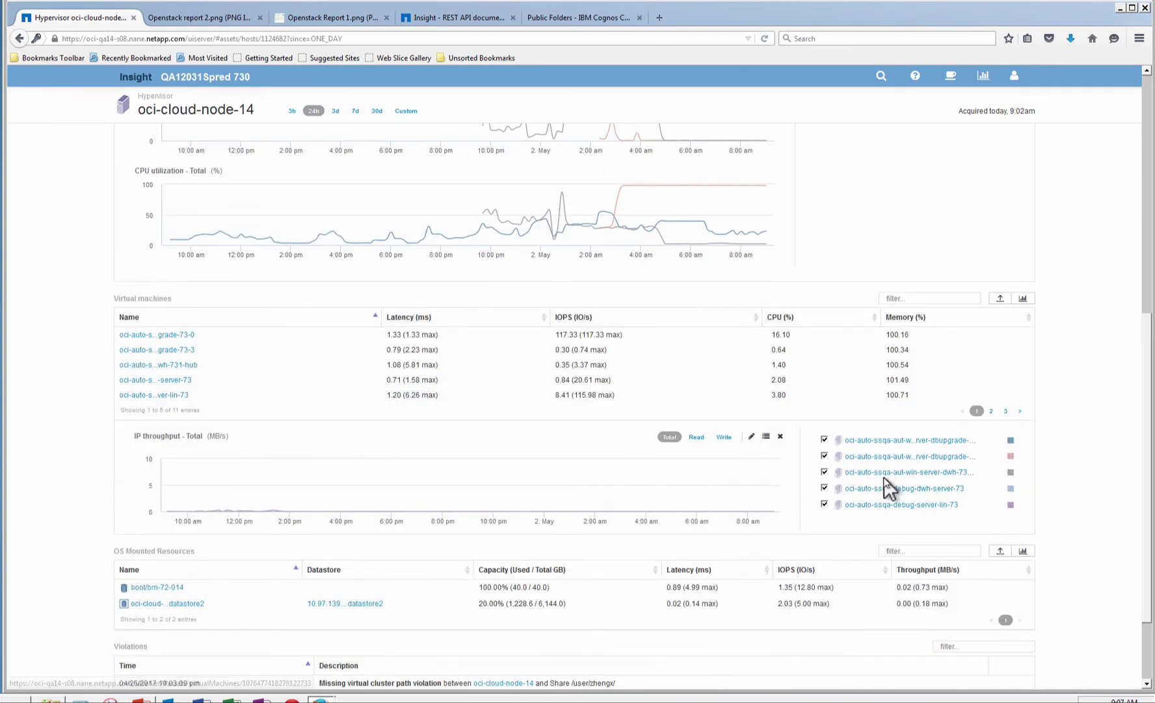
click(766, 435)
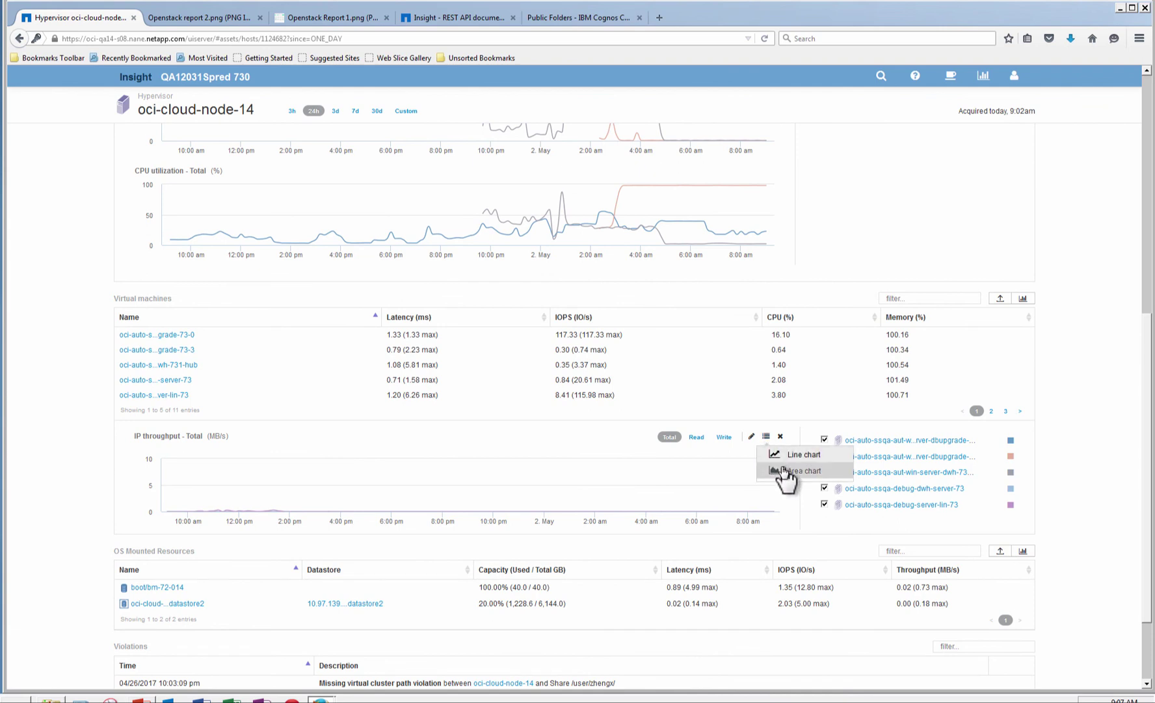
click(783, 469)
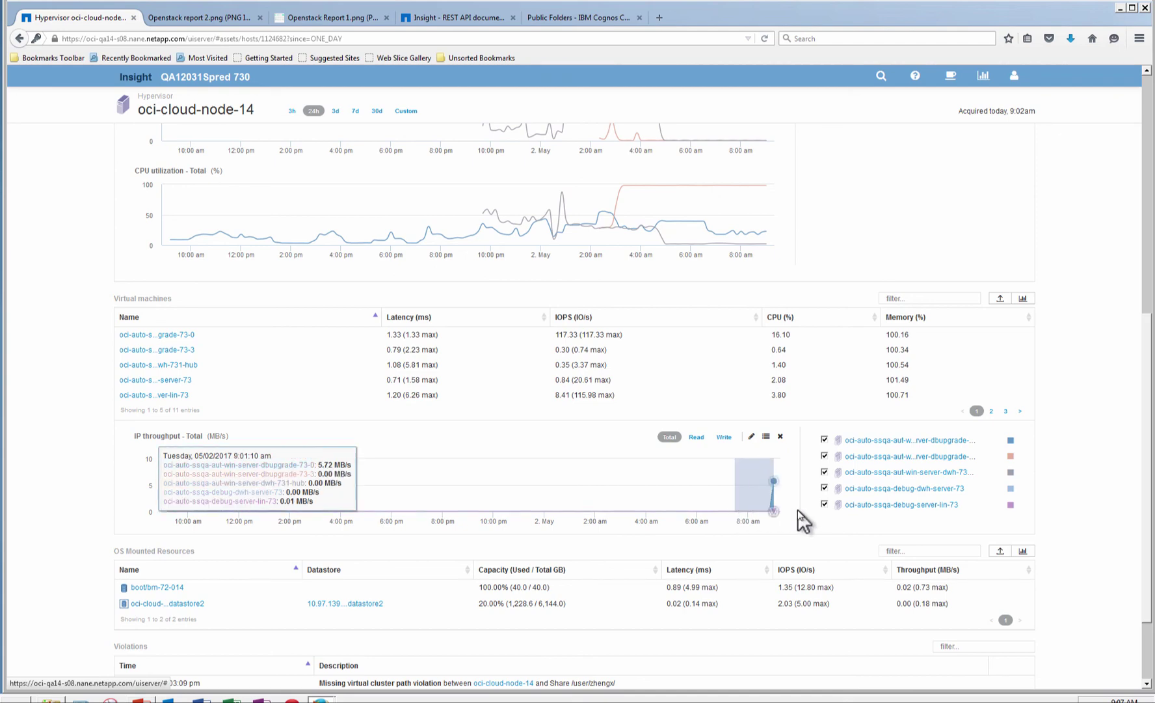
drag(795, 511, 794, 512)
drag(680, 494, 783, 500)
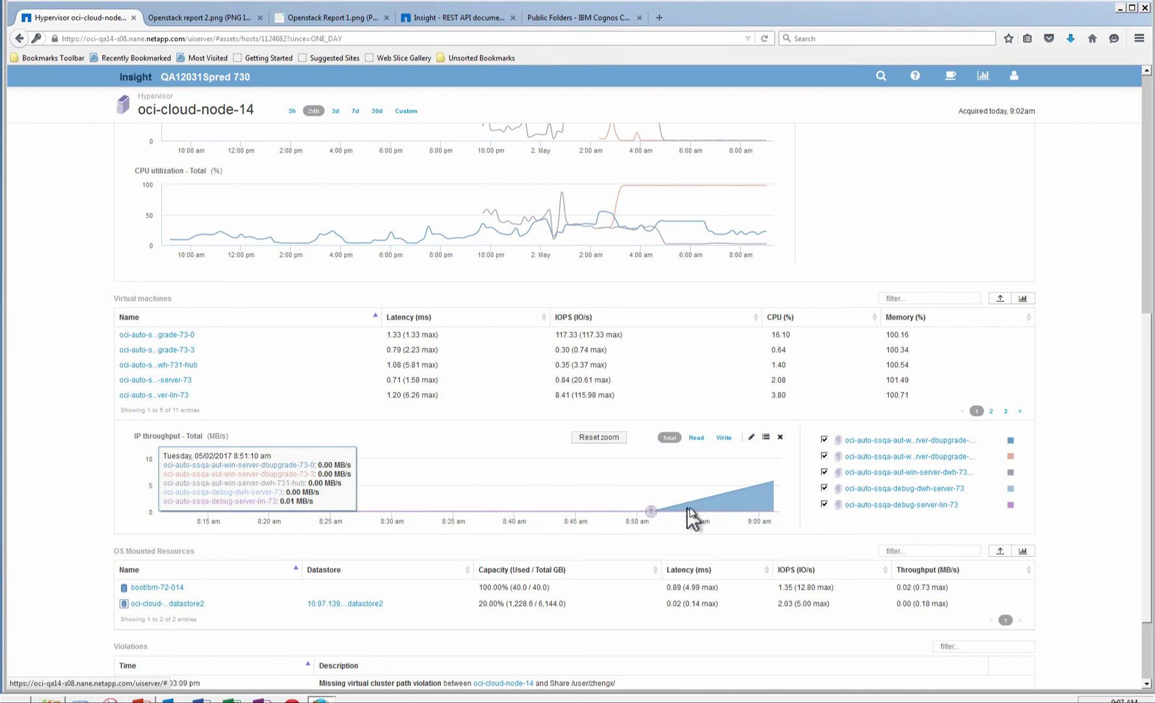
Step: Review the hypervisor's violations and open the Automation infrastructure dashboard from the list of all dashboards
scroll(699, 514, down, 3)
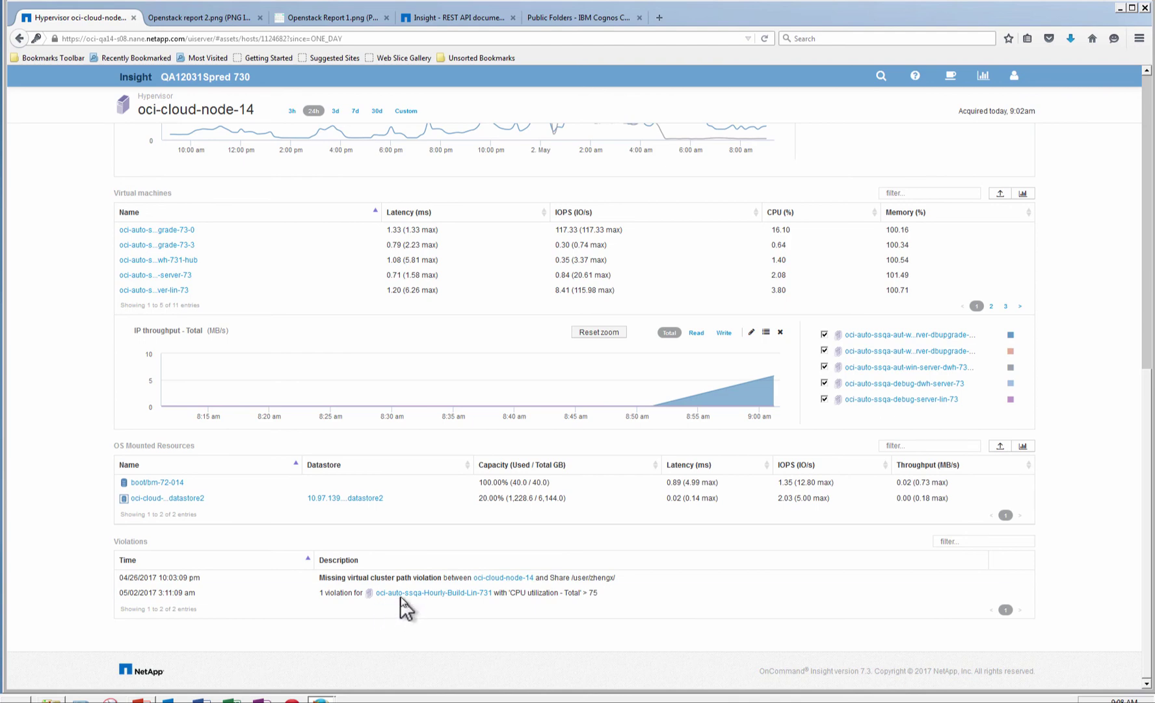
scroll(179, 207, up, 5)
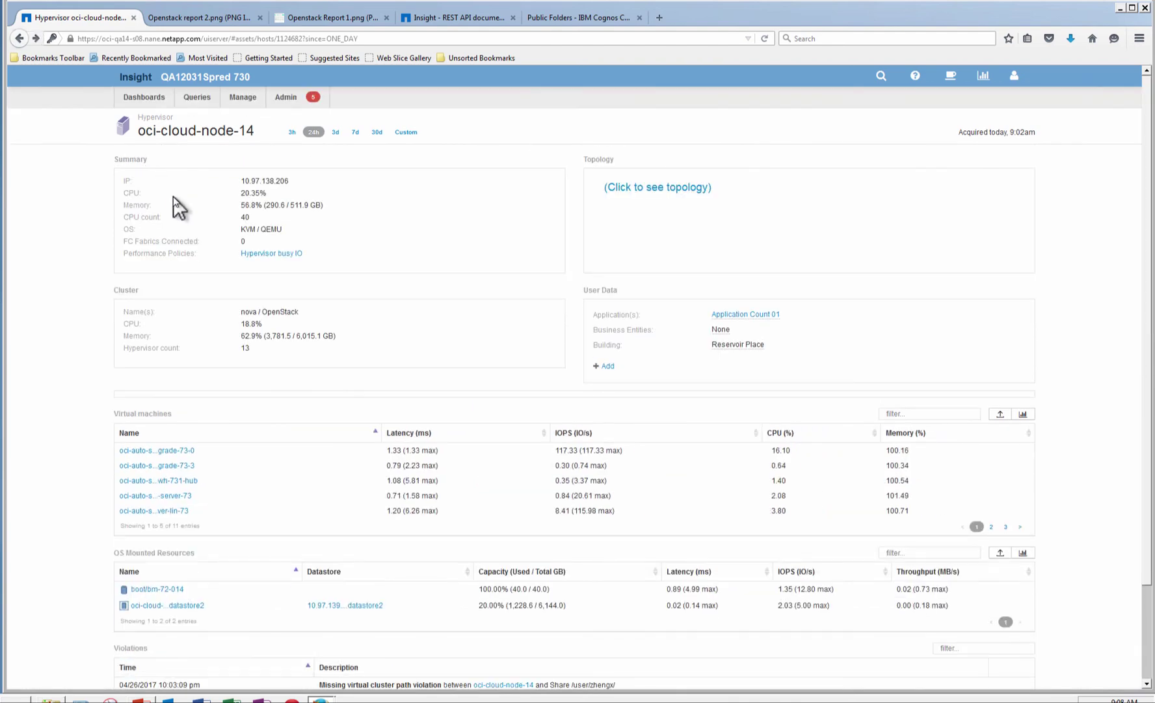
click(143, 102)
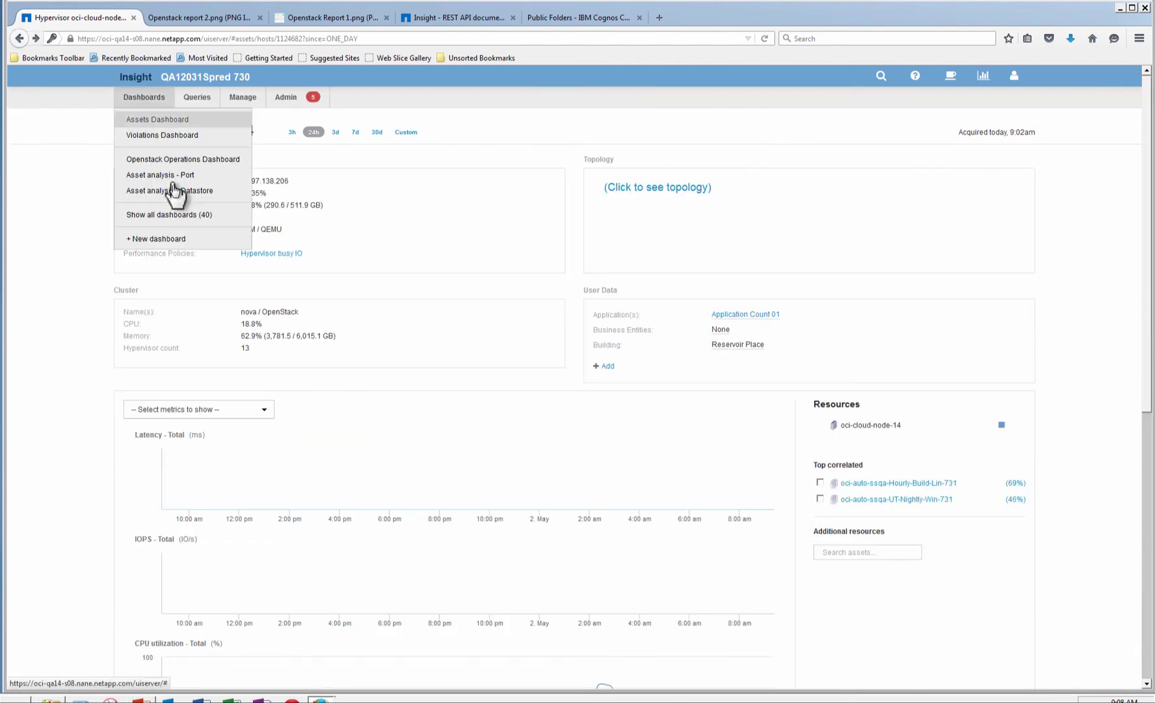
click(187, 216)
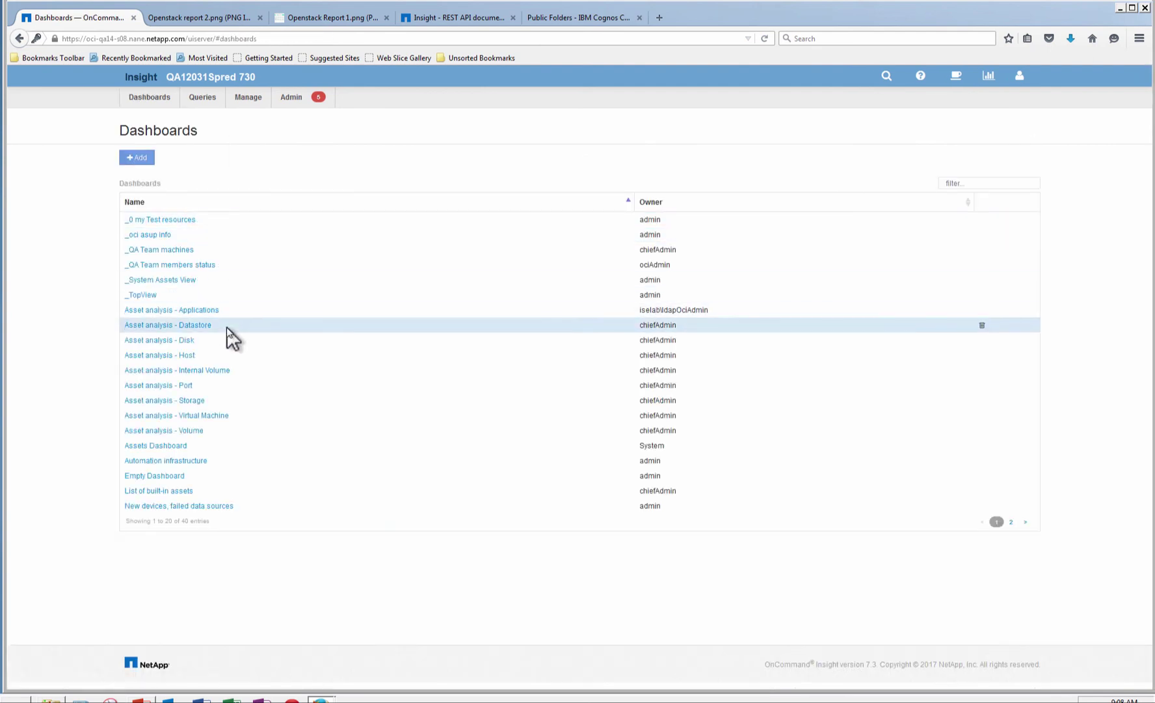
click(187, 464)
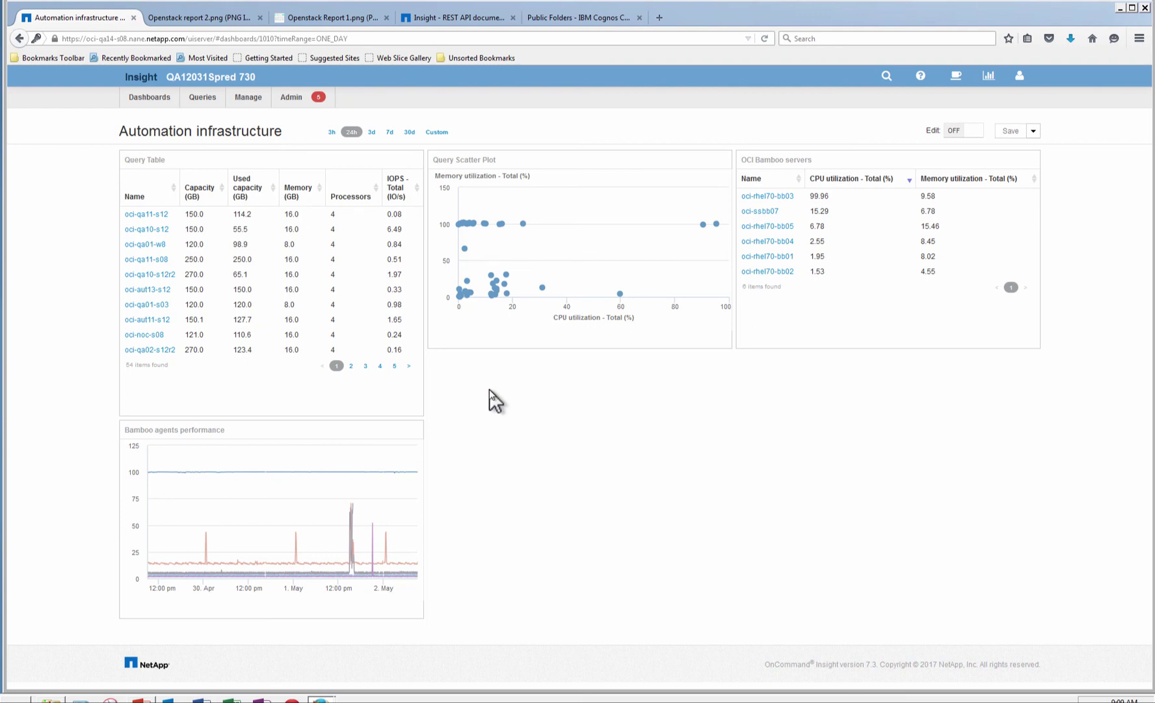
Step: Switch to the Insight REST API documentation and browse its admin and assets resource categories
click(441, 21)
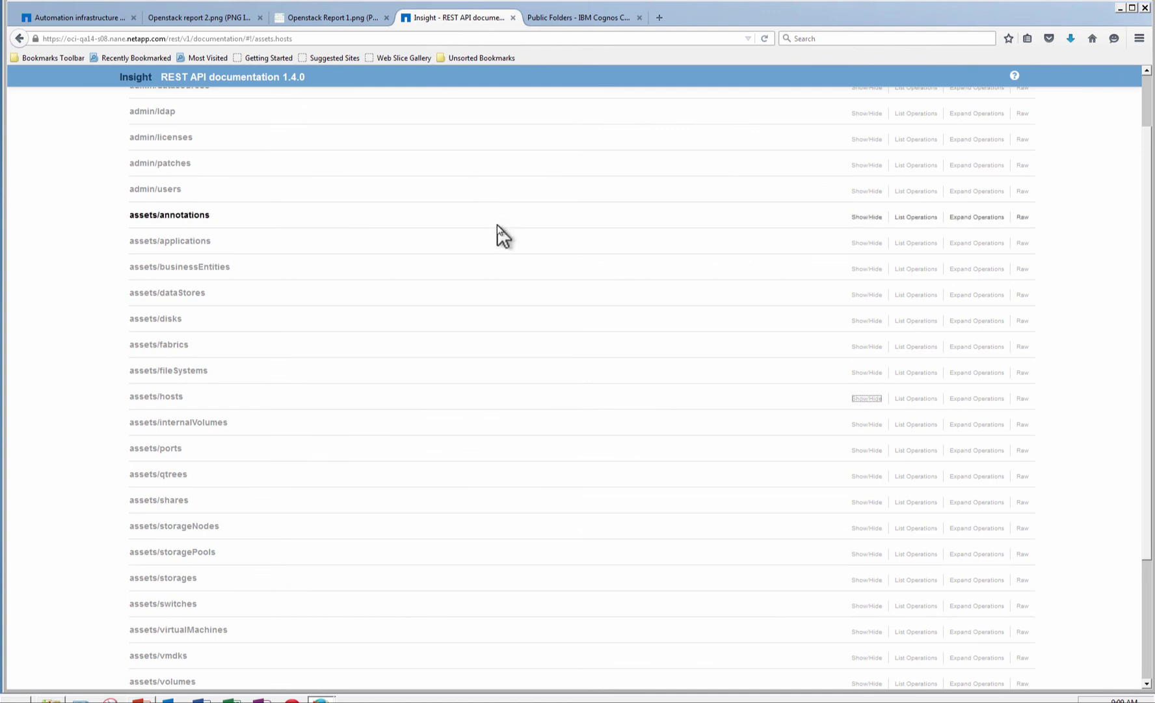
scroll(501, 225, up, 2)
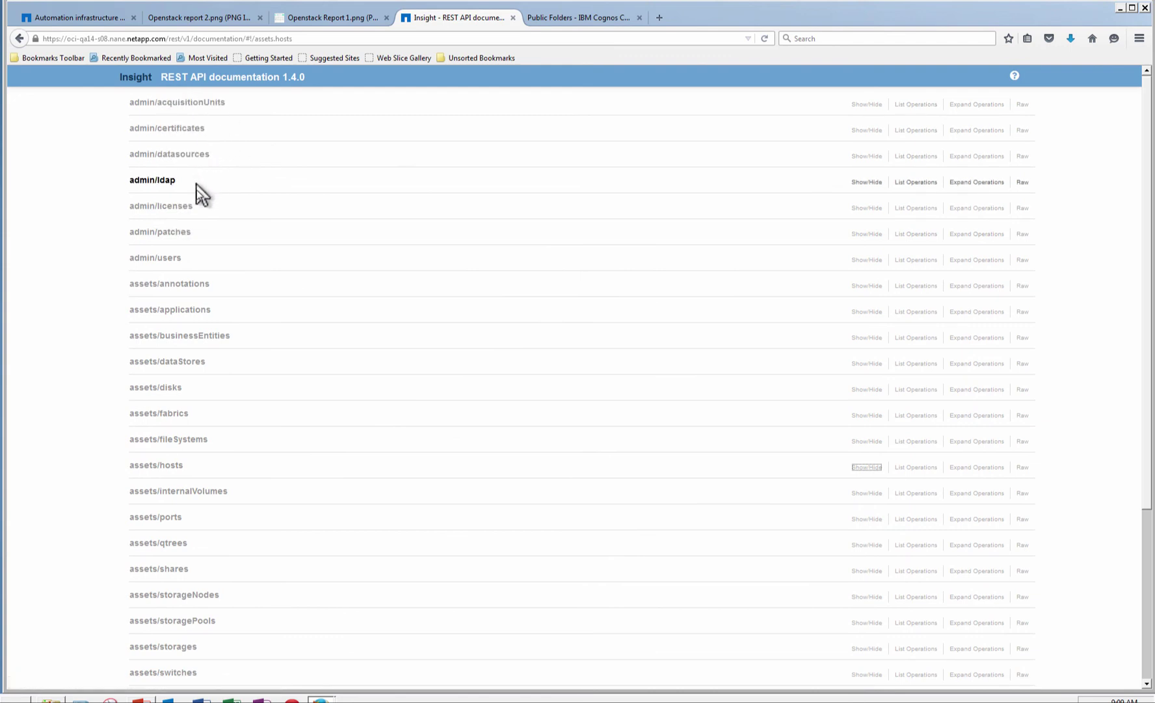
scroll(201, 305, down, 2)
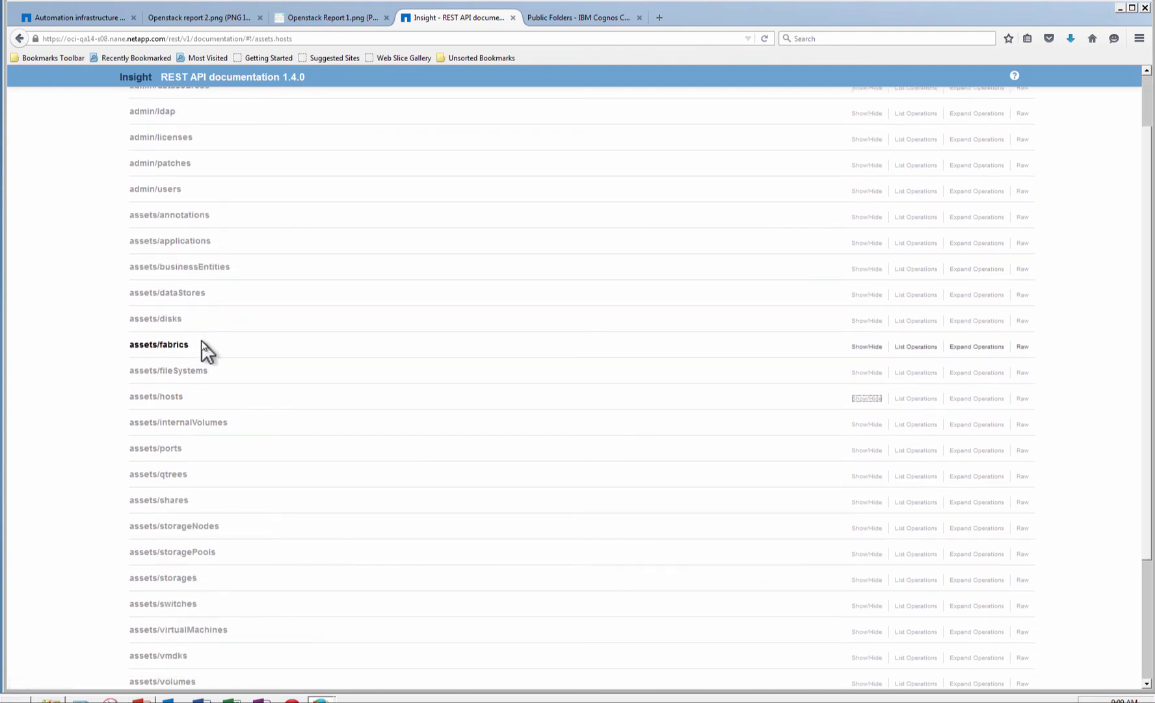
scroll(180, 361, down, 5)
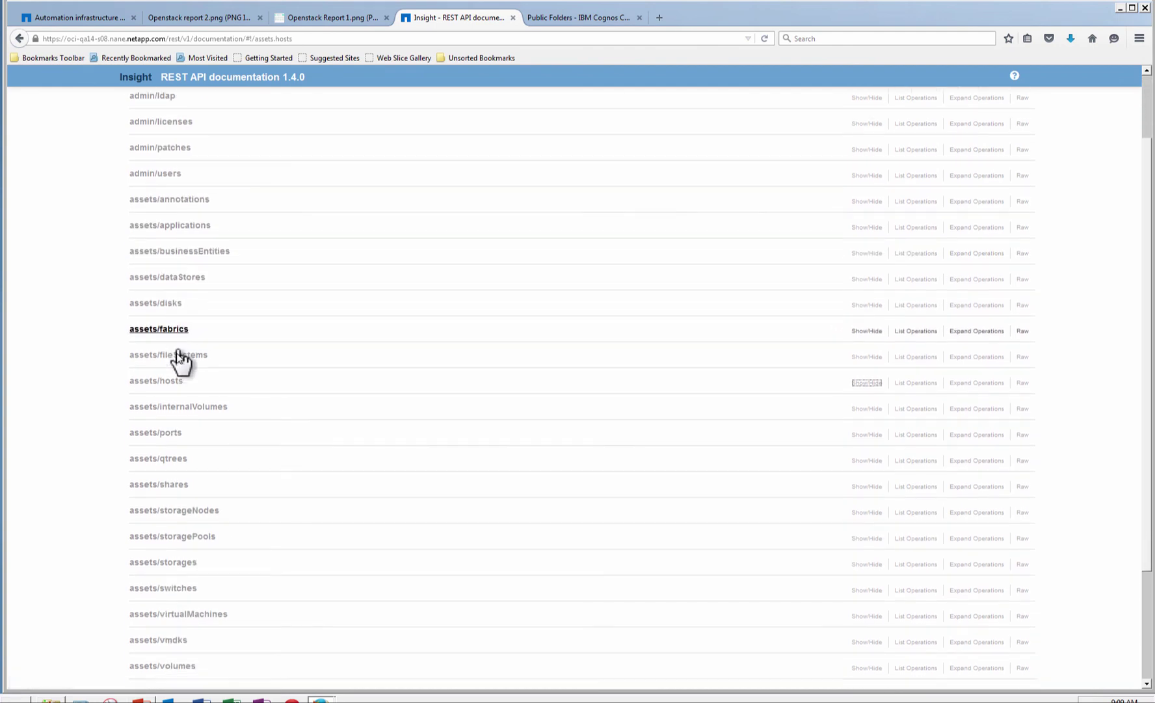
scroll(181, 369, up, 7)
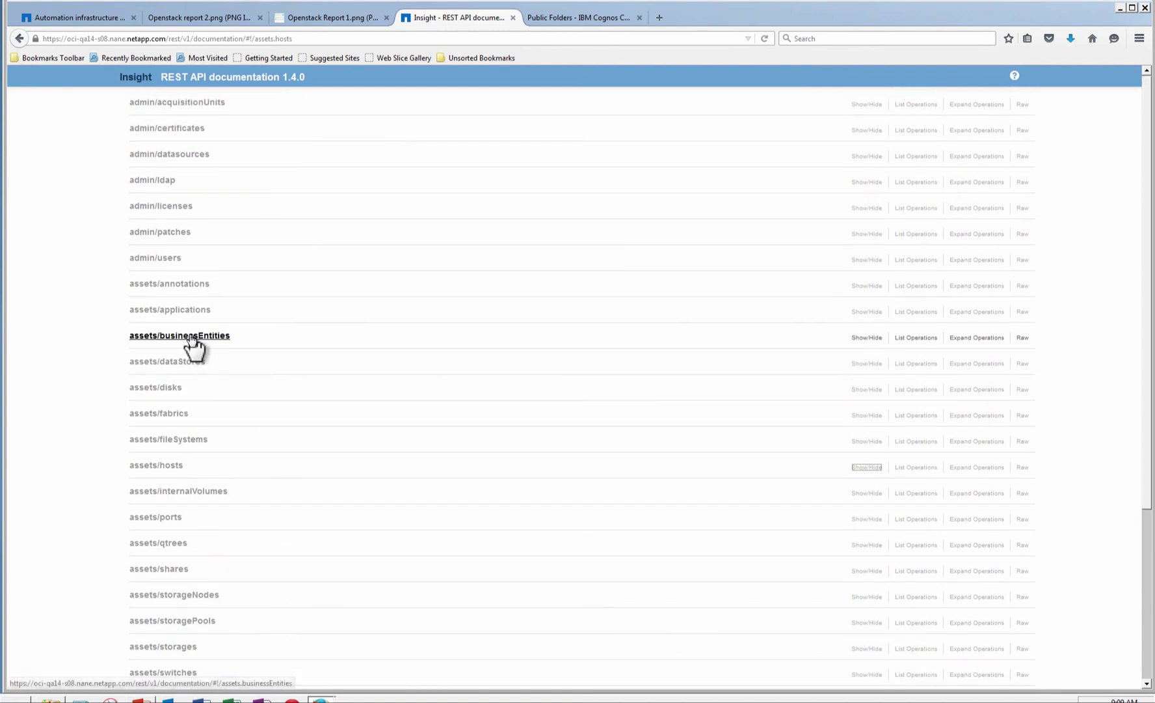
Step: Expand the assets/hosts resource and review the response class, parameters and error status codes of GET /rest/v1/assets/hosts
click(154, 466)
scroll(215, 475, down, 5)
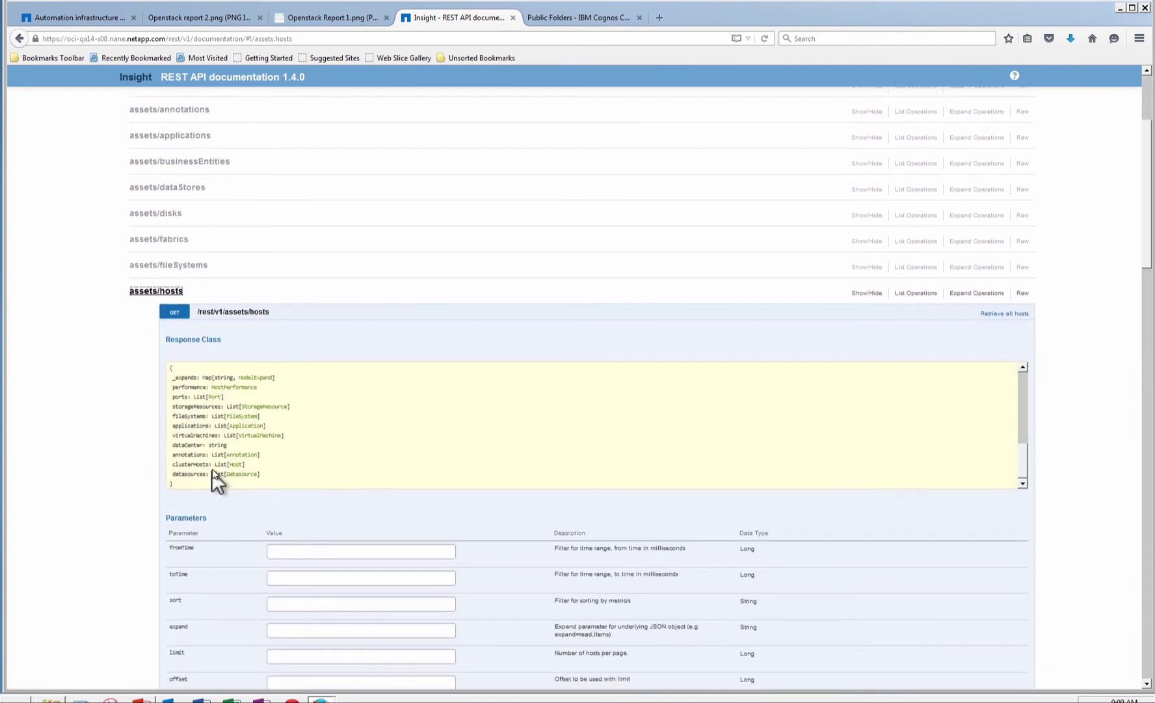
scroll(242, 335, down, 4)
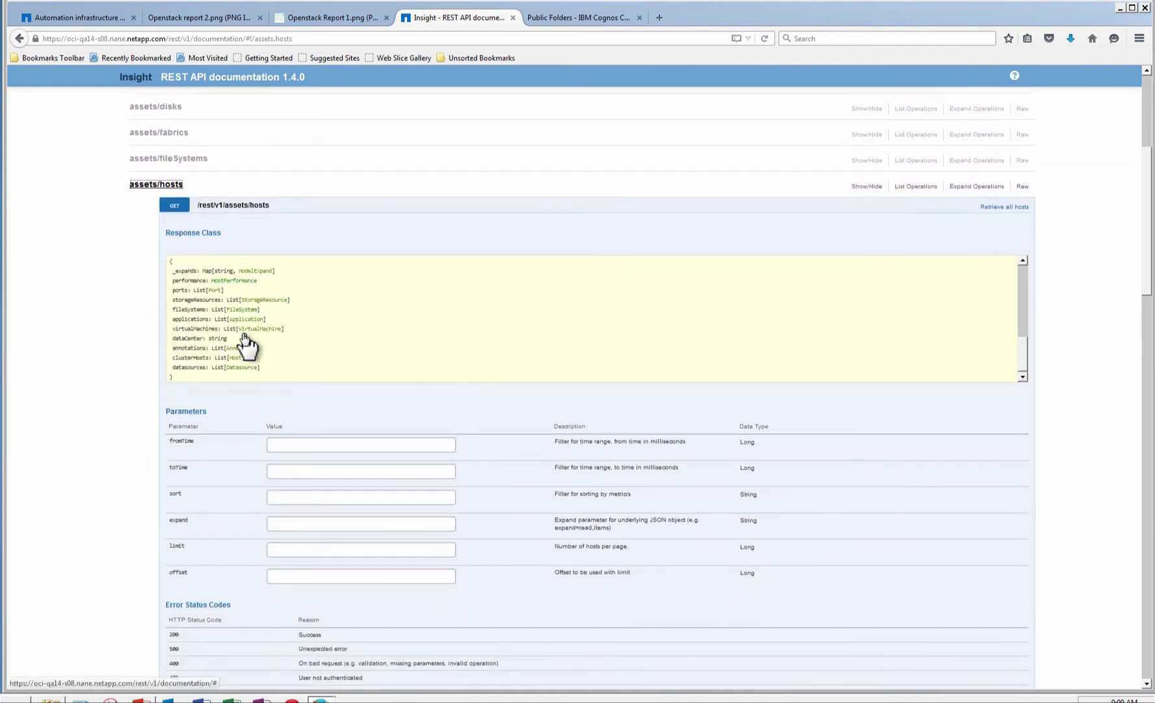
scroll(243, 332, down, 1)
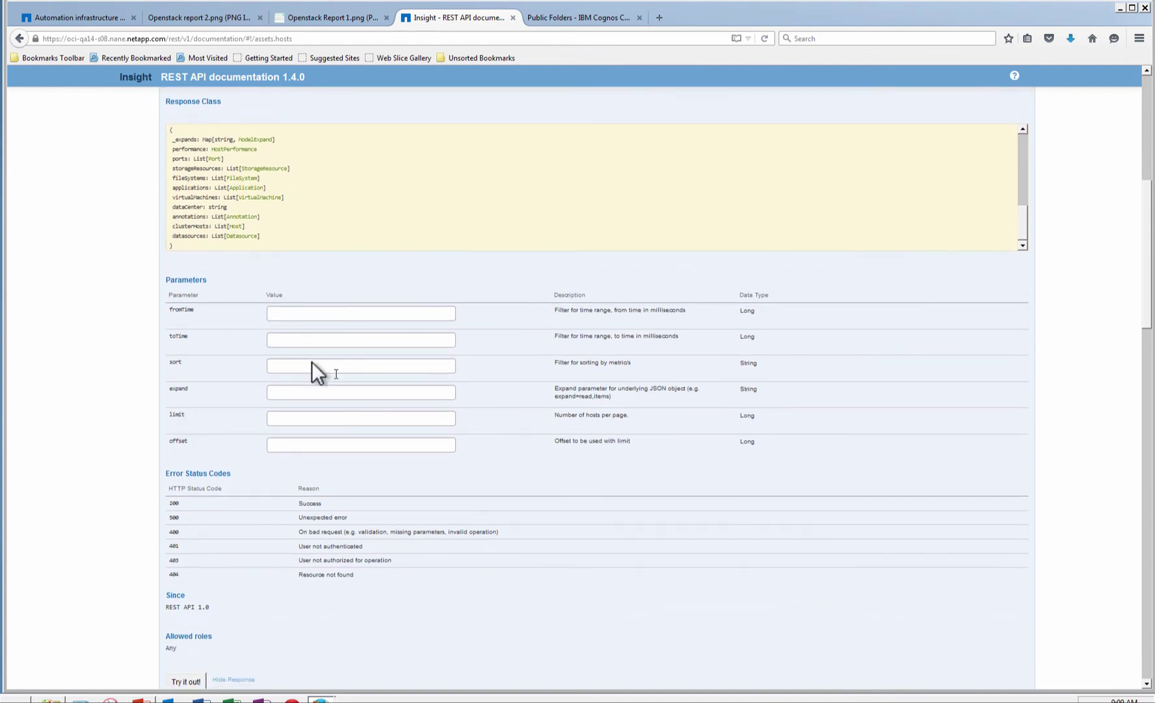
scroll(344, 417, down, 2)
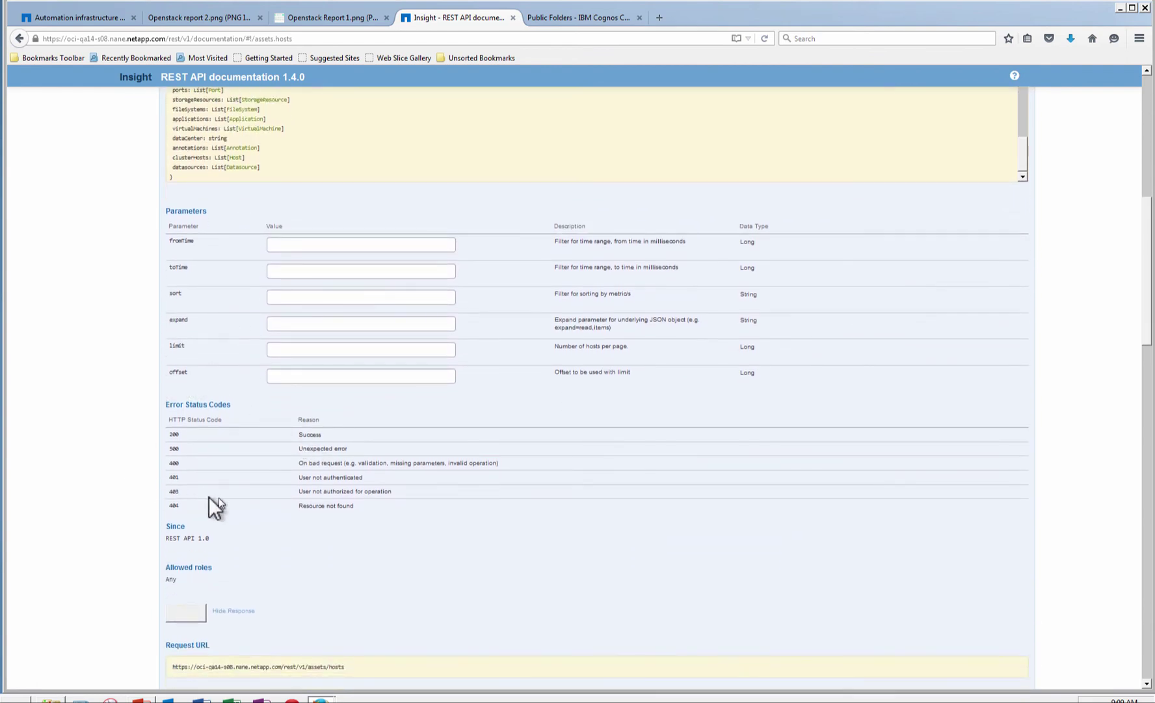
Step: Examine the hosts request URL, response body, response code and headers, and the other available assets/hosts operations
scroll(210, 498, down, 4)
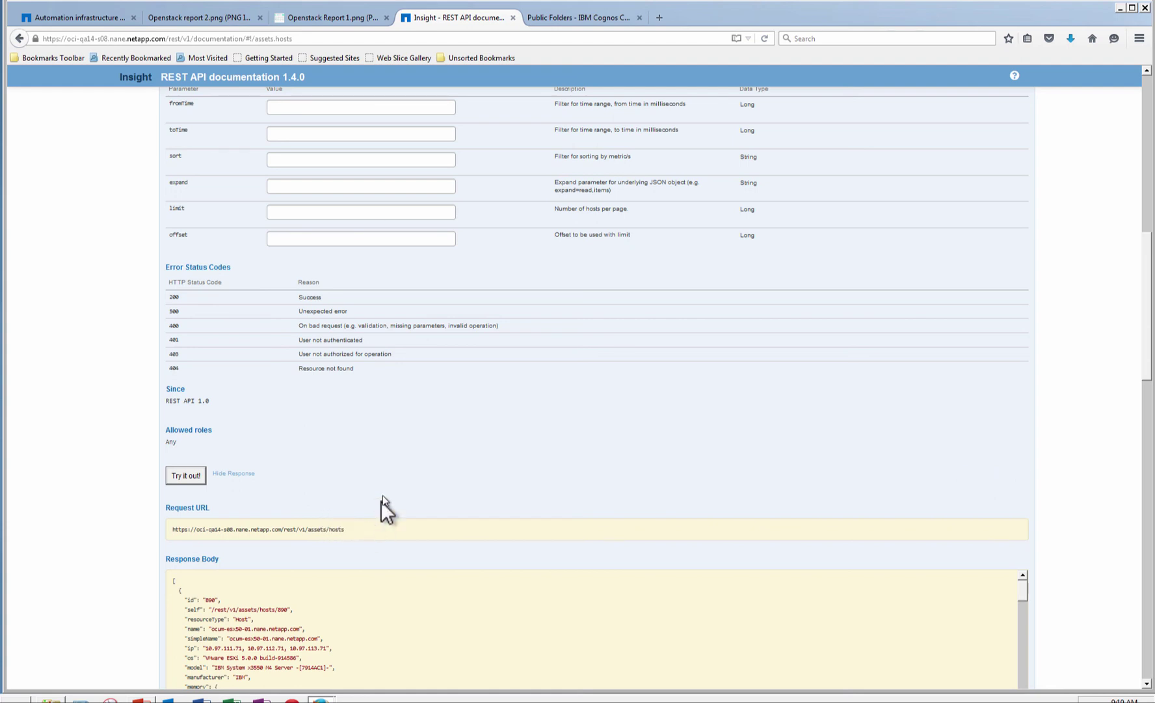
scroll(383, 495, down, 3)
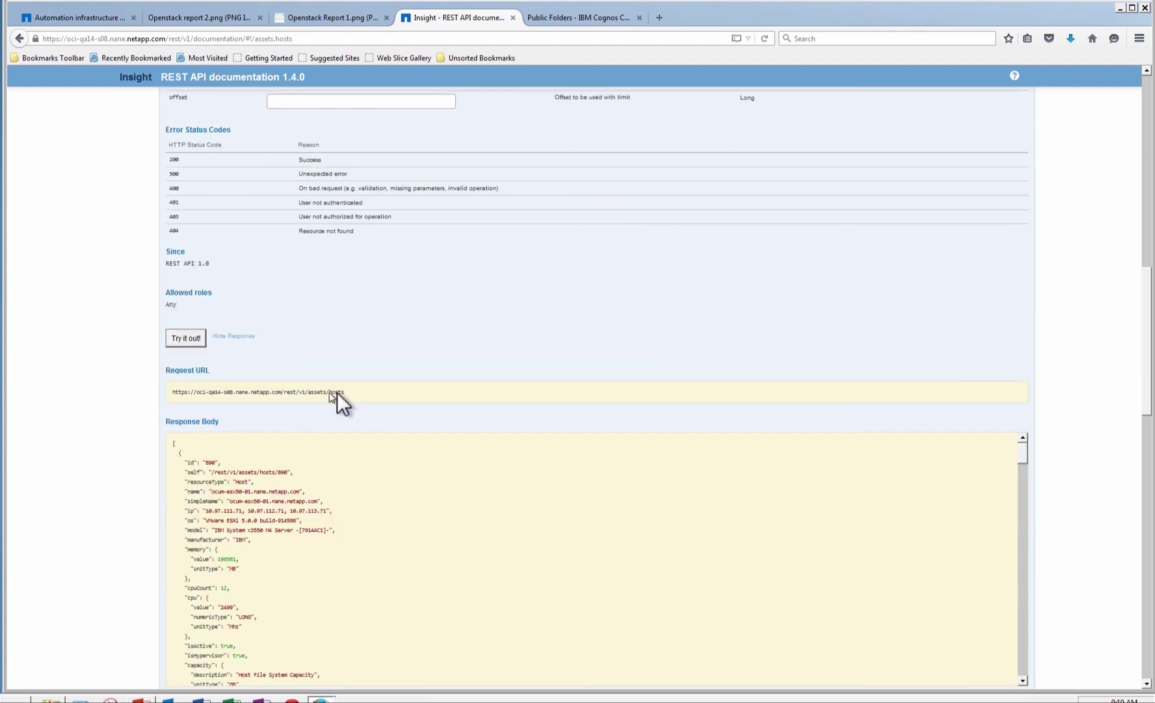
drag(344, 393, 171, 392)
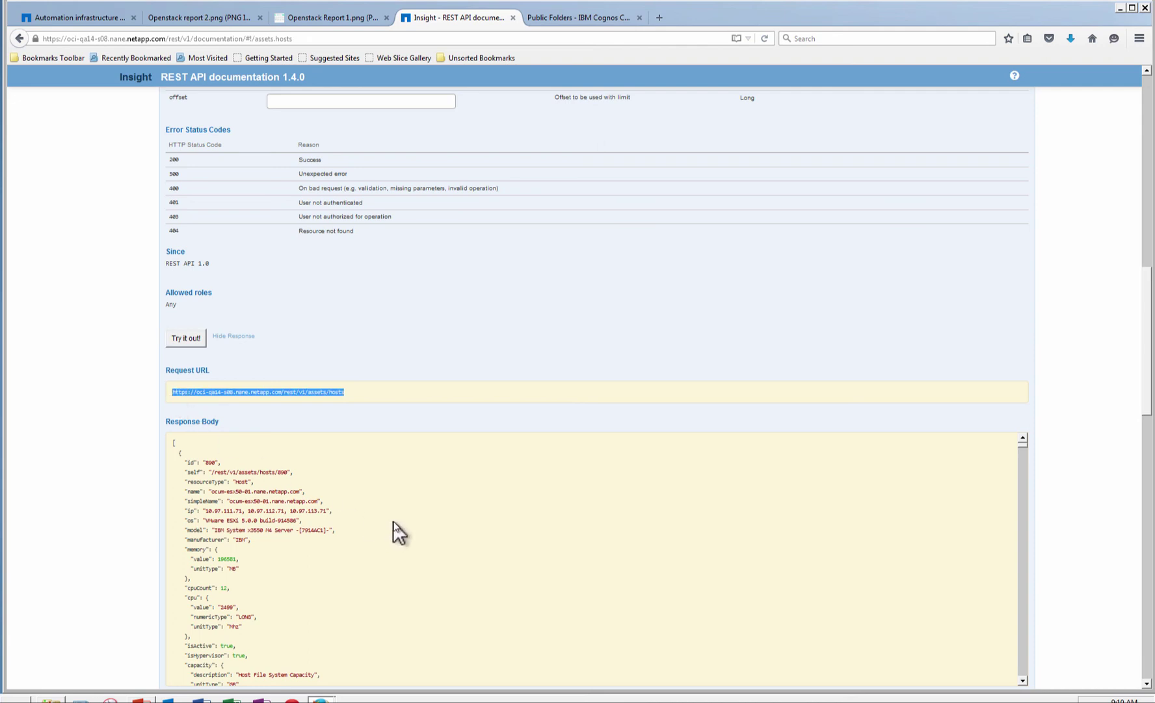
scroll(392, 529, down, 1)
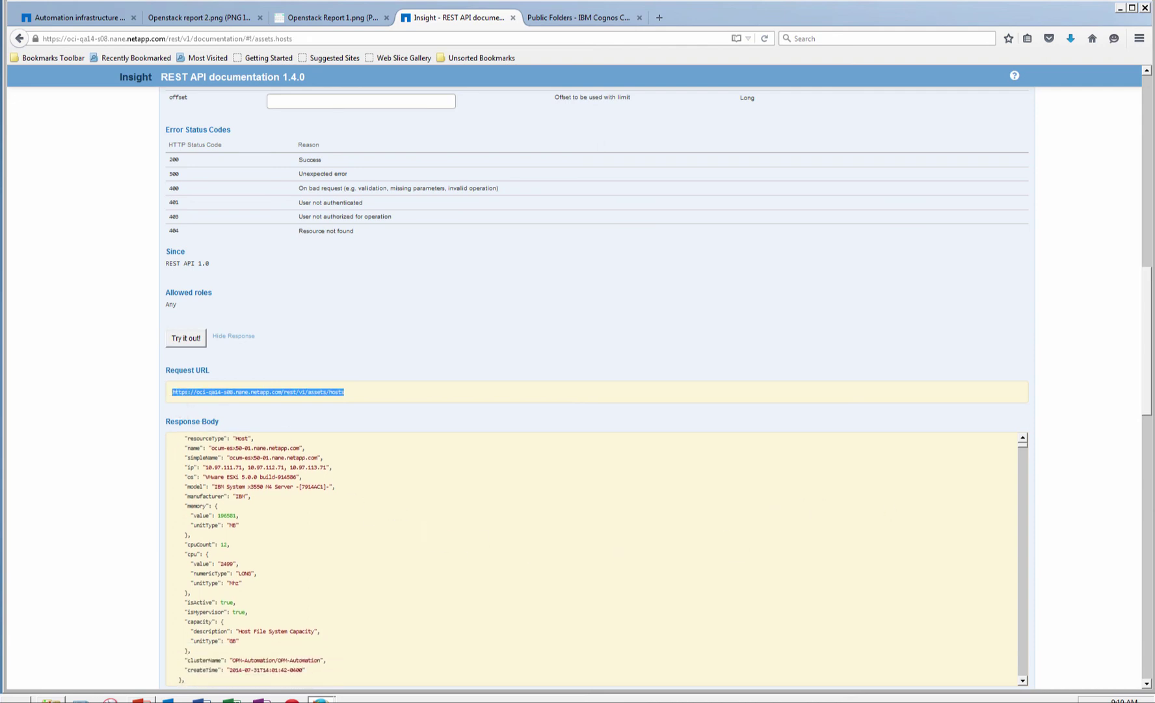
scroll(1147, 407, down, 3)
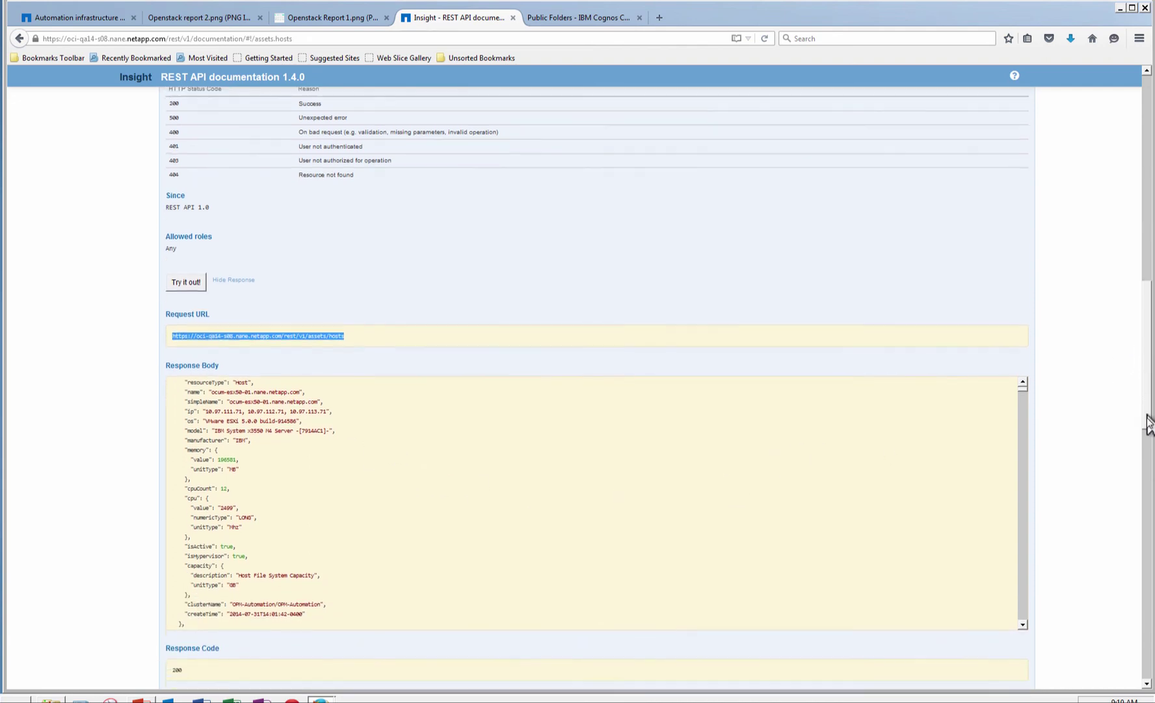
scroll(631, 446, down, 7)
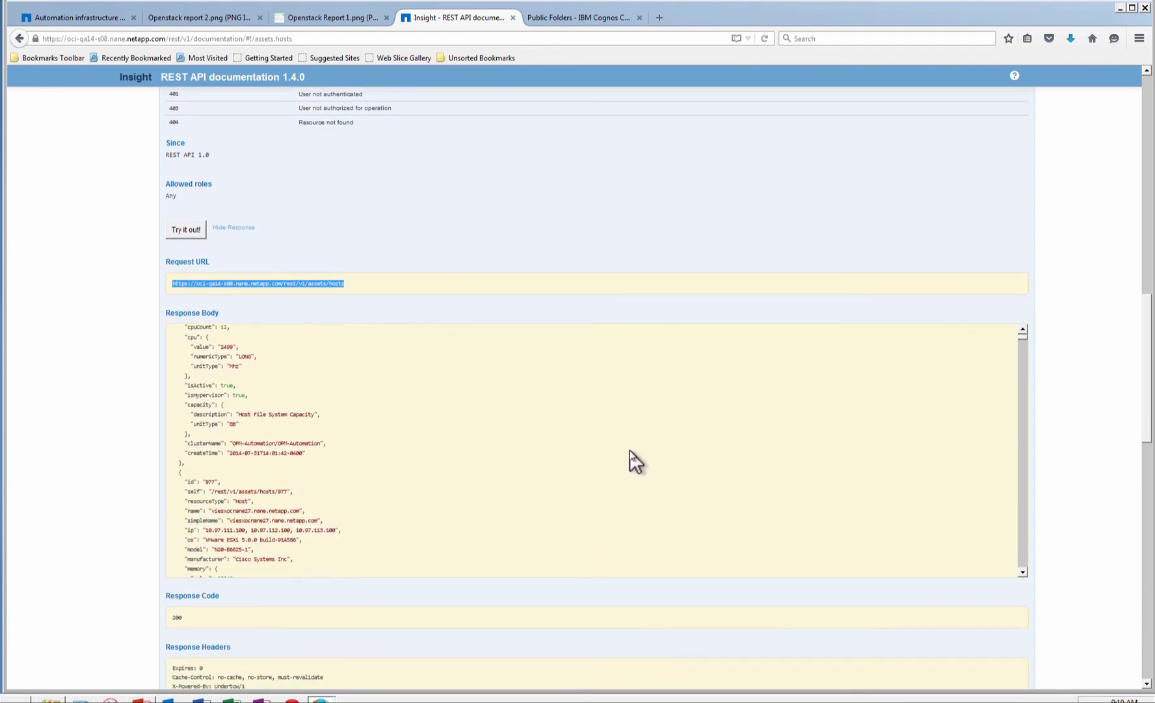
scroll(627, 456, down, 10)
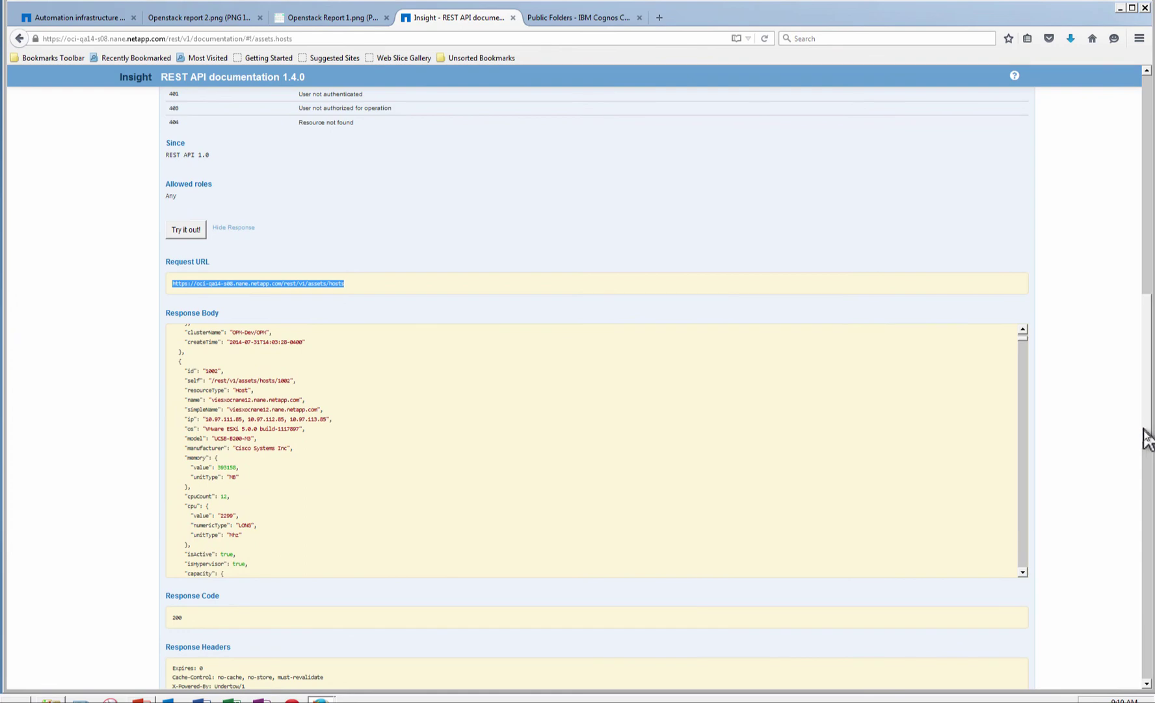
drag(1148, 434, 1146, 526)
scroll(1146, 526, down, 5)
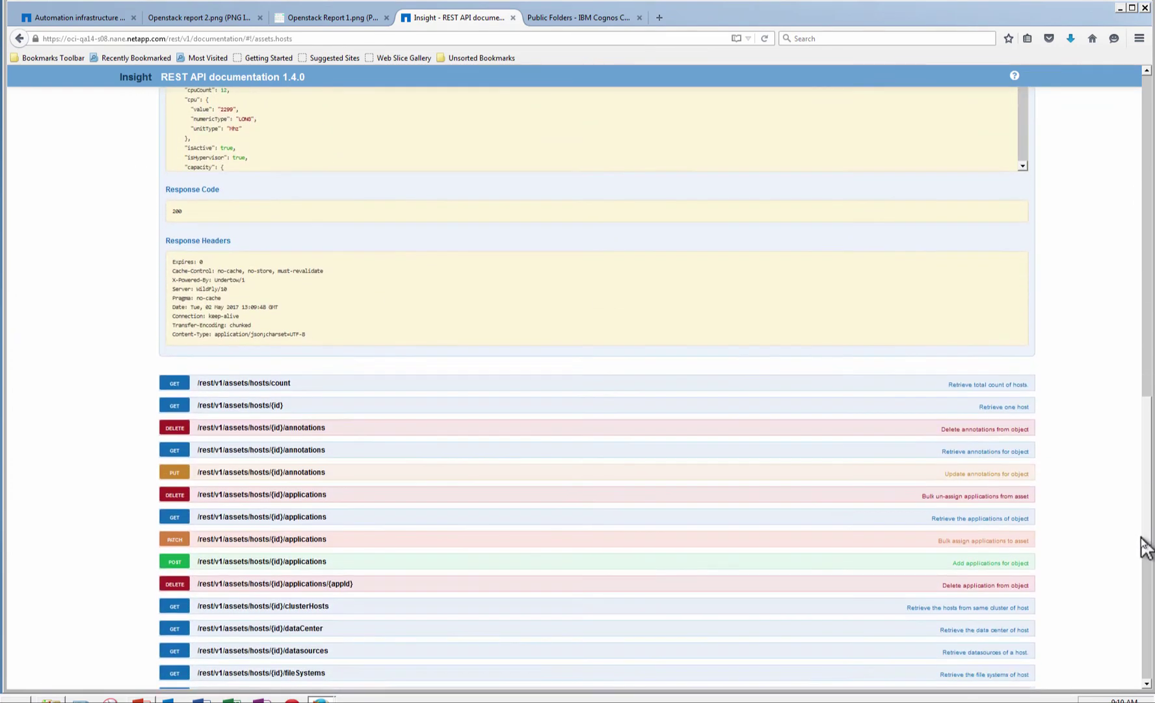
scroll(1135, 493, up, 20)
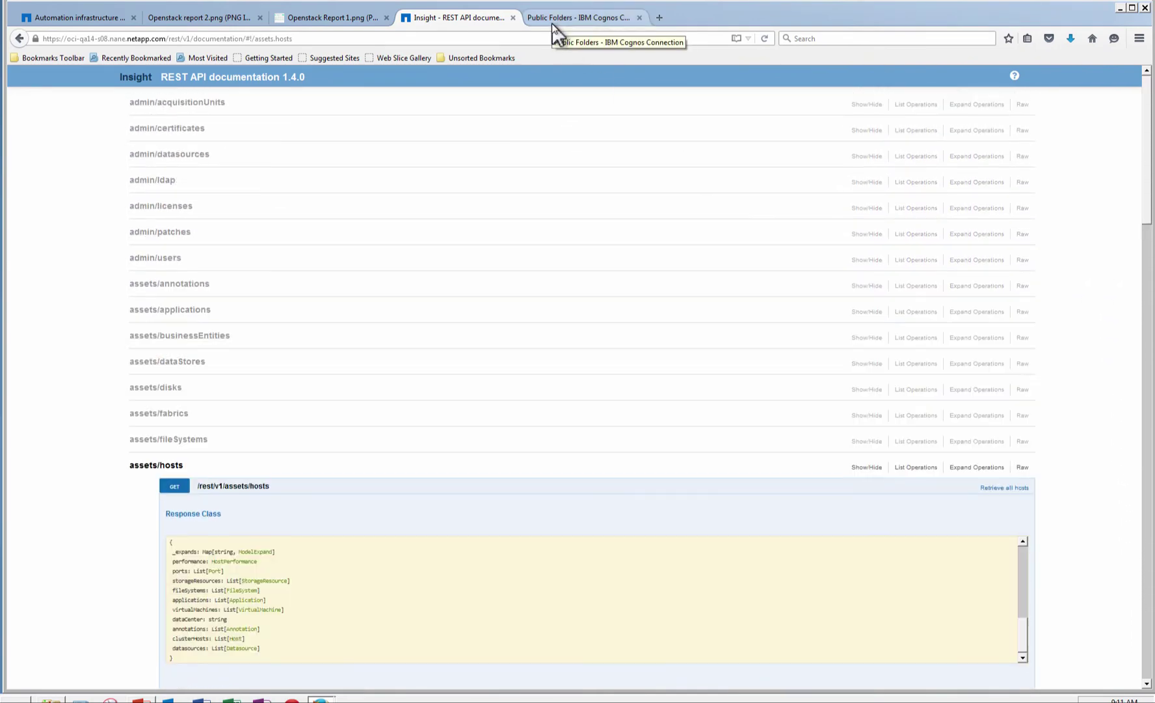
Step: Switch to the IBM Cognos reporting portal
click(552, 23)
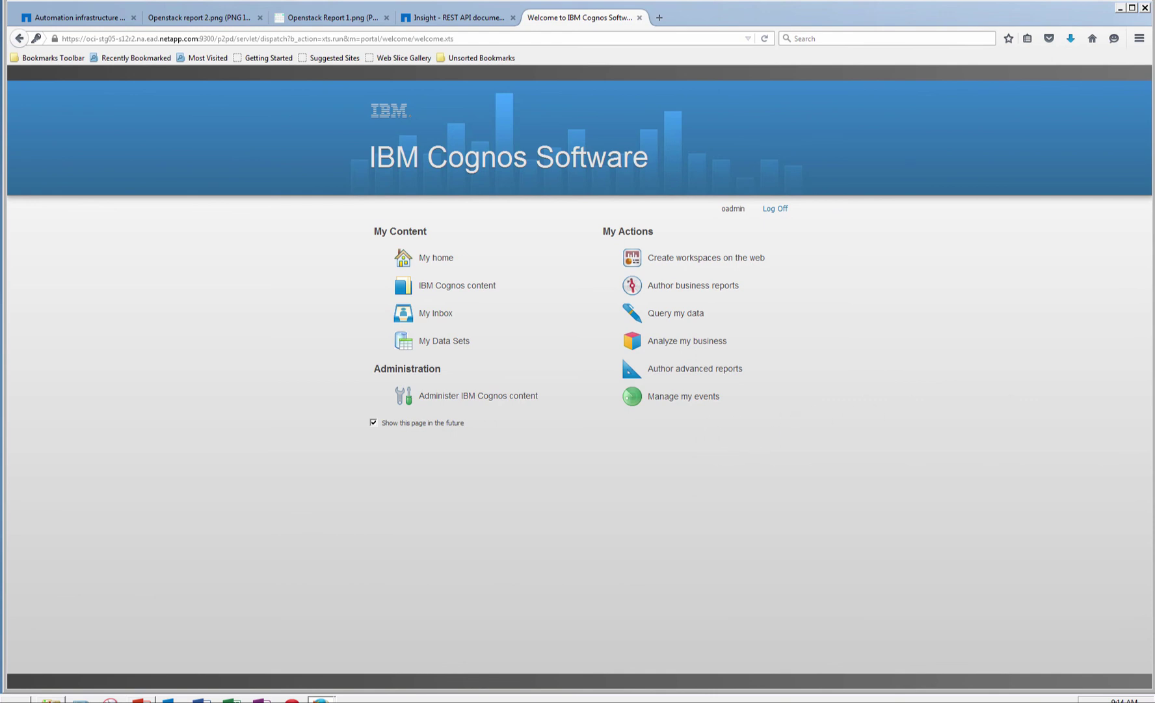
Step: Go to the Cognos public folders, launch Cognos Workspace Advanced and browse the data packages available in the Packages folder
click(440, 260)
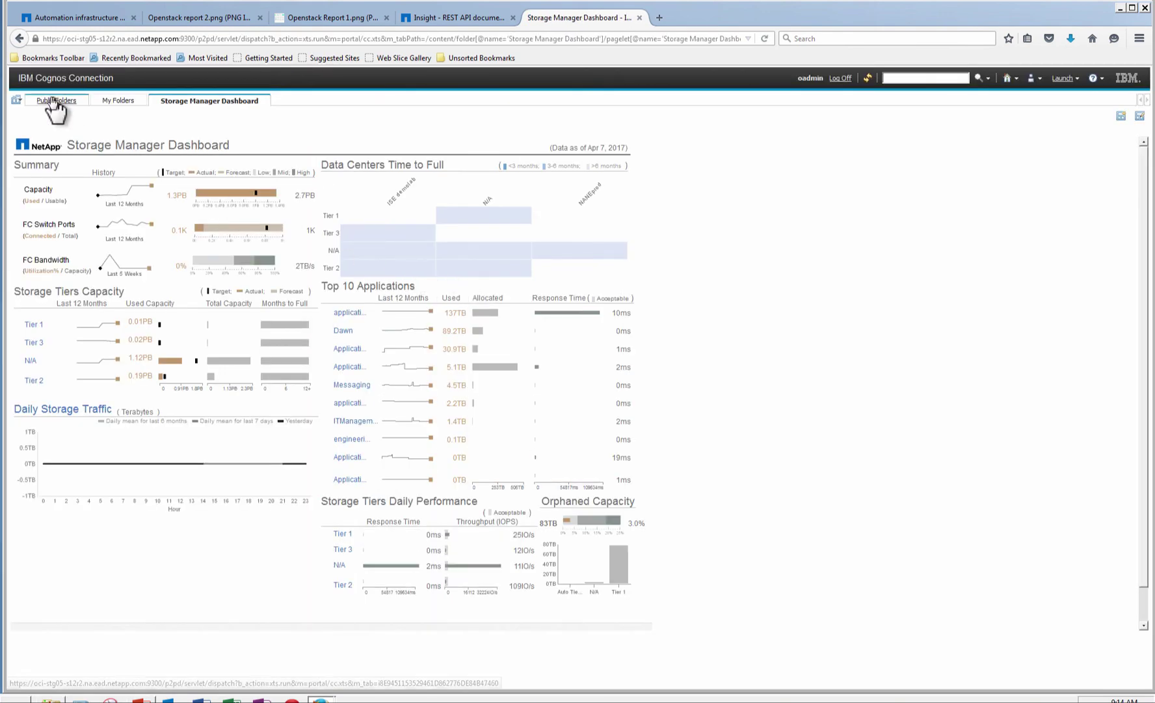
click(53, 101)
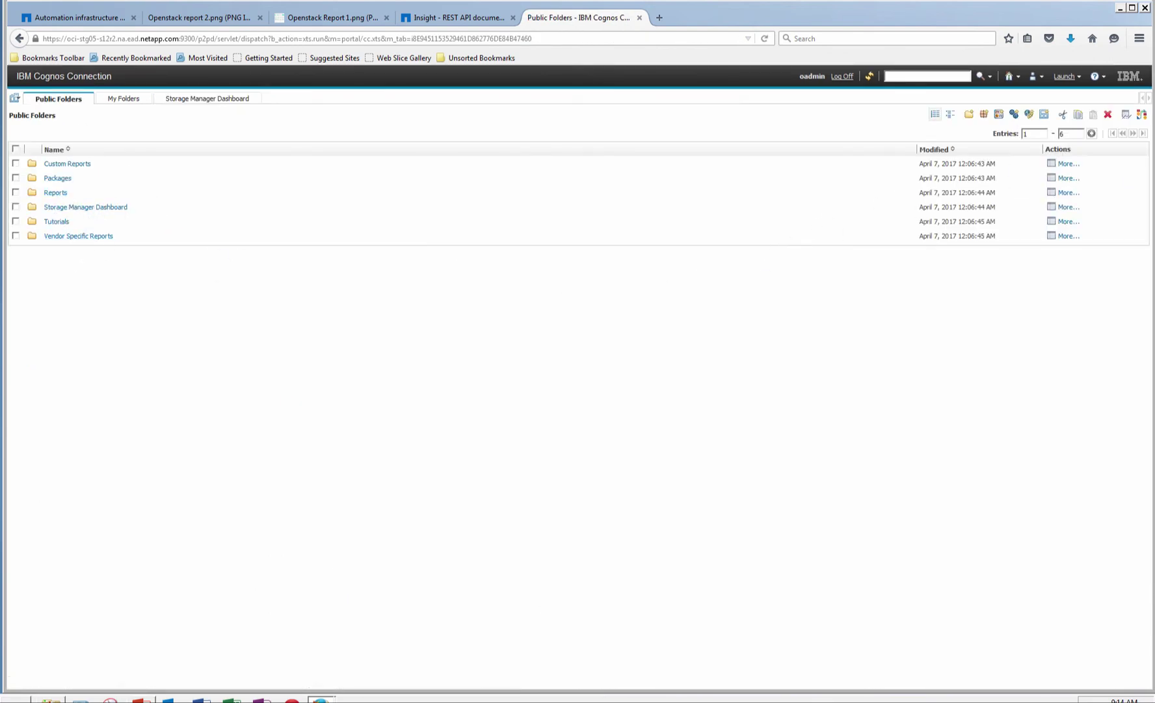
click(1064, 78)
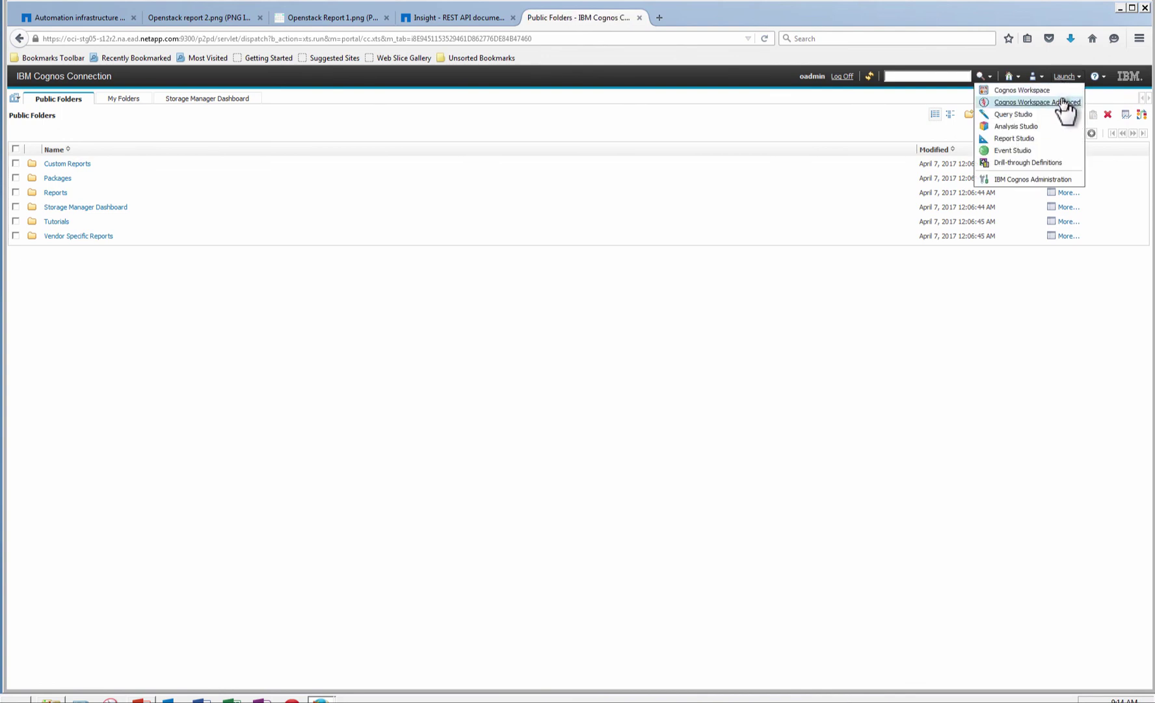
click(1062, 103)
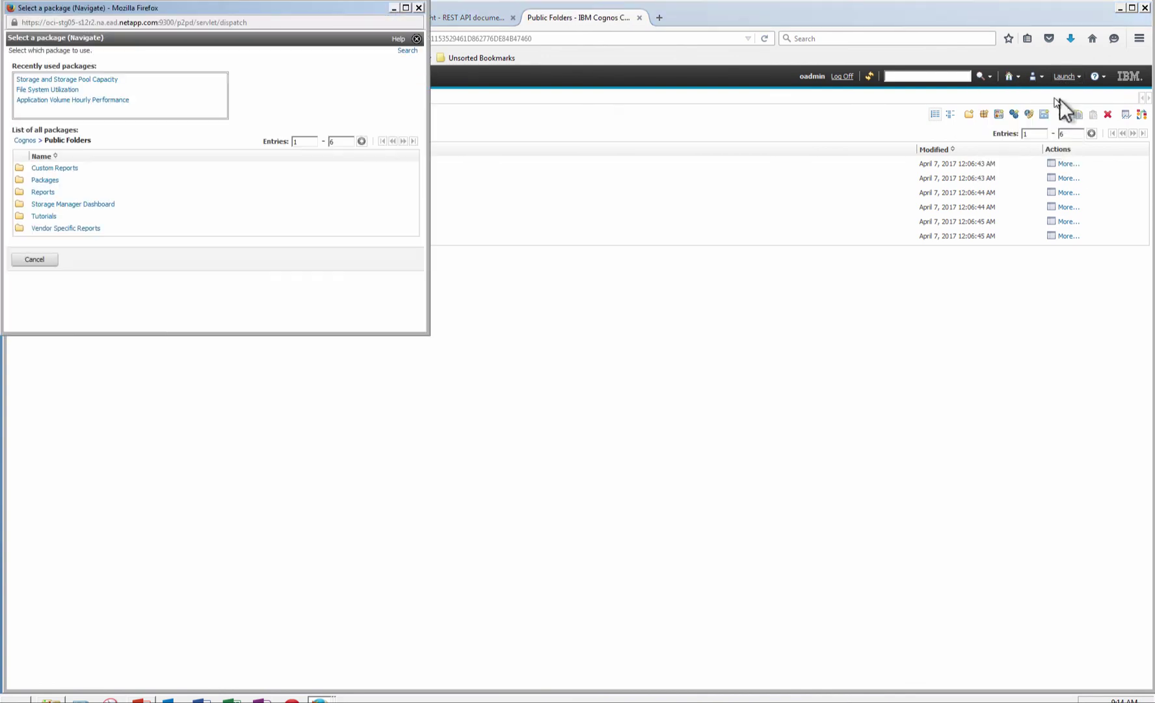
click(49, 183)
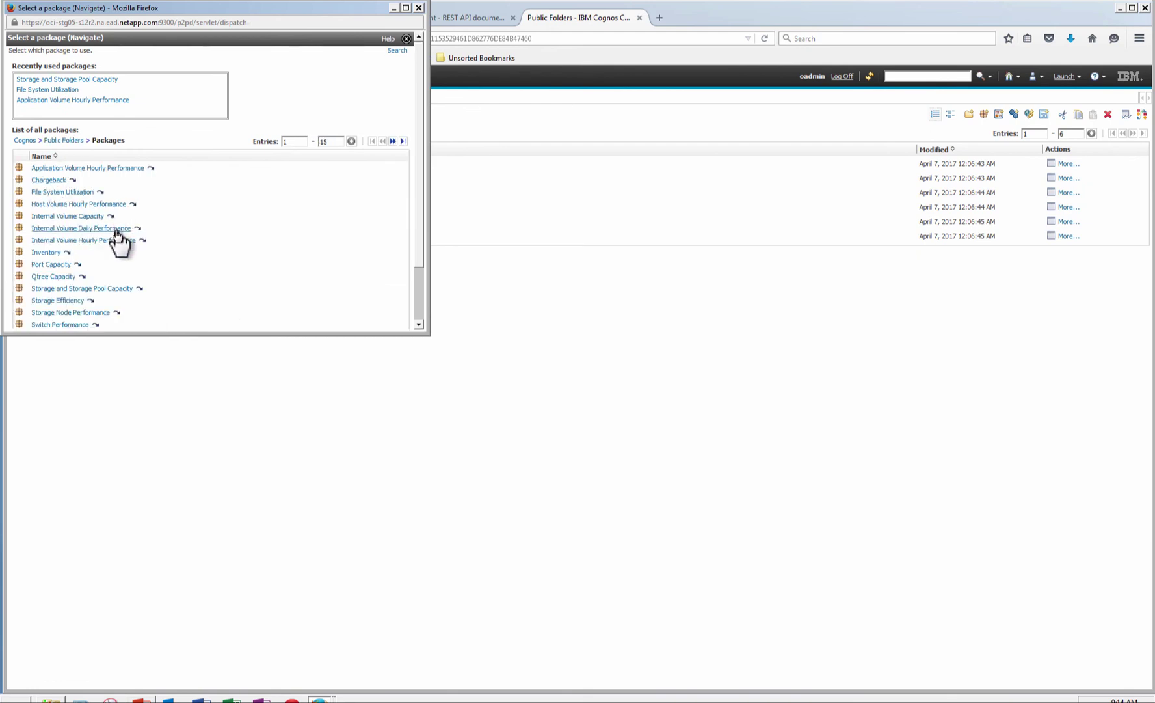
scroll(107, 273, down, 1)
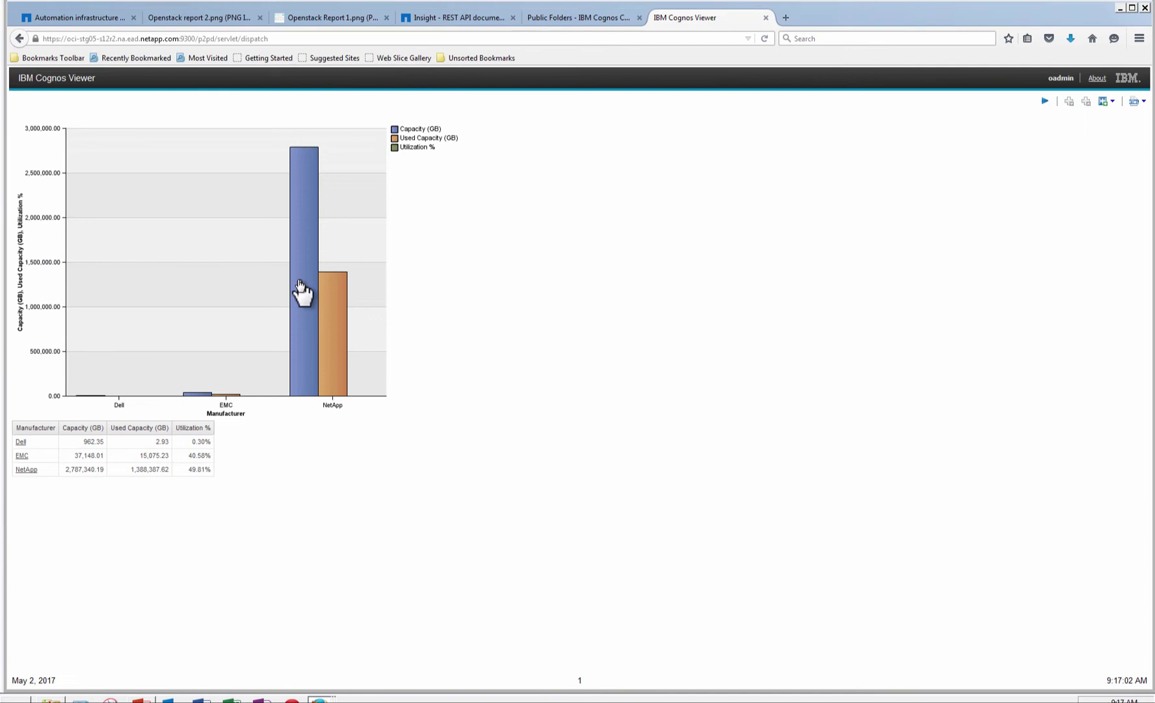
Step: Drill down in the manufacturer capacity chart from NetApp to the FAS6200,FAS8000 family and into the qts-prod03-clus storage array
click(298, 281)
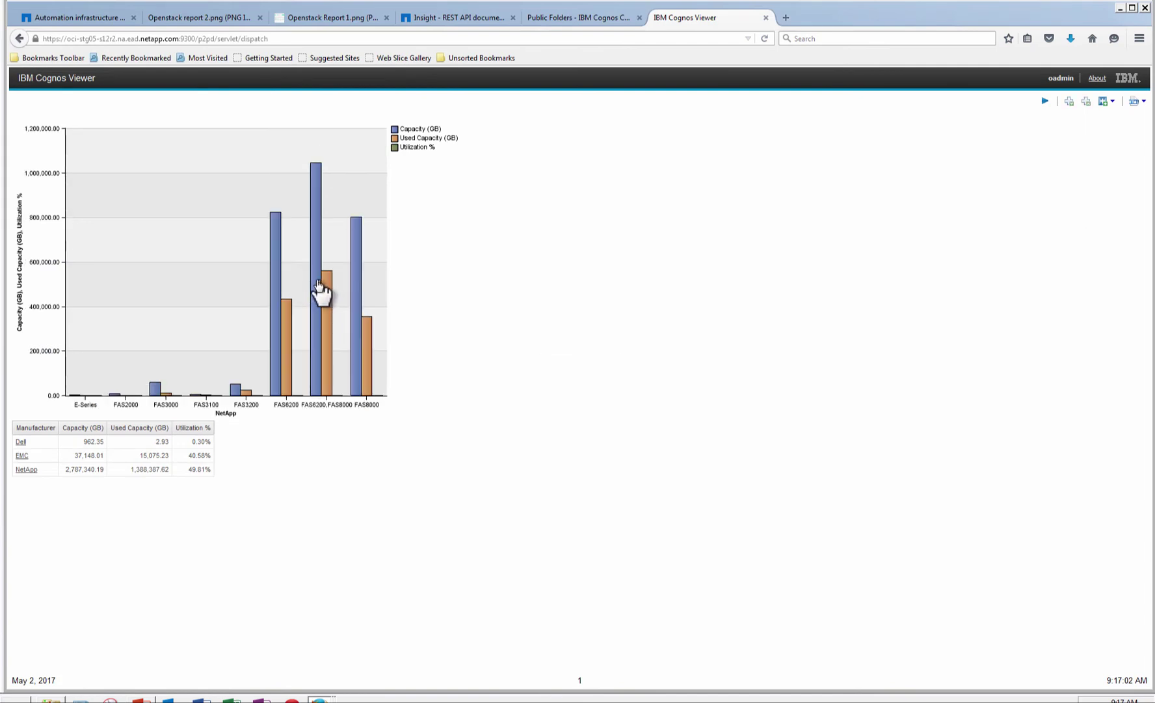
click(317, 281)
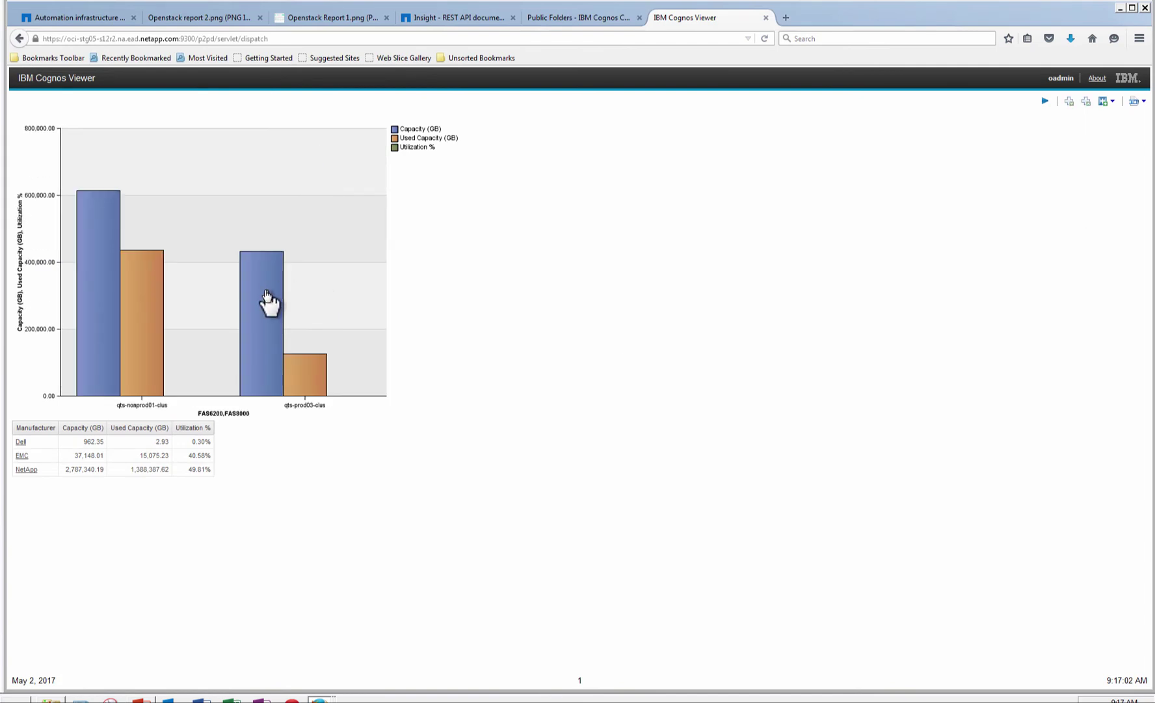
click(265, 291)
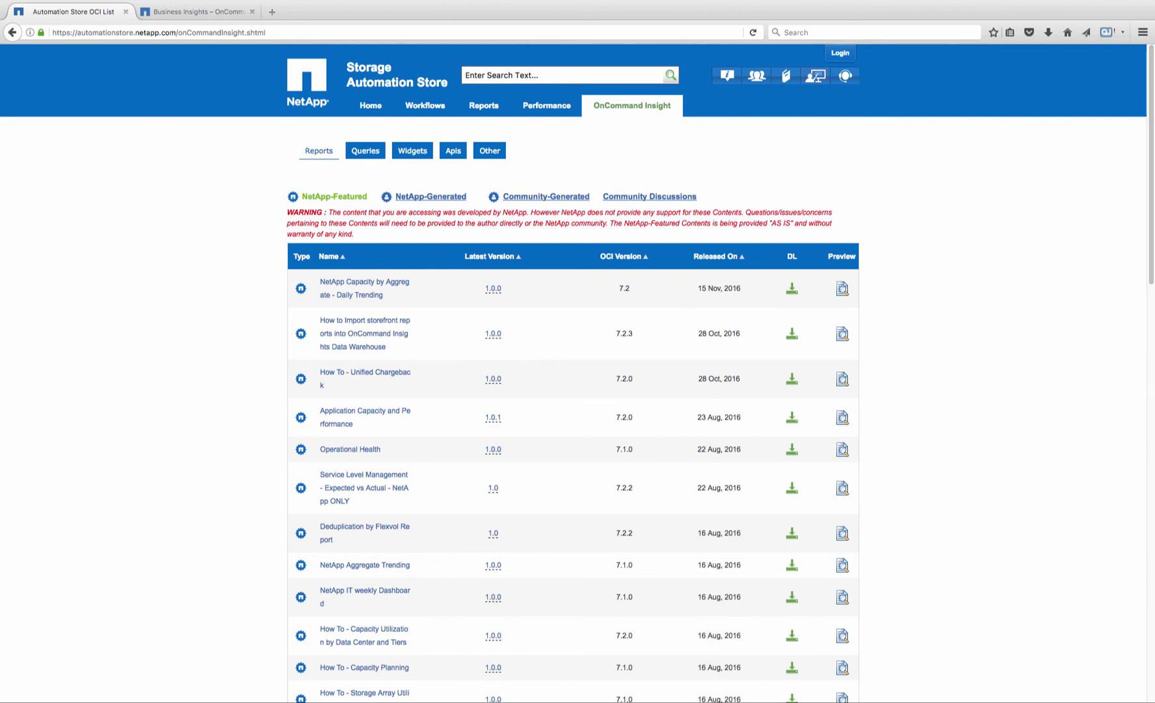
Step: Browse the NetApp-Featured OnCommand Insight reports in the Storage Automation Store and preview the Application Allocation and Cost Consumption report
scroll(573, 371, down, 5)
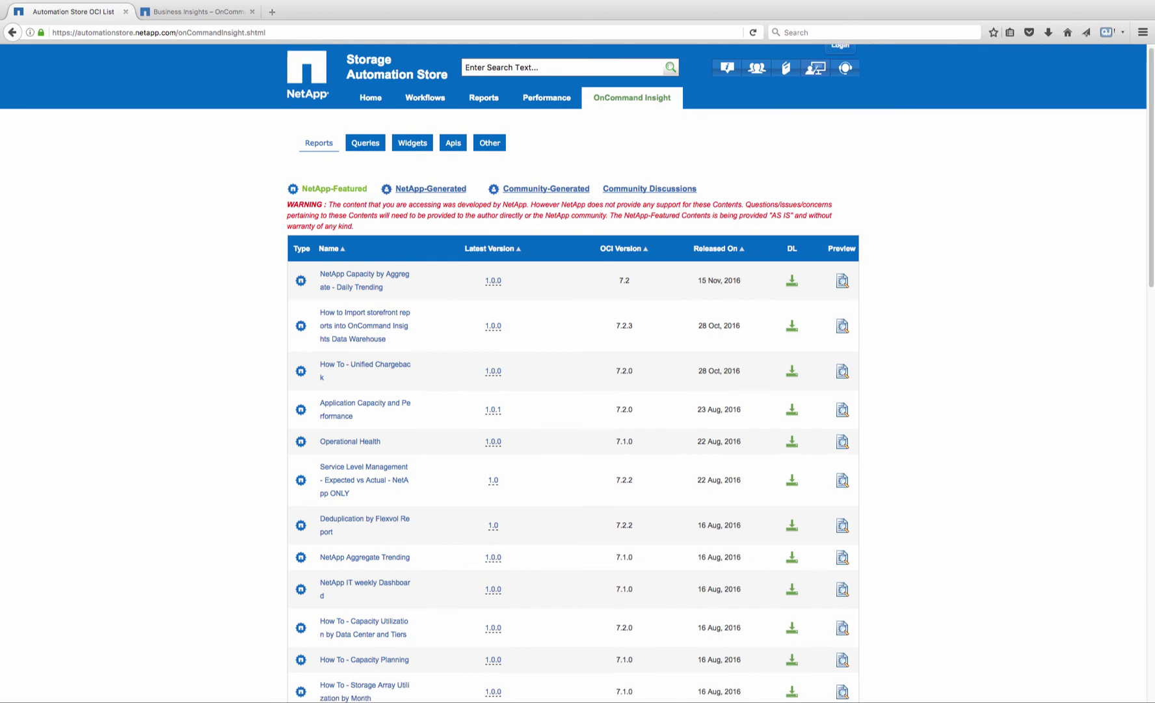
scroll(573, 371, down, 20)
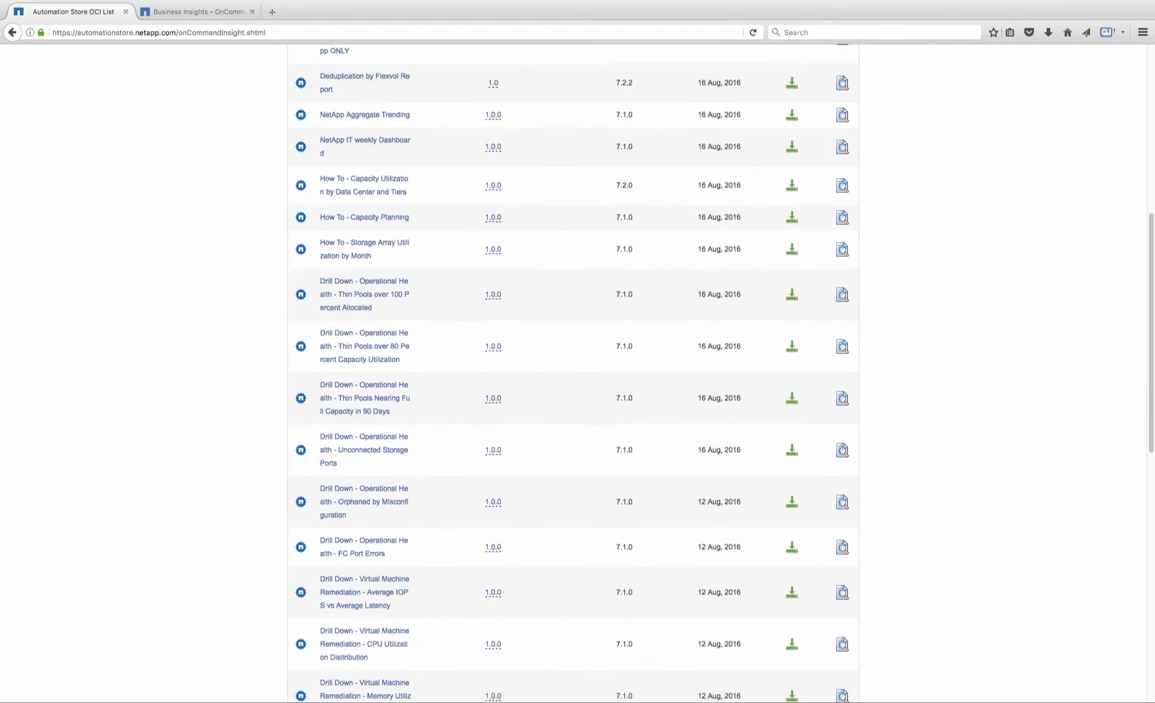
scroll(572, 371, down, 2)
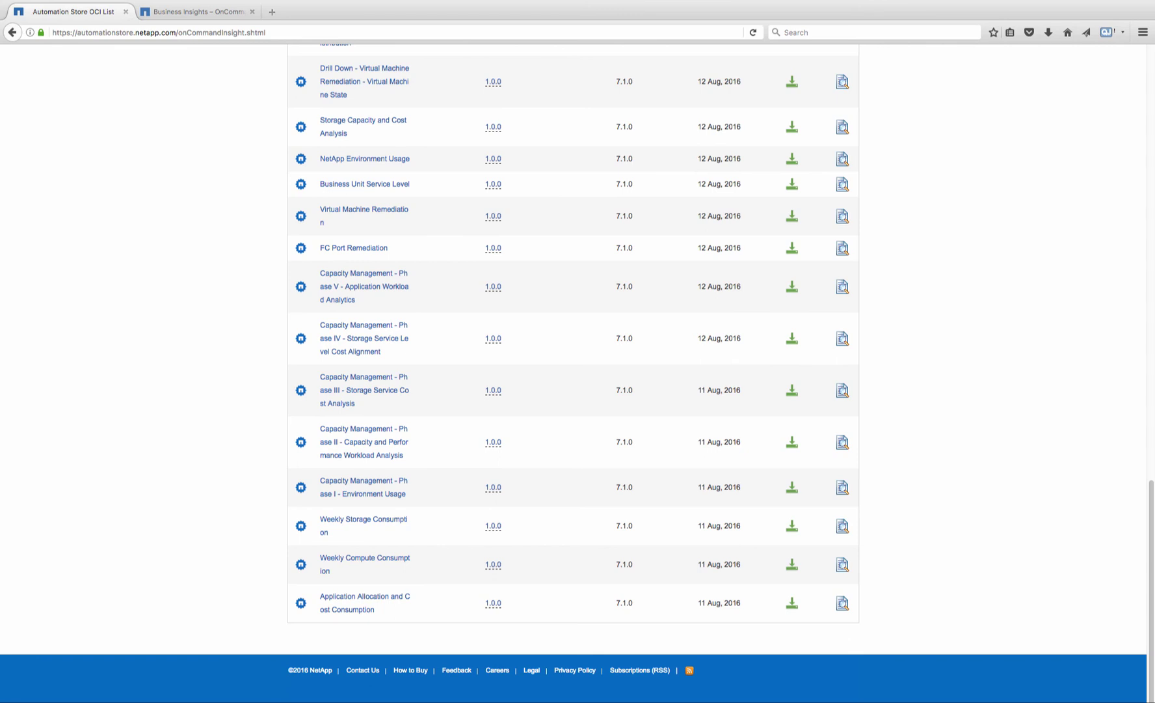
click(842, 605)
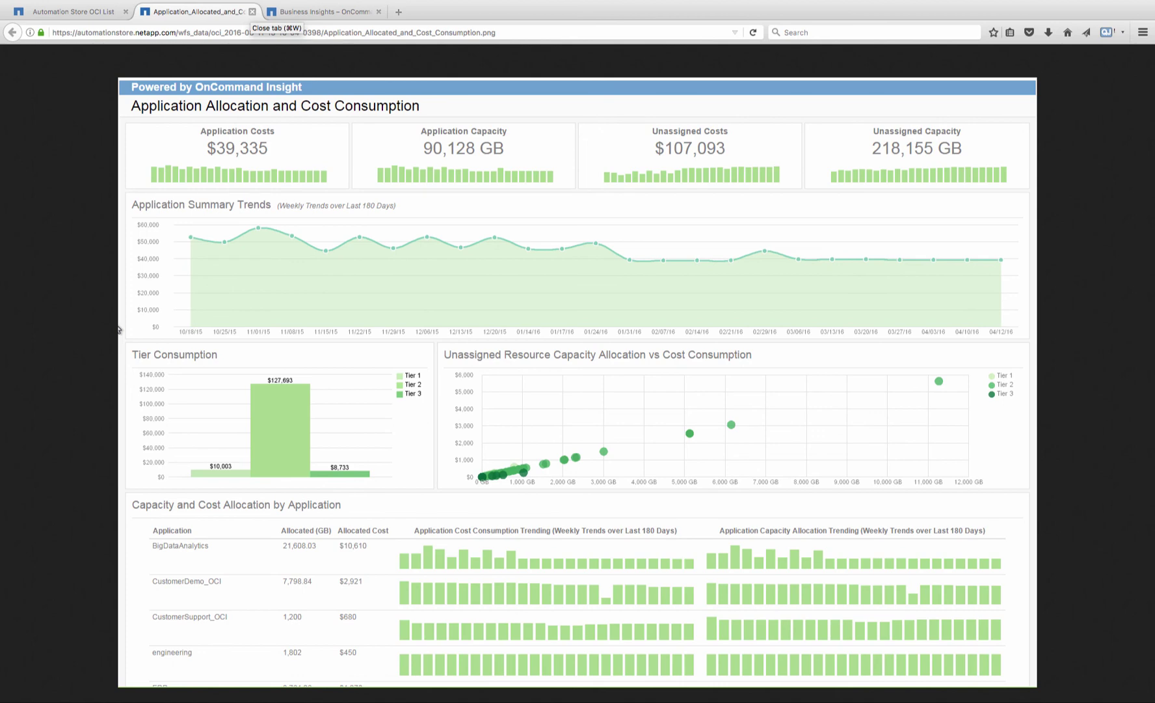
key(super+w)
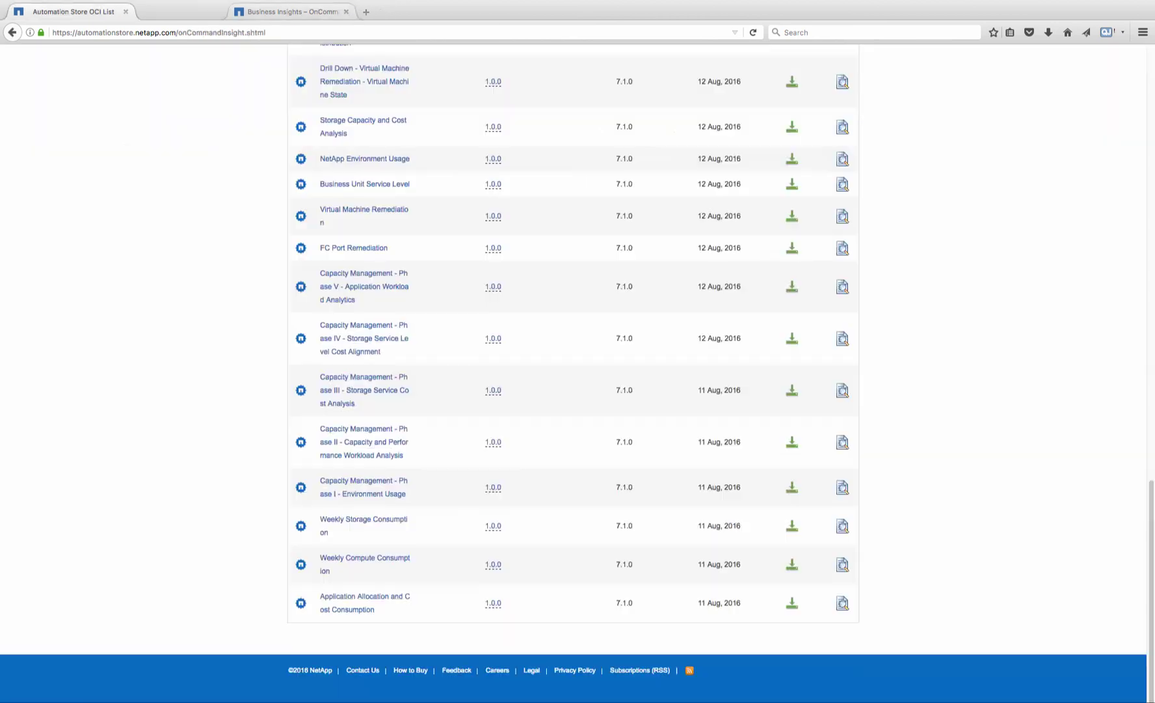
scroll(573, 370, up, 5)
scroll(573, 371, up, 10)
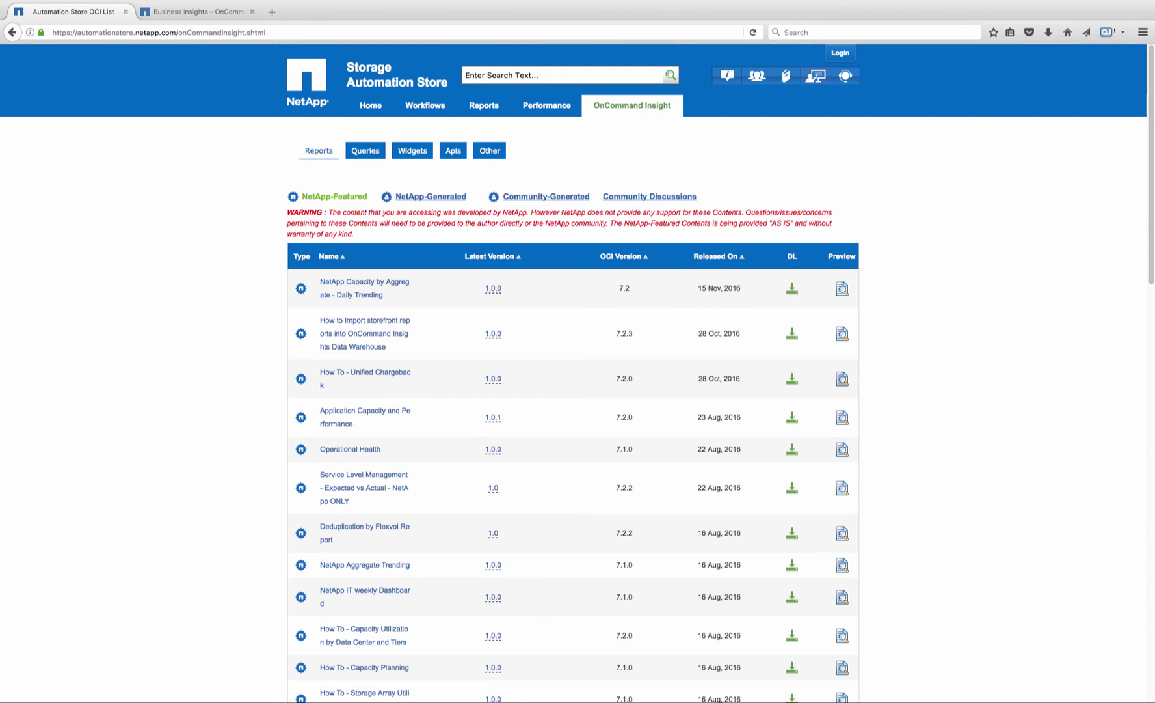
Step: Switch to the OnCommand Insight product page and review its Data Center Infrastructure Analytics and Intelligent Operations sections
key(ctrl+Tab)
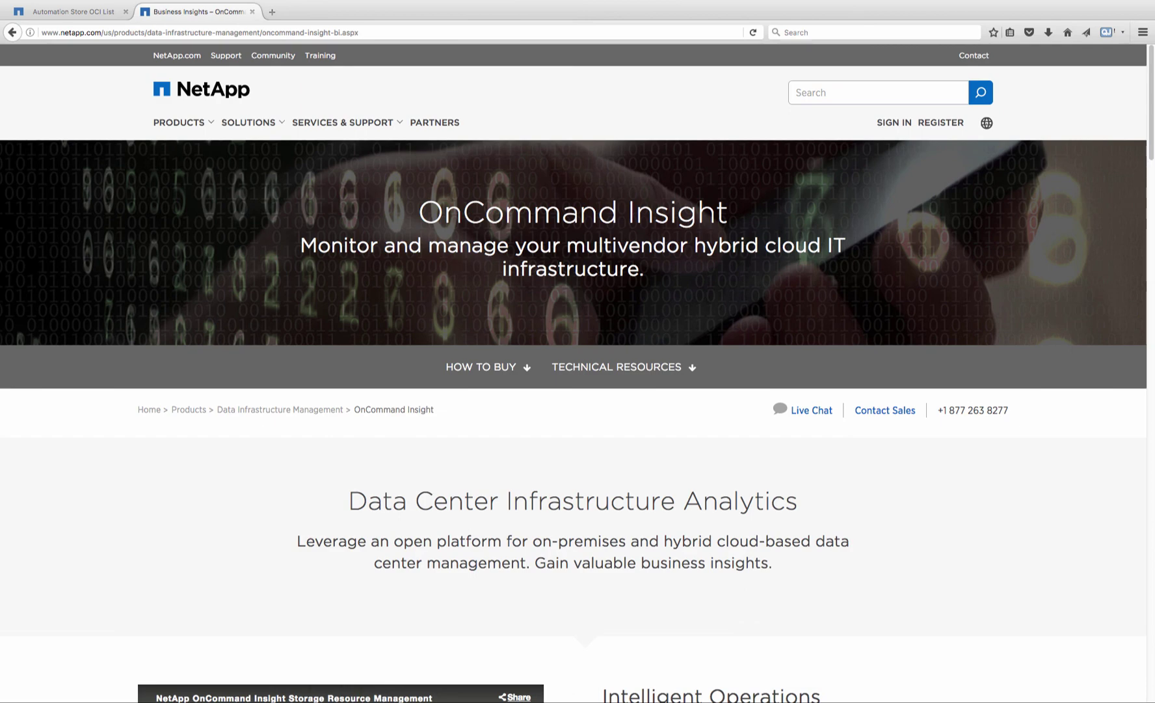
scroll(578, 371, down, 5)
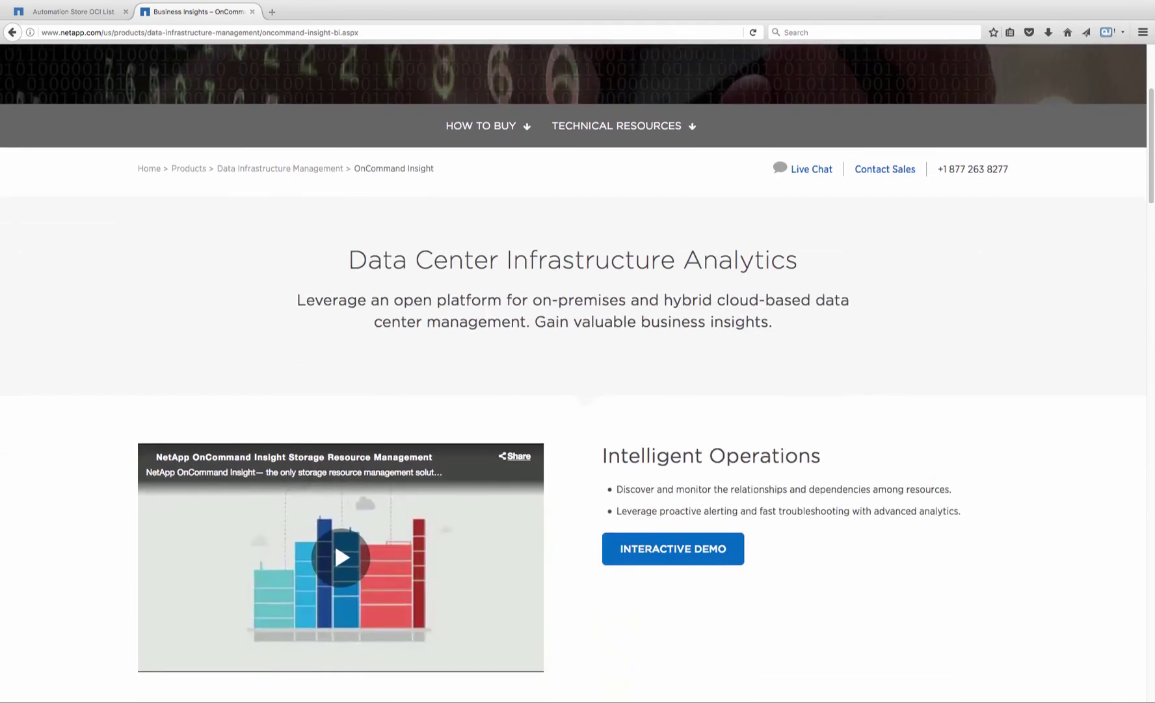
scroll(574, 358, down, 1)
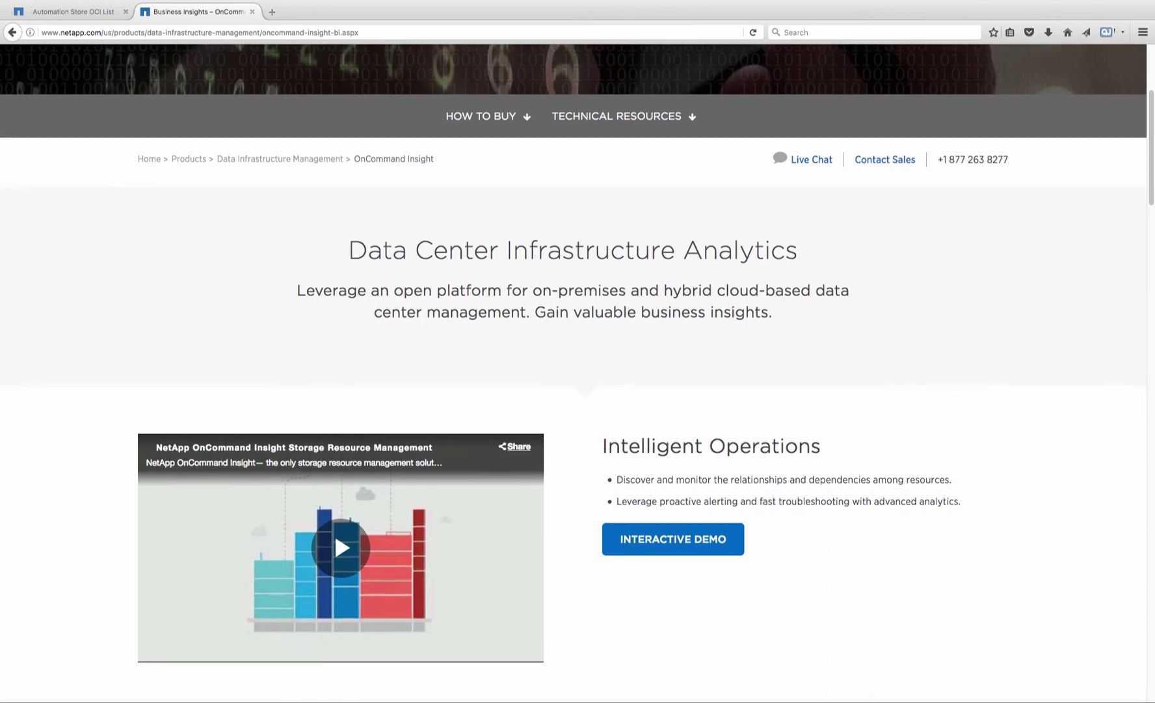